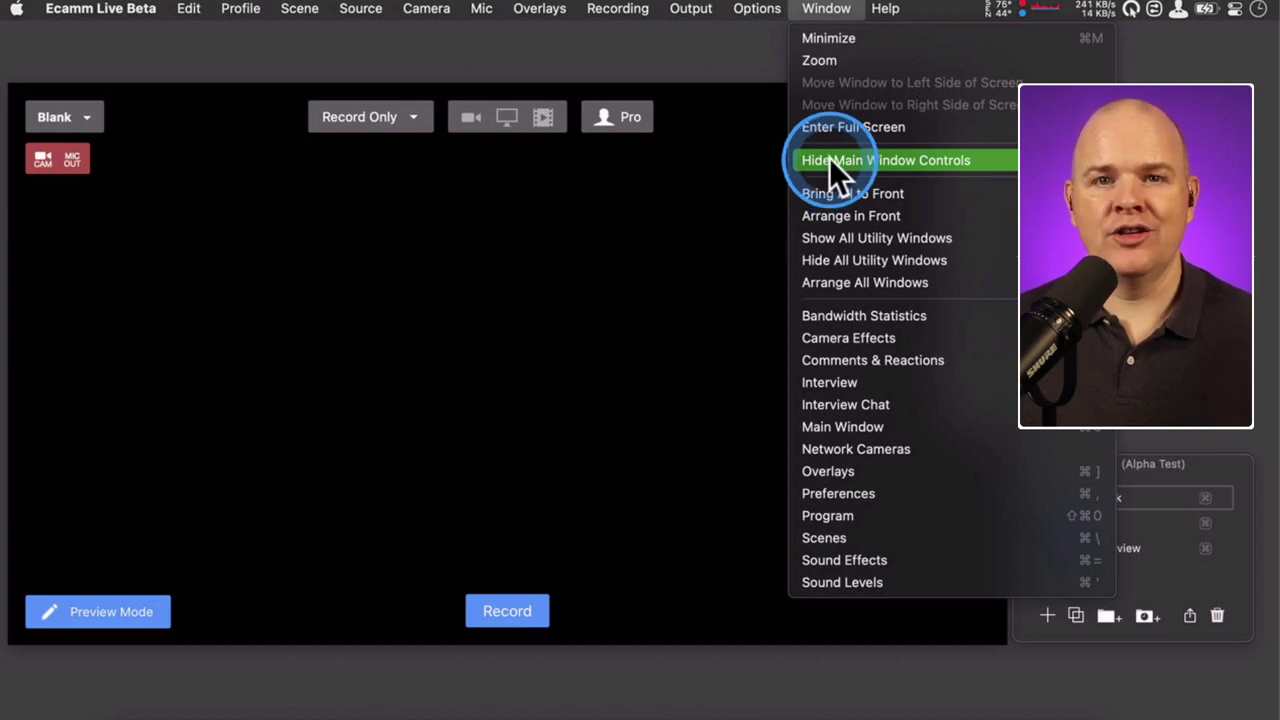
- Try hiding the main window controls, bring them back, and check the matching window command
left_click(822, 10)
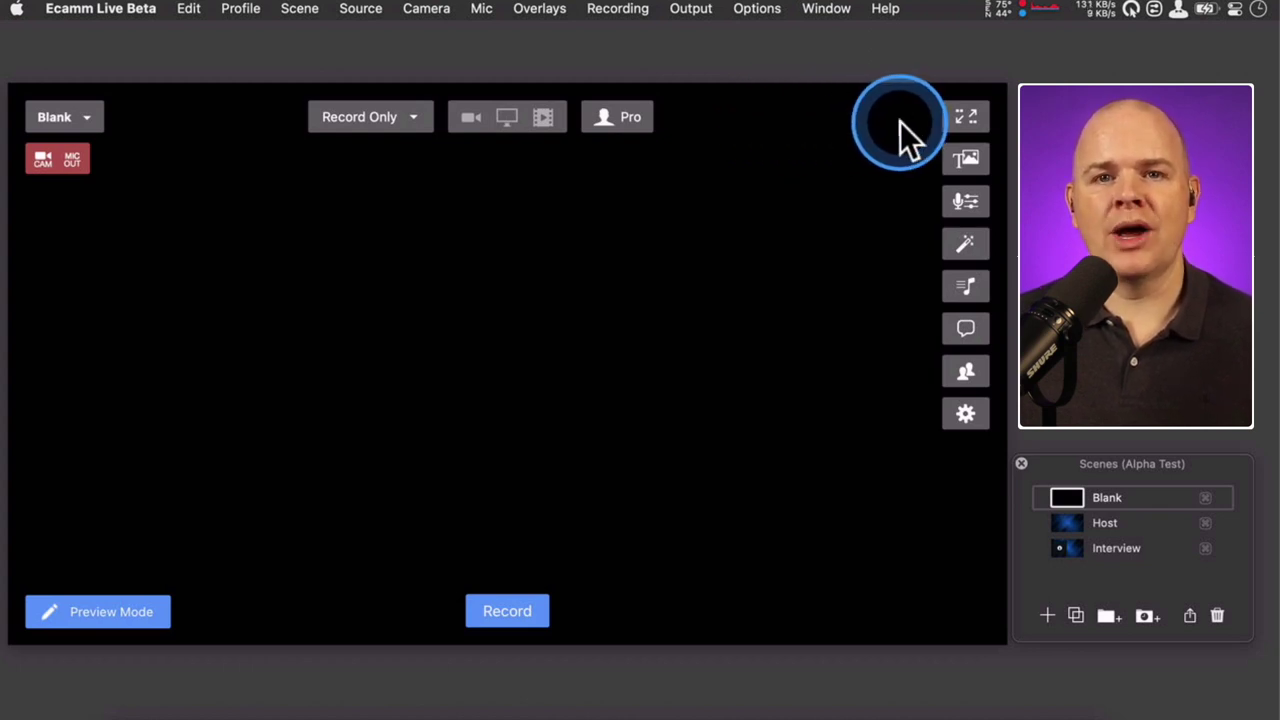
left_click(958, 120)
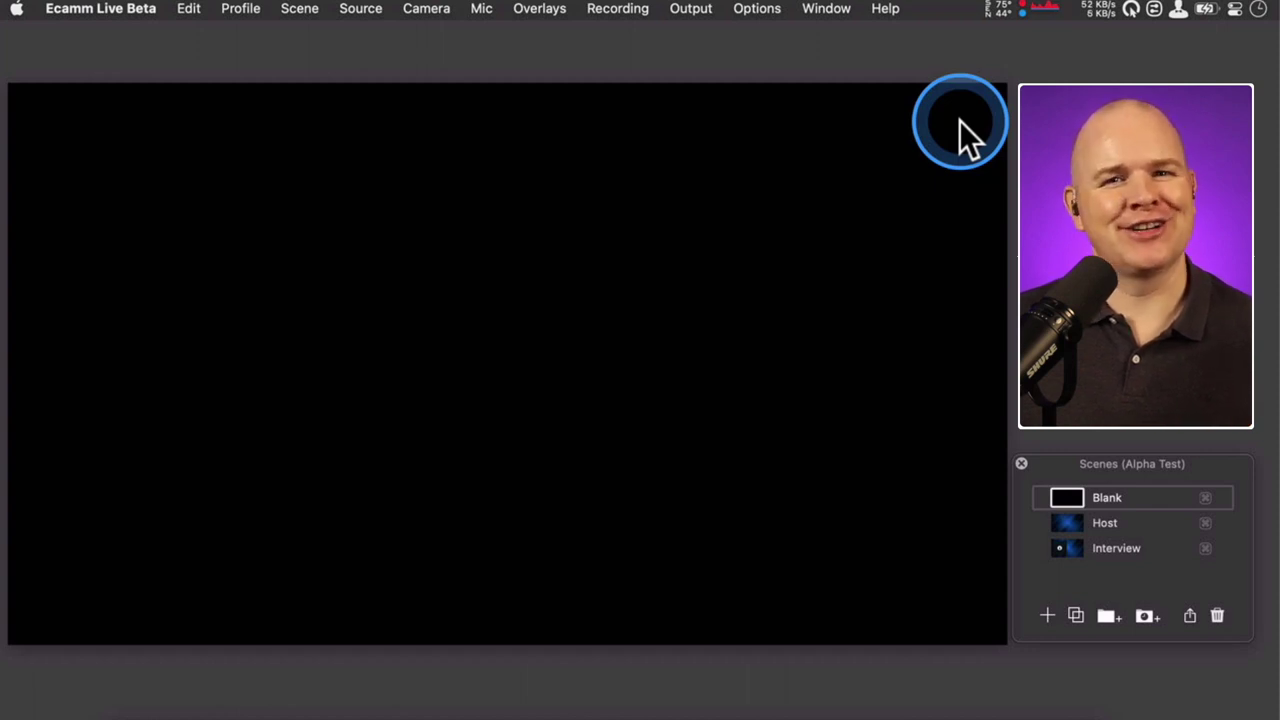
mouse_move(959, 120)
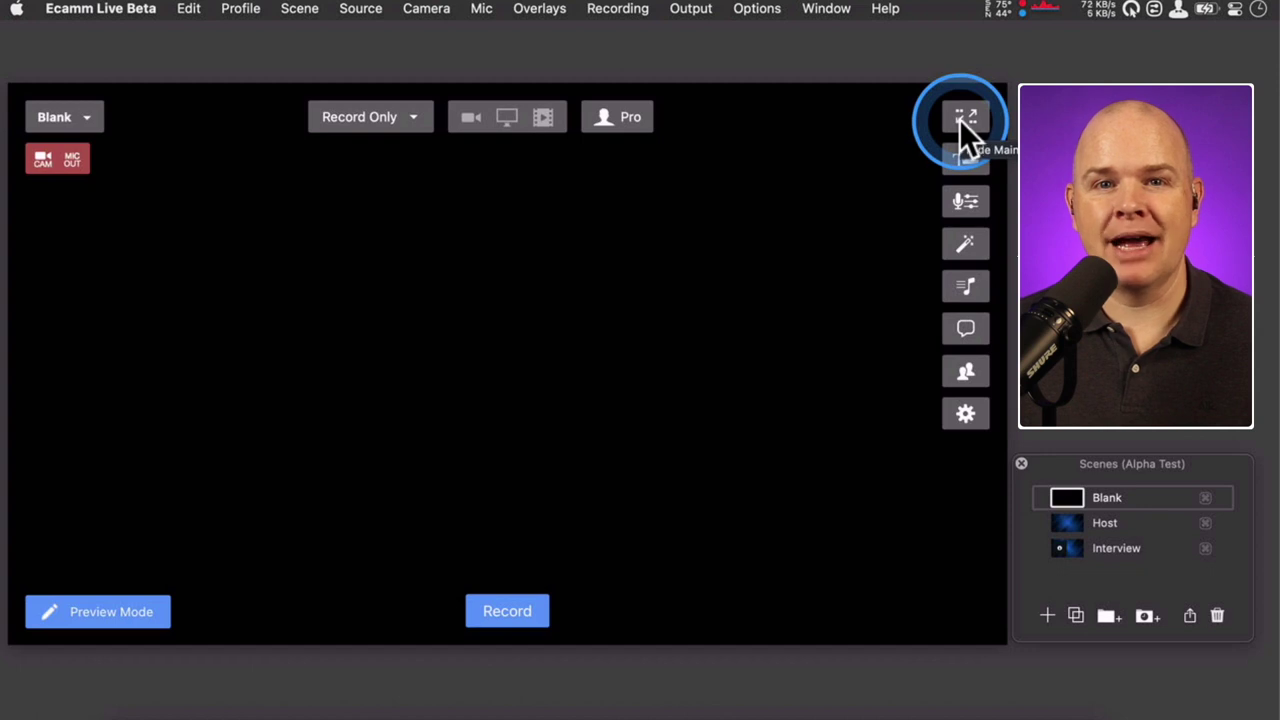
left_click(825, 9)
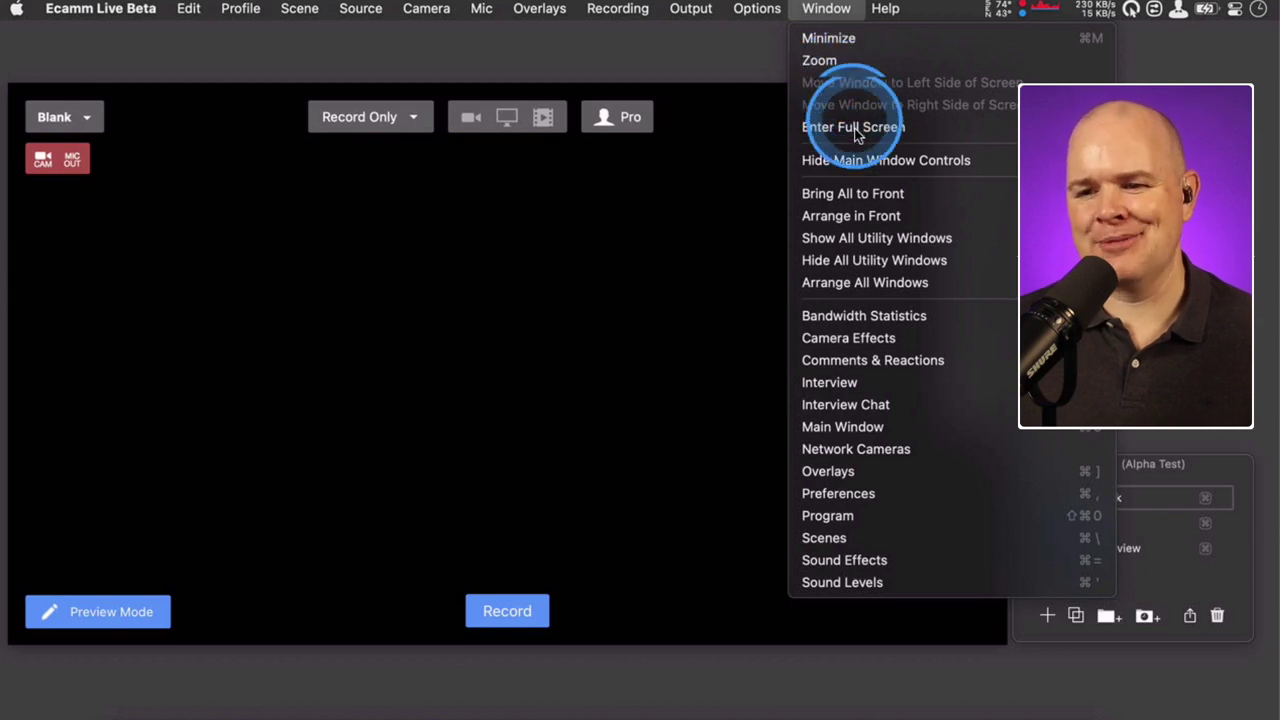
left_click(755, 147)
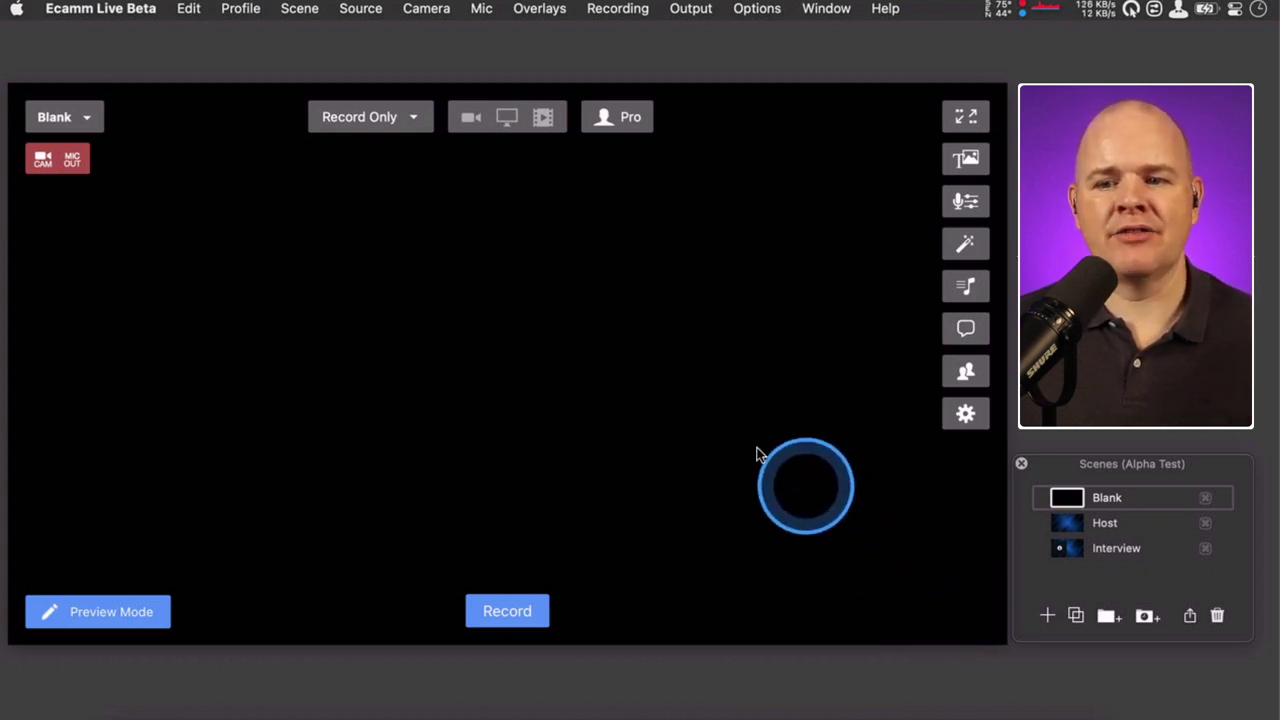
- Turn off the Record and Virtual Cam modes, checking the Virtual Cam and Virtual Mic output options in between
left_click(410, 118)
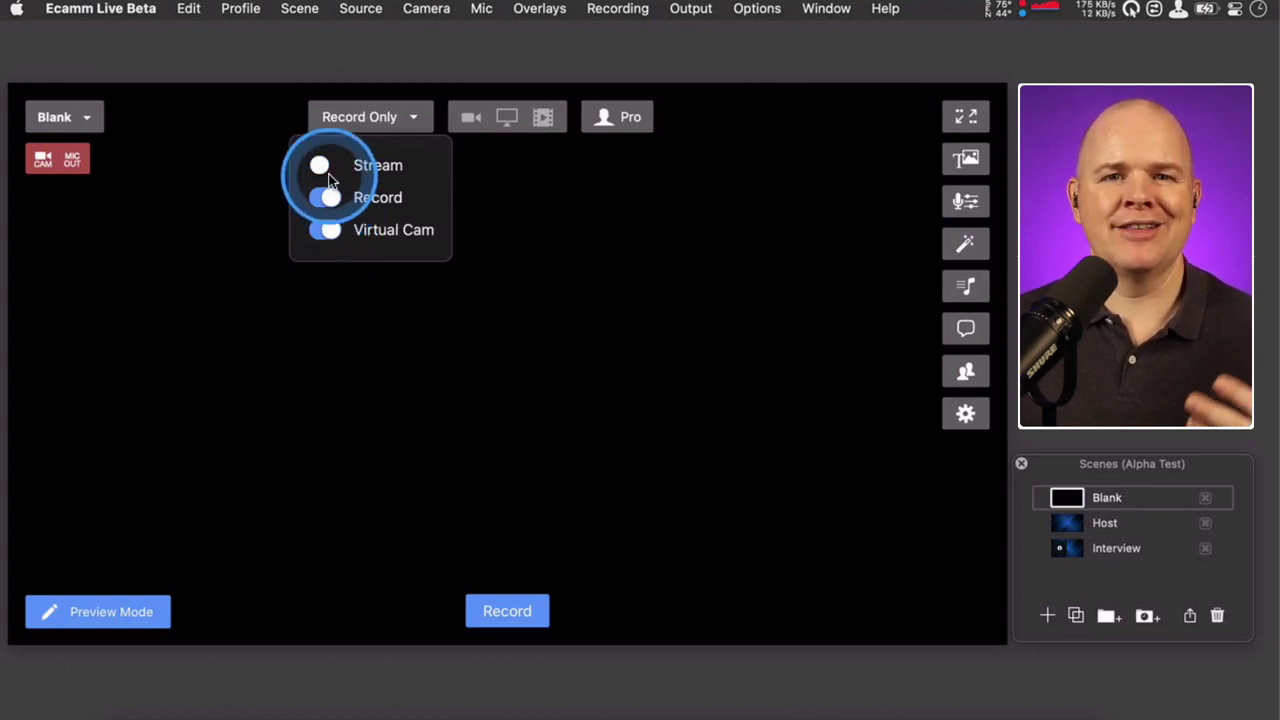
left_click(327, 198)
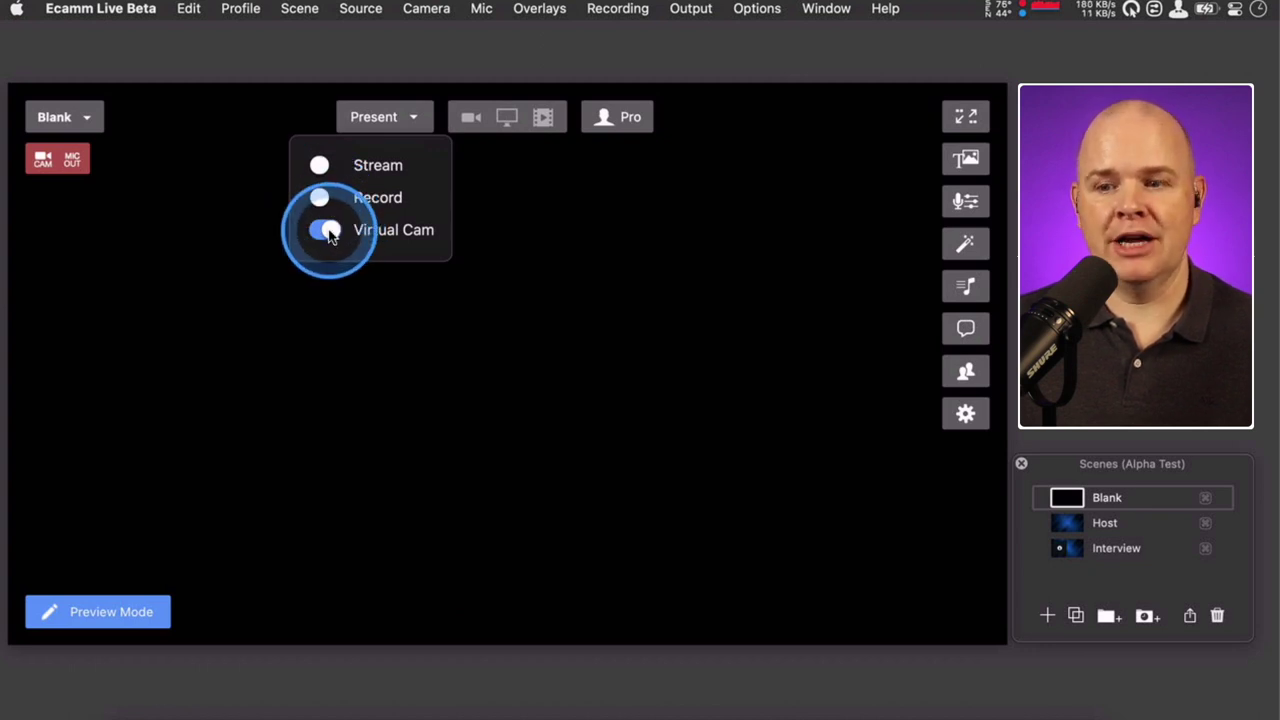
left_click(689, 10)
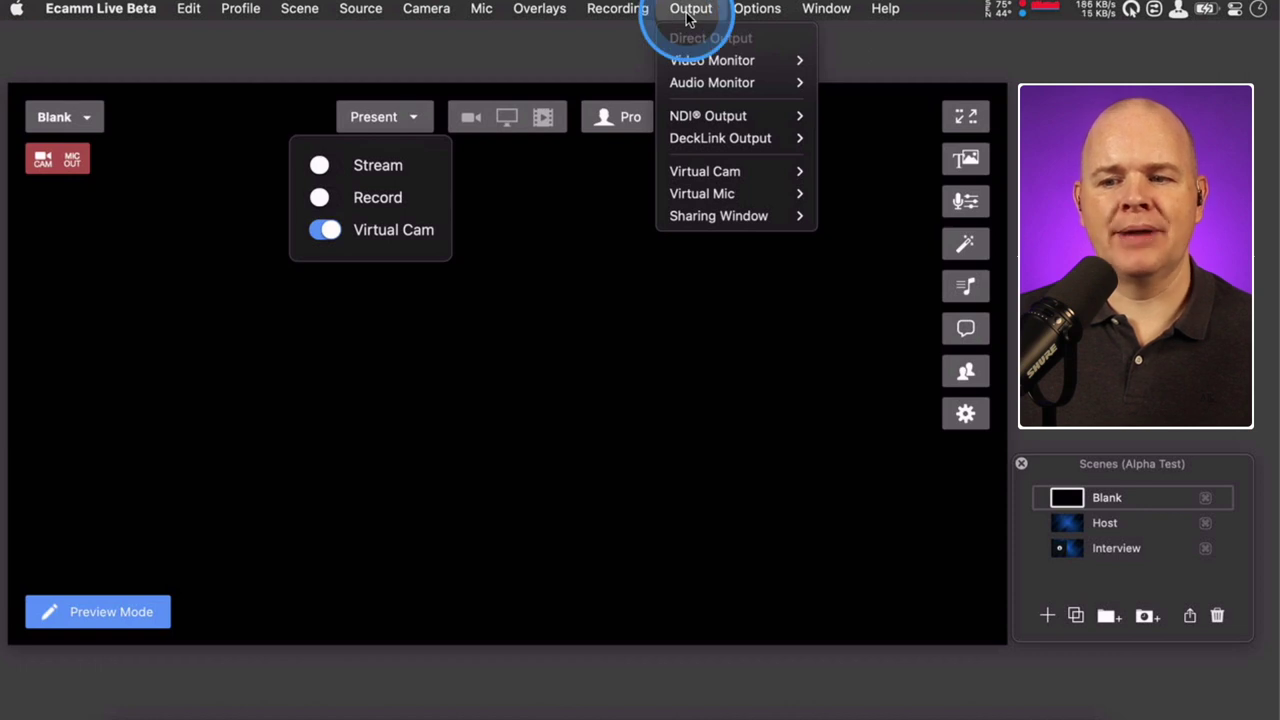
mouse_move(706, 175)
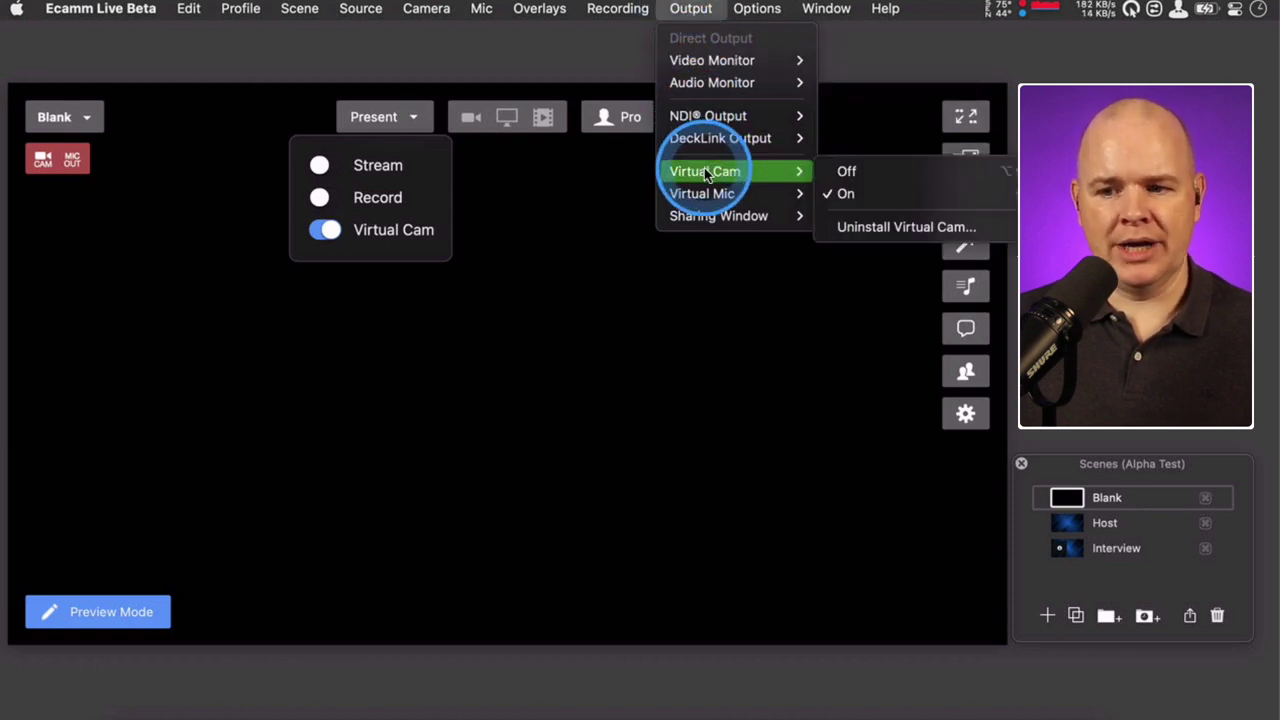
mouse_move(712, 201)
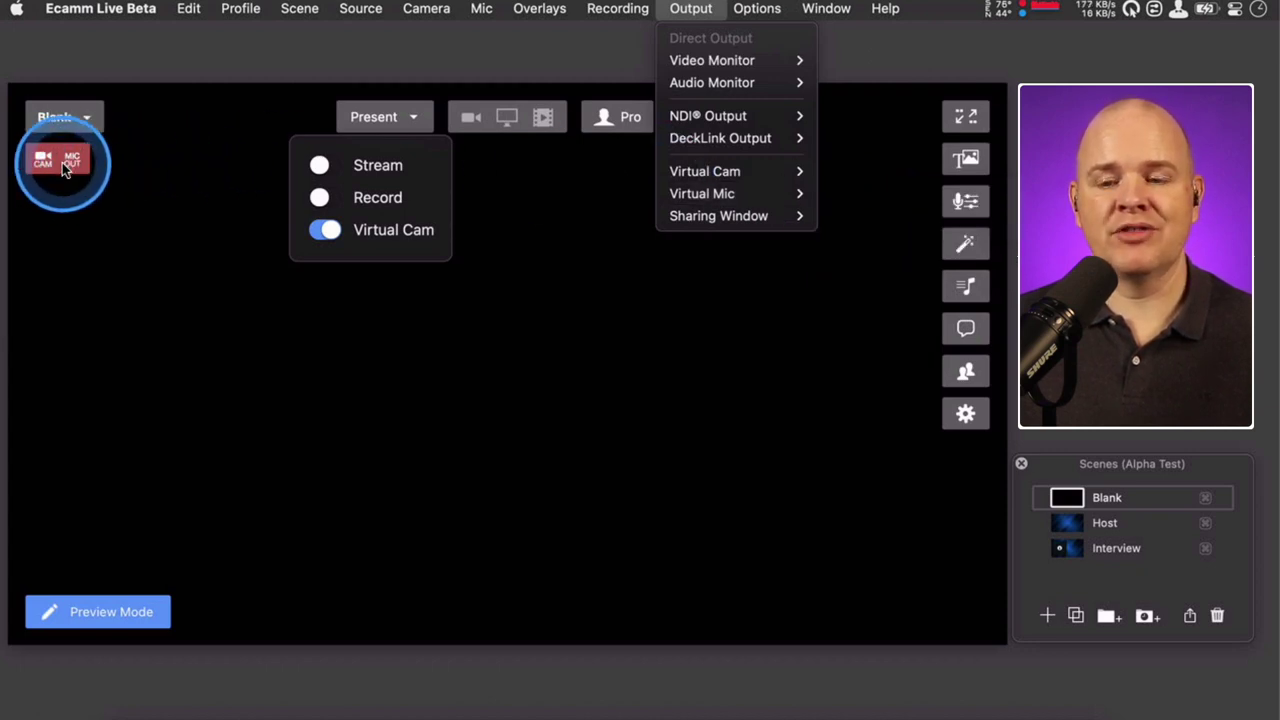
left_click(331, 234)
left_click(331, 232)
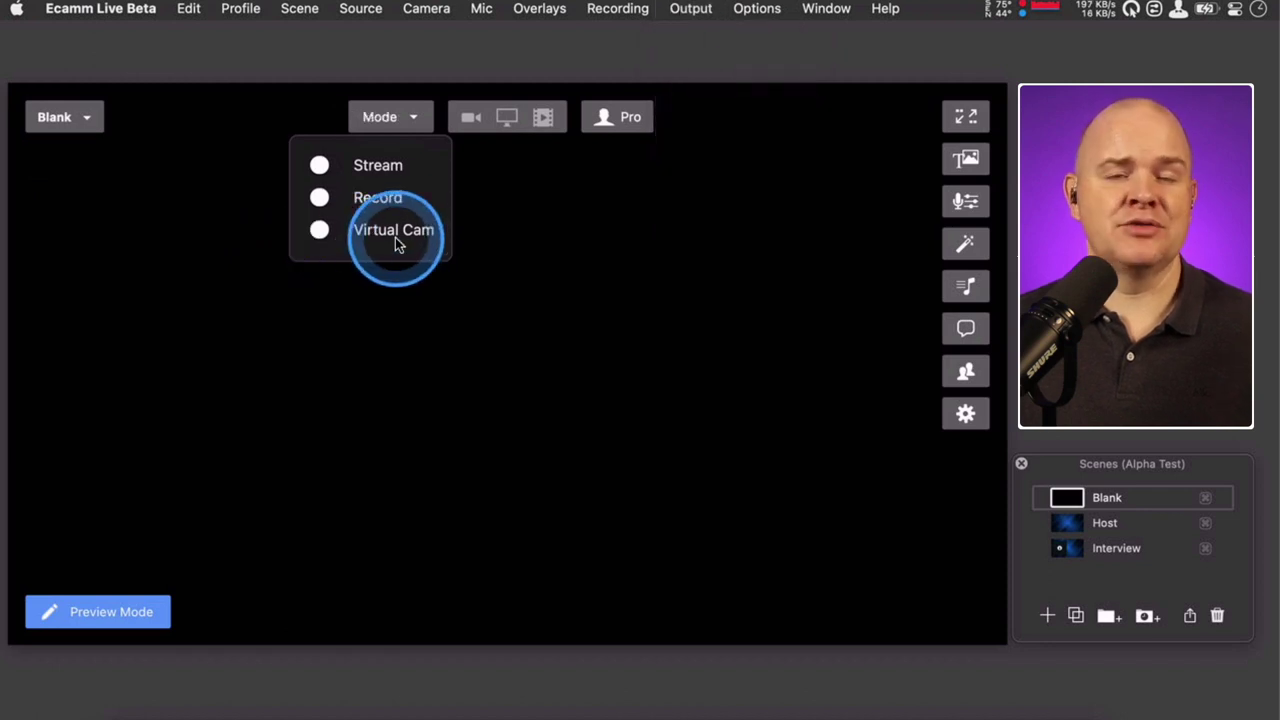
- Turn on the Virtual Cam, Record and Stream modes
left_click(322, 232)
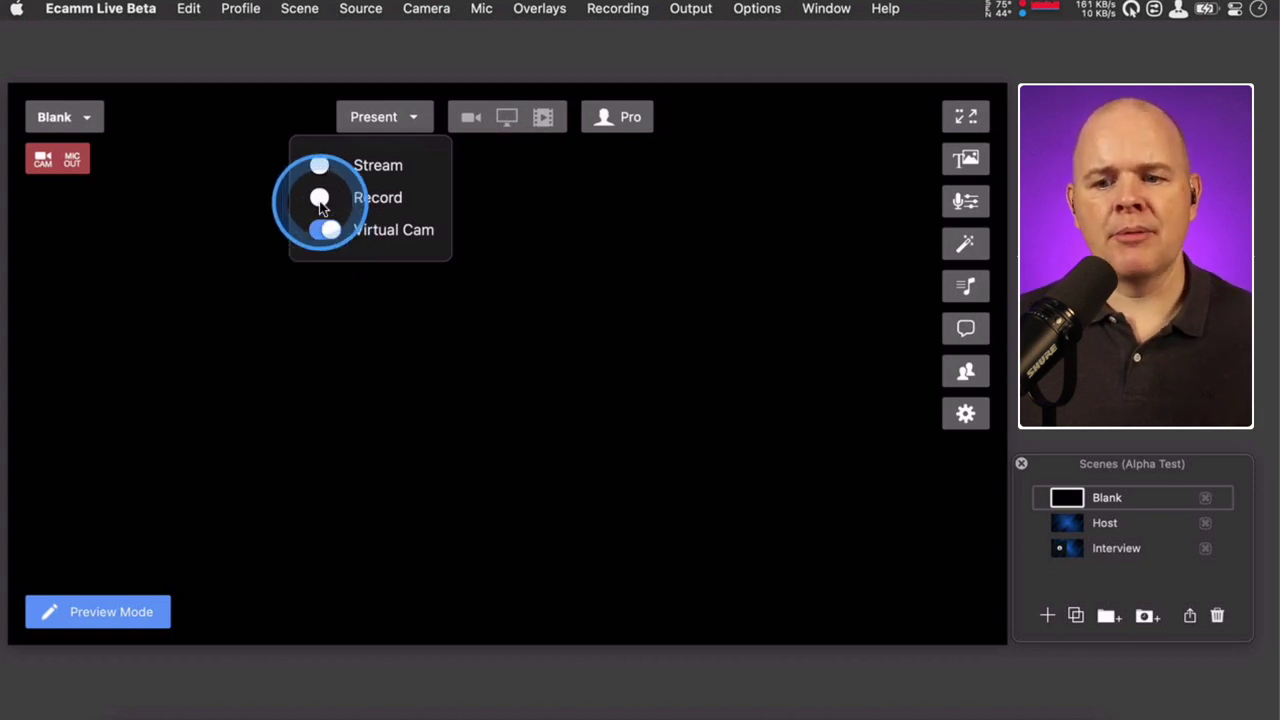
left_click(320, 197)
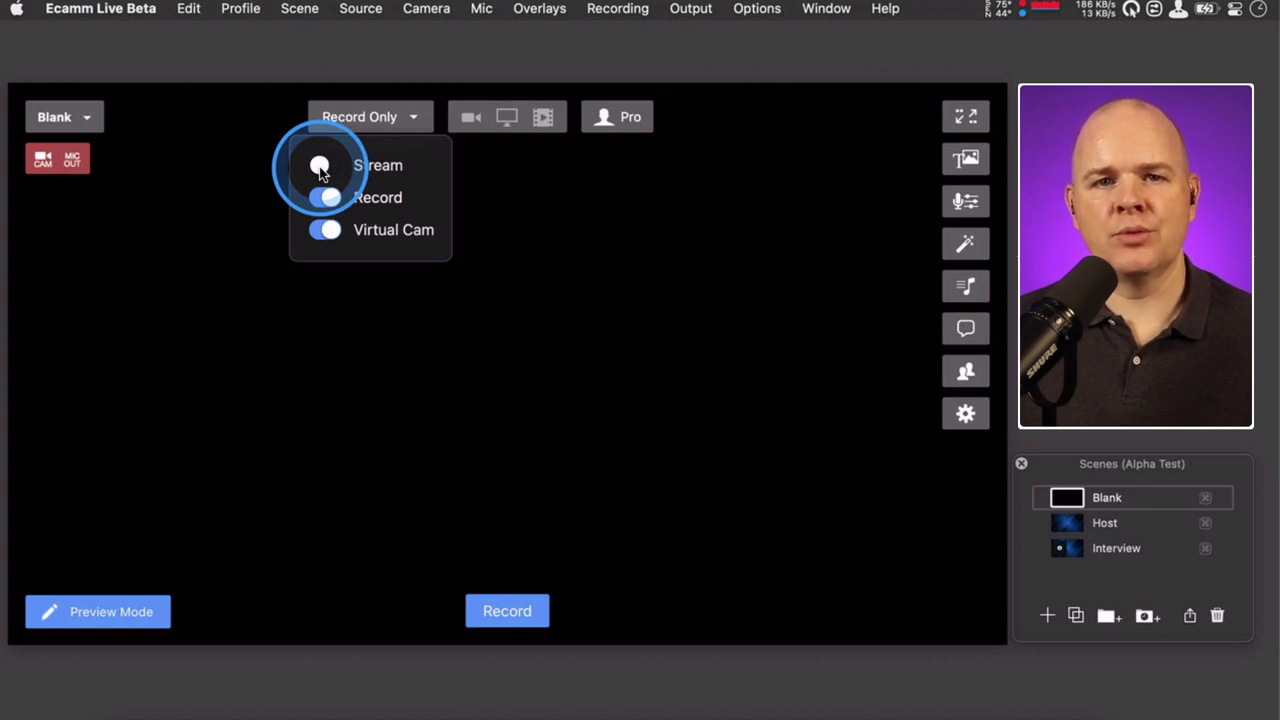
left_click(319, 168)
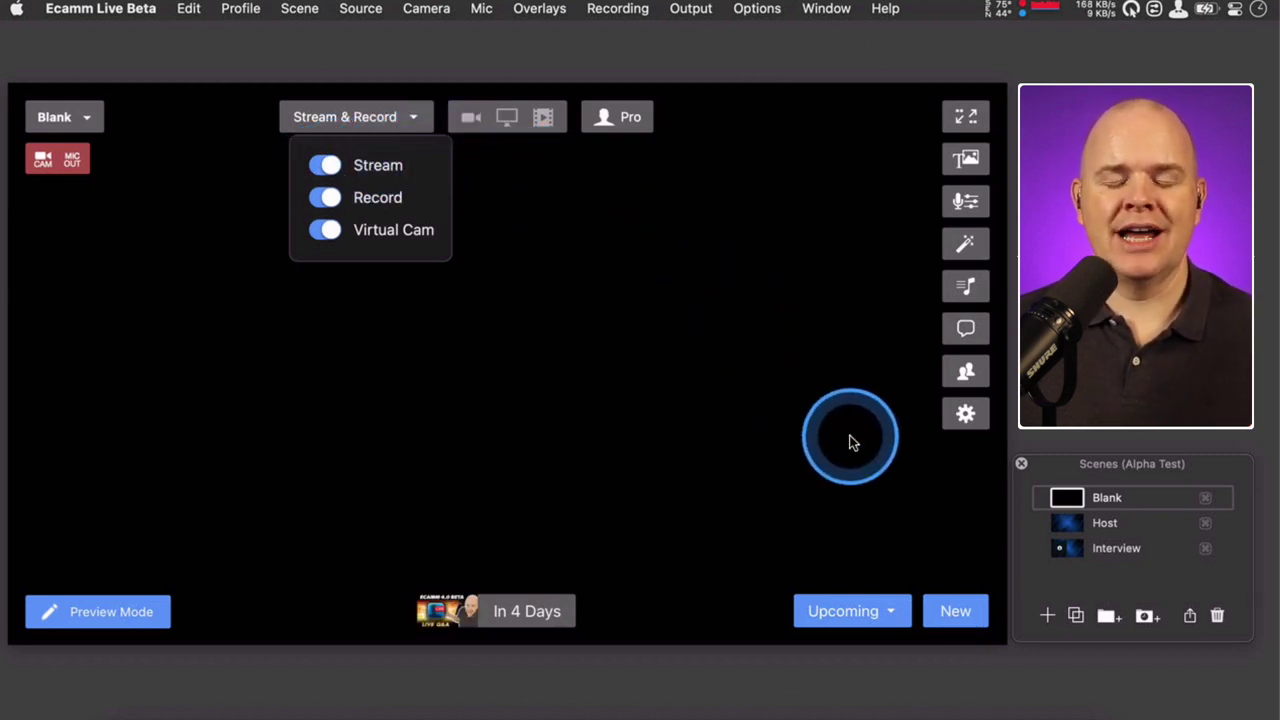
- Start a new broadcast and examine its available streaming destinations and the title field
left_click(962, 608)
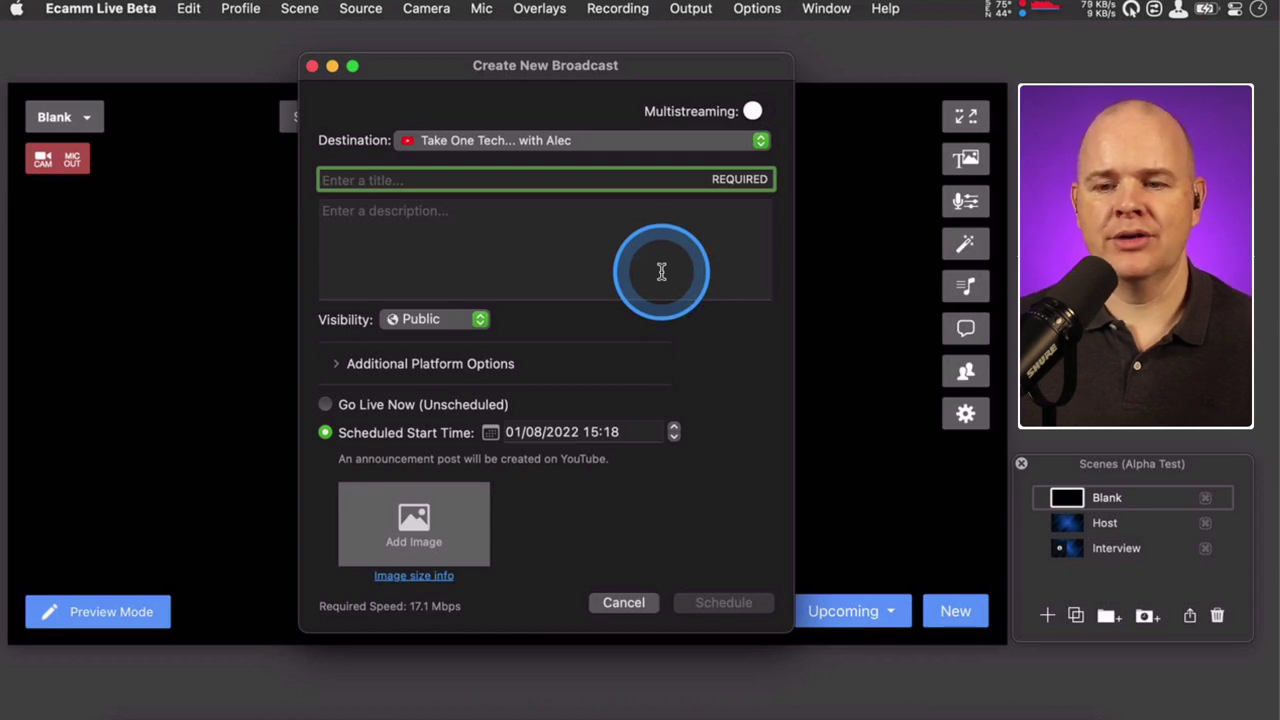
left_click(470, 141)
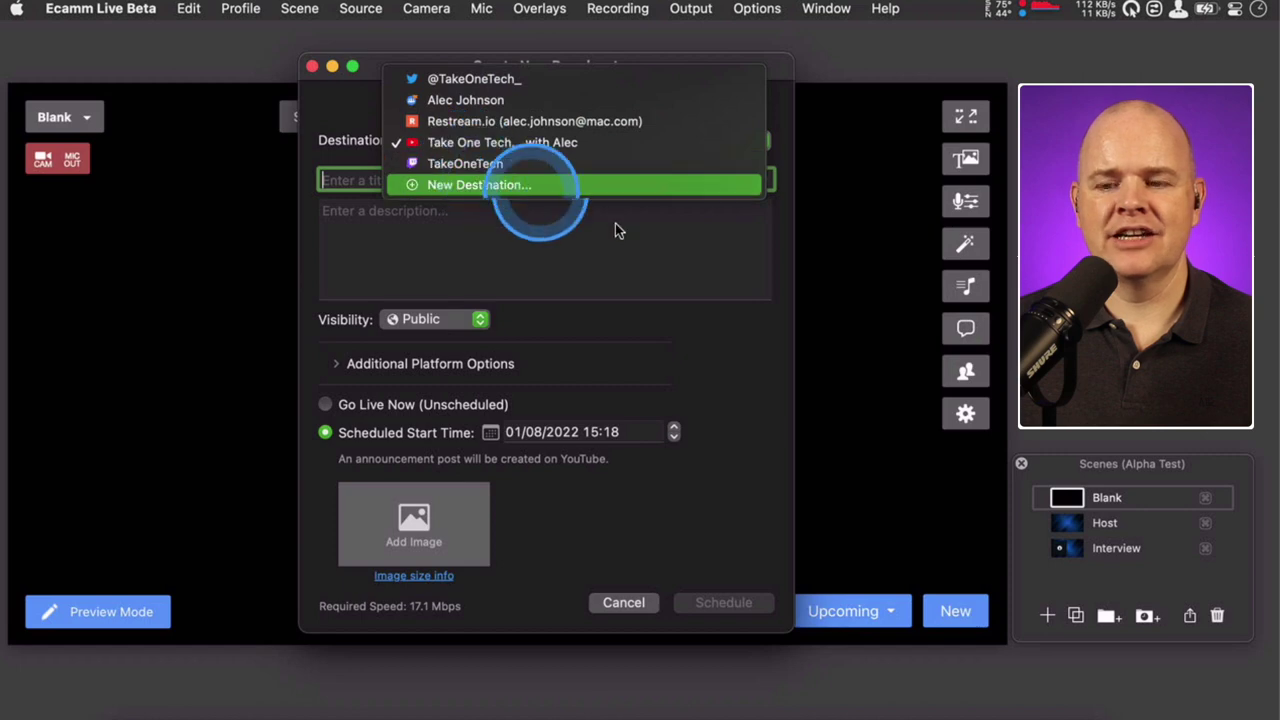
left_click(707, 276)
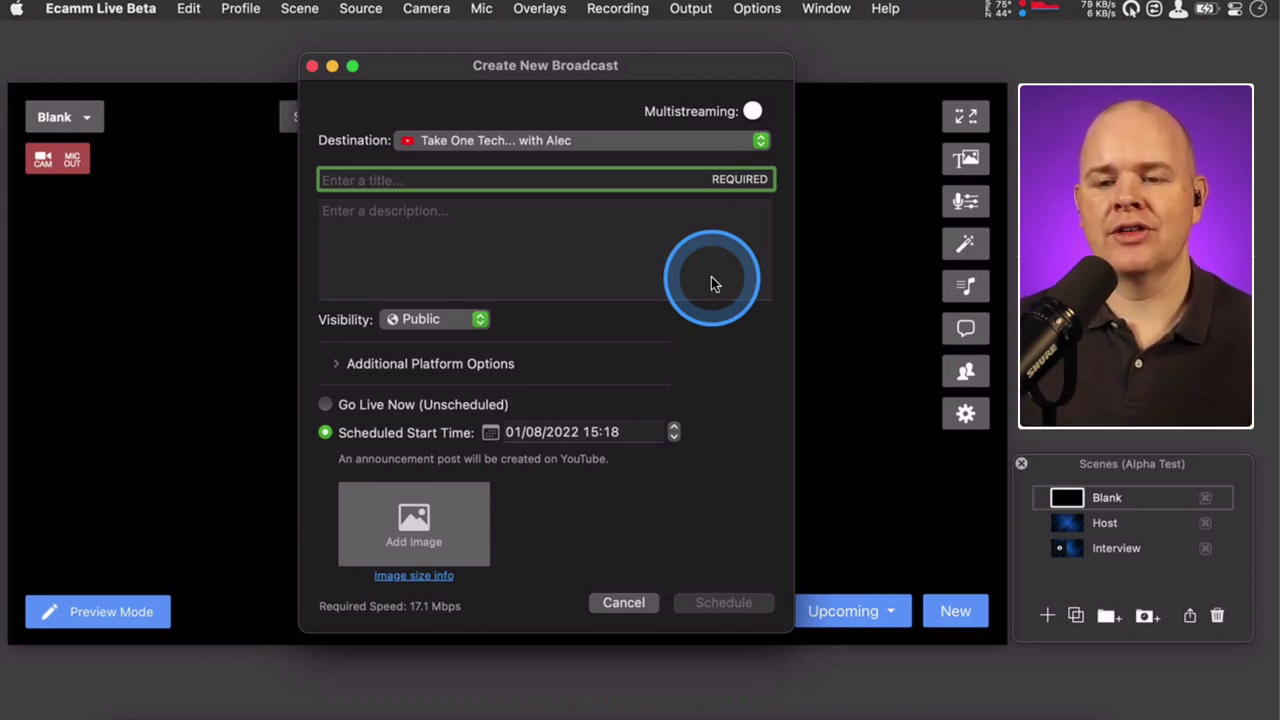
left_click(411, 181)
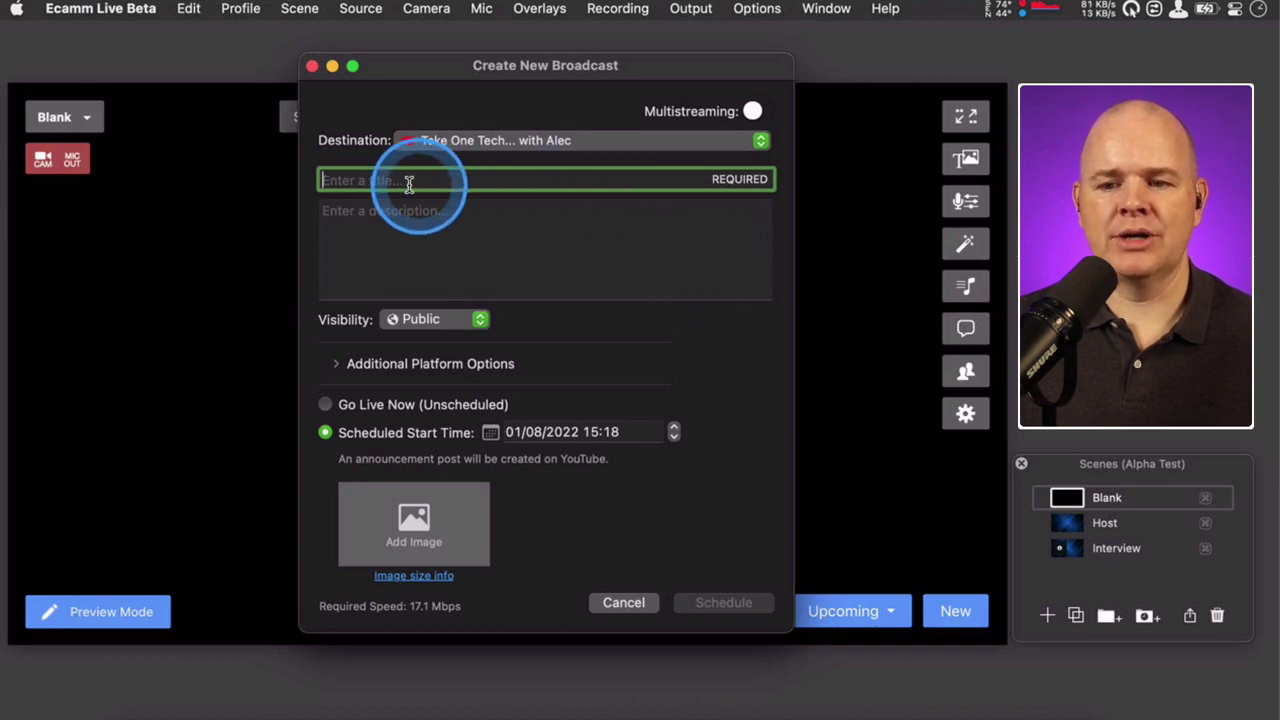
left_click(462, 143)
left_click(350, 180)
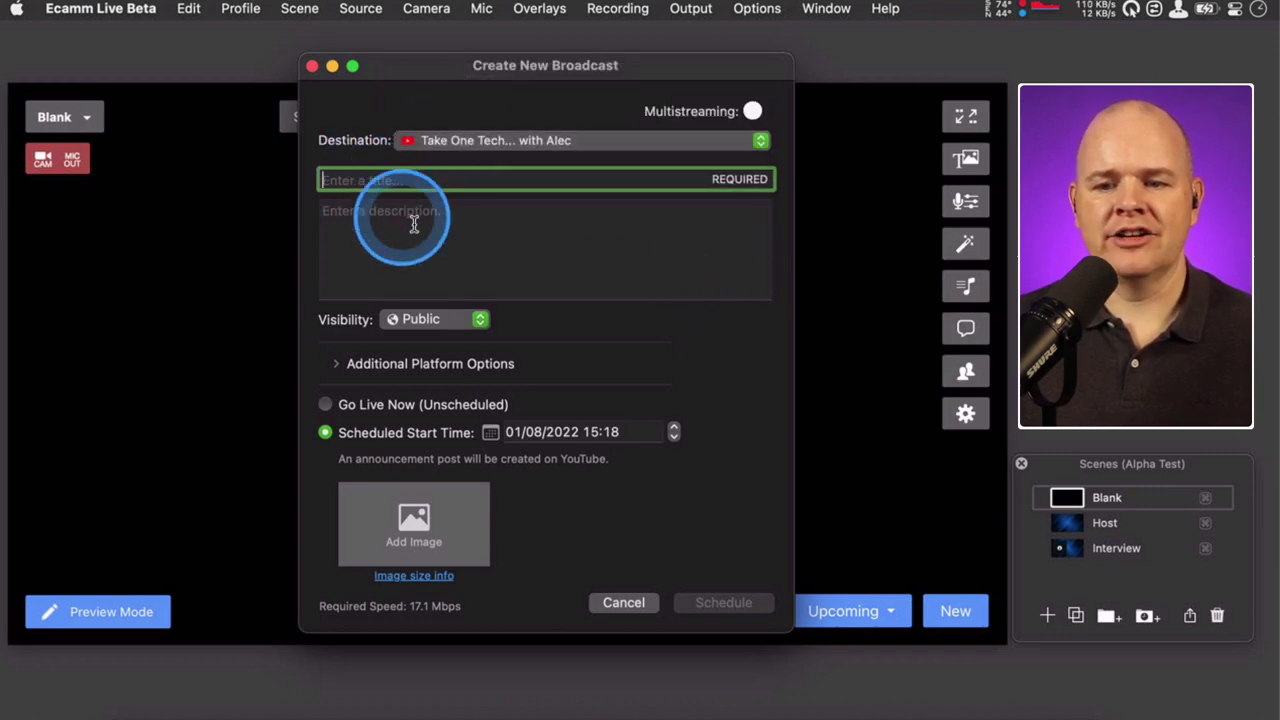
- Examine the broadcast's visibility choices, additional platform options, and the Go Live Now and Scheduled Start Time settings
left_click(478, 316)
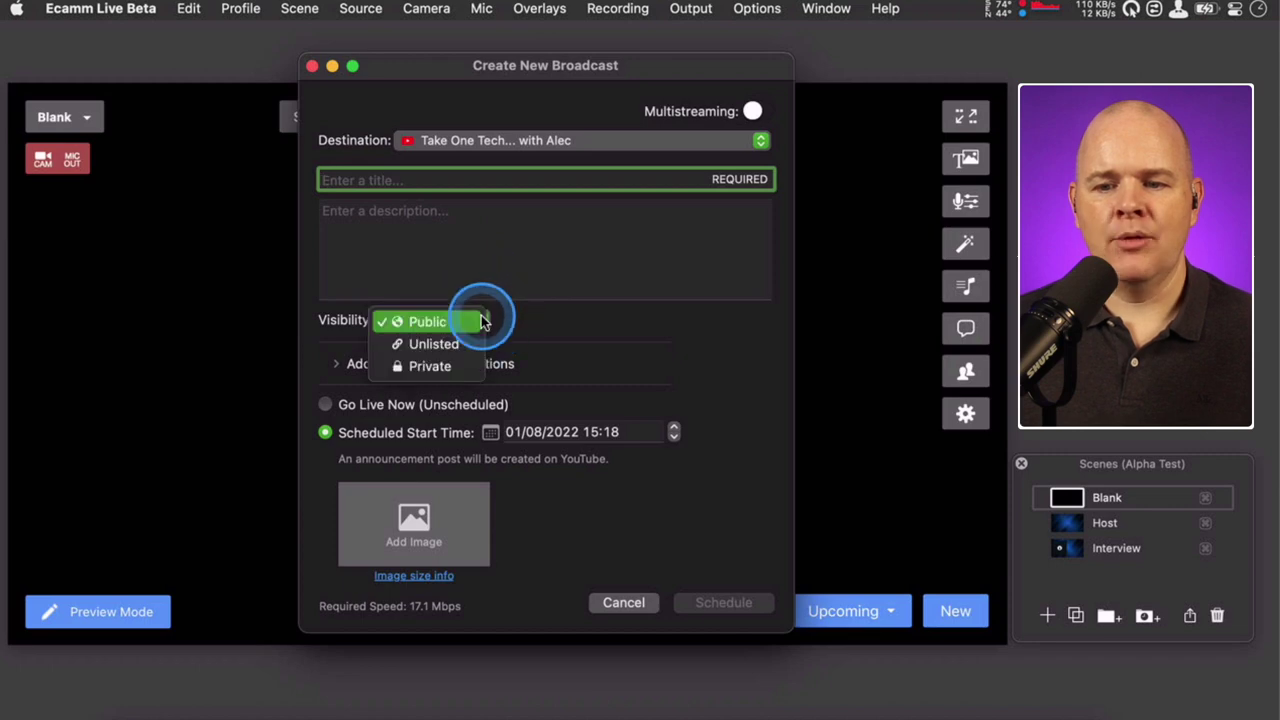
left_click(337, 366)
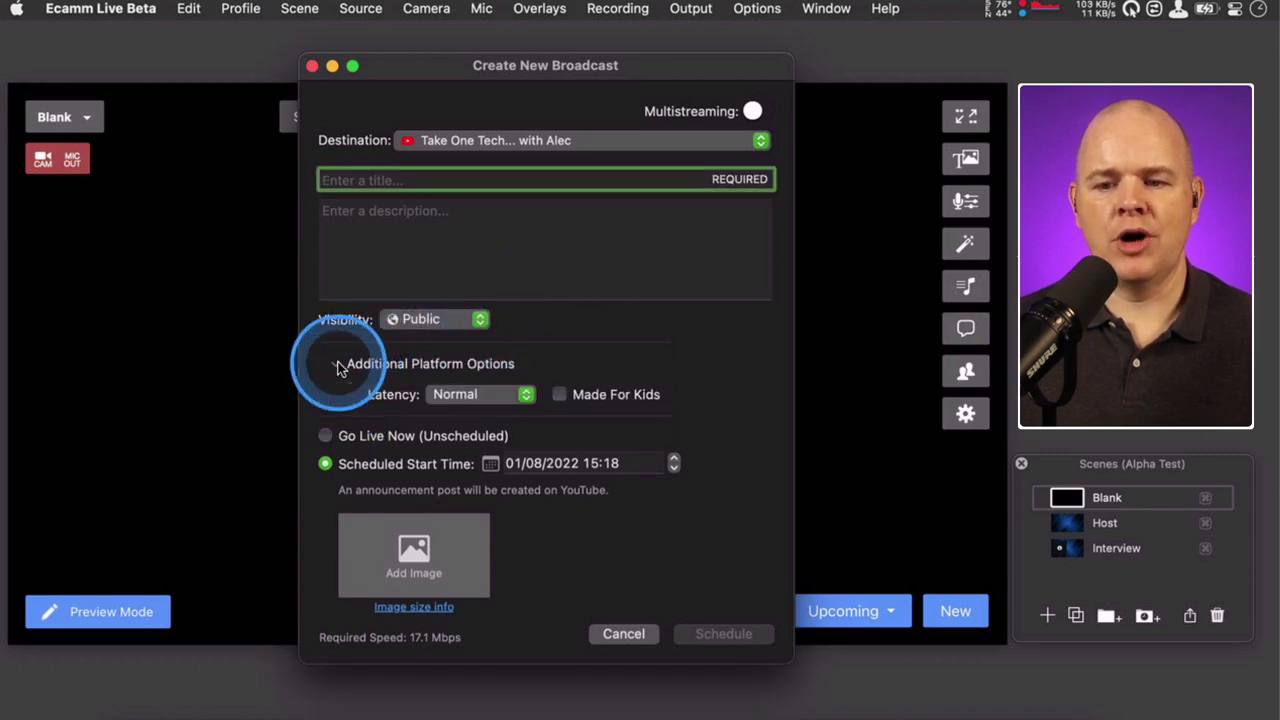
left_click(338, 364)
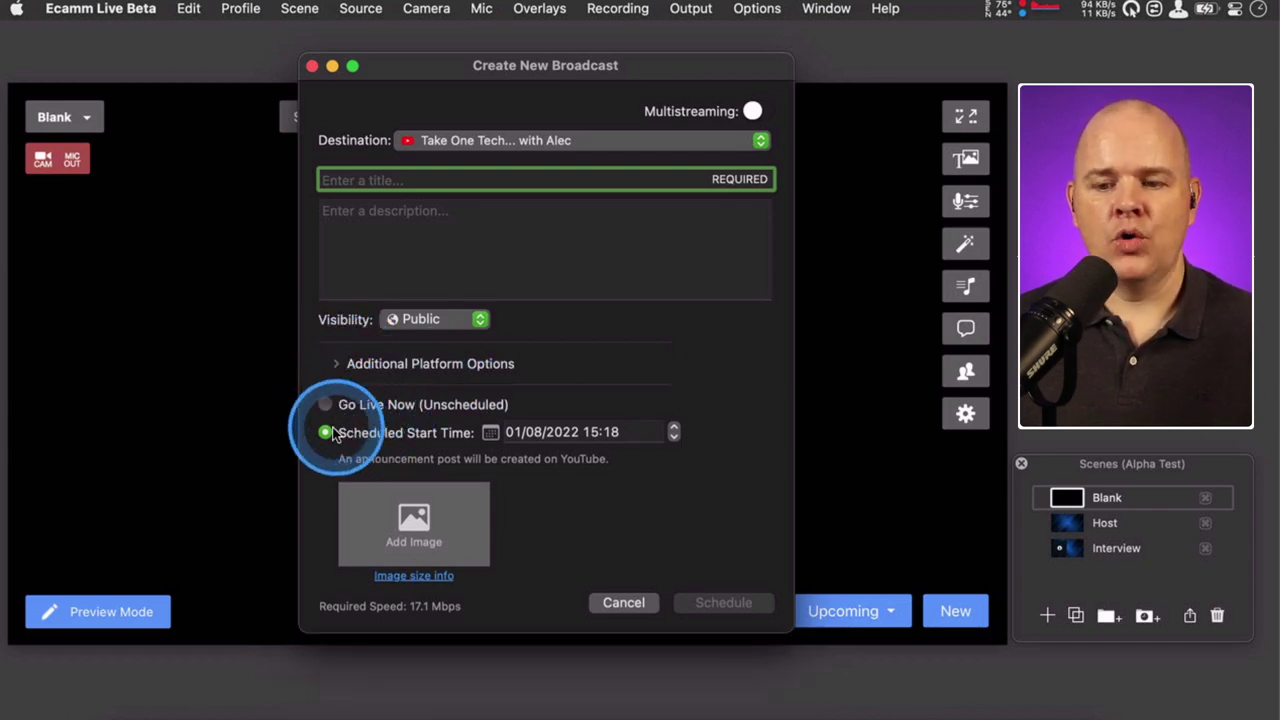
left_click(327, 405)
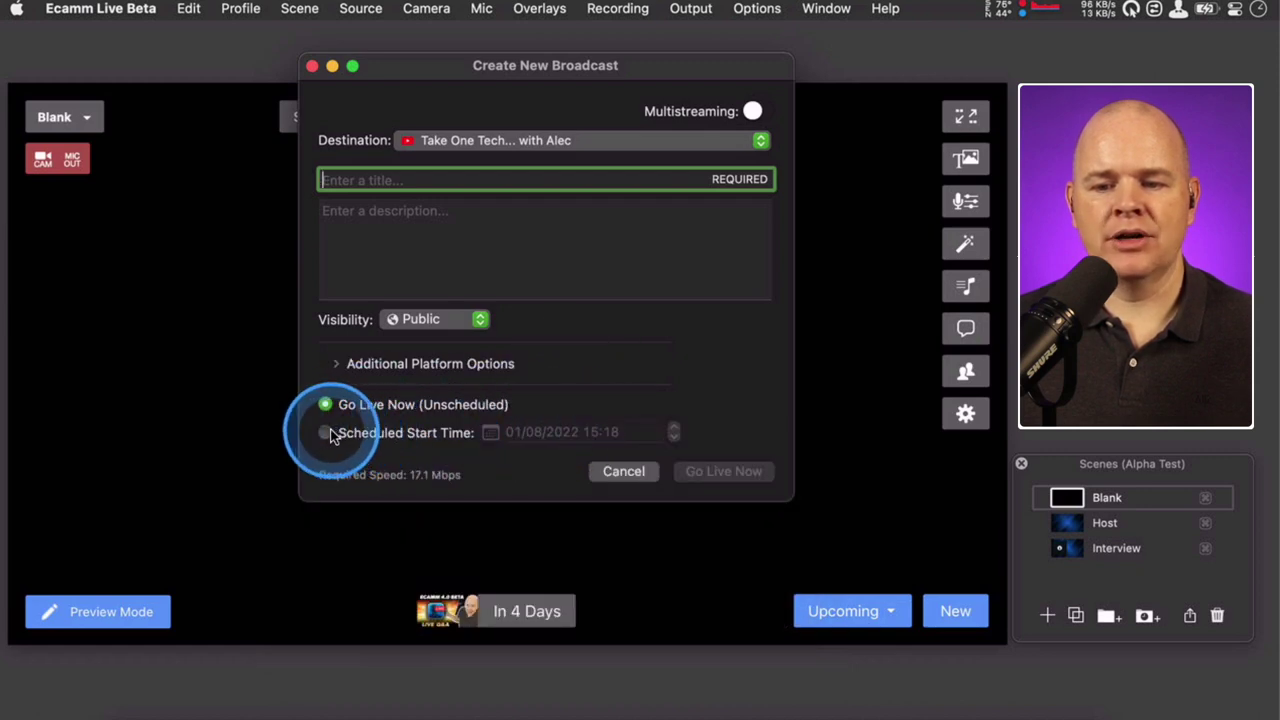
left_click(330, 433)
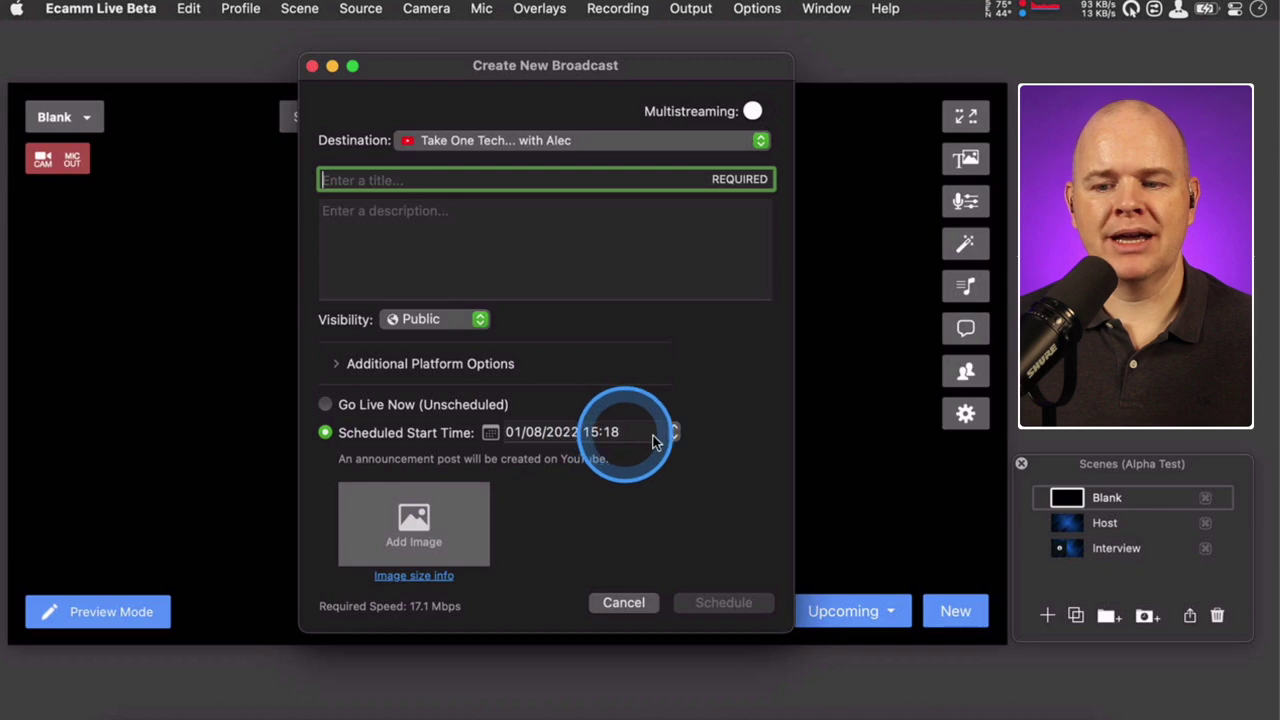
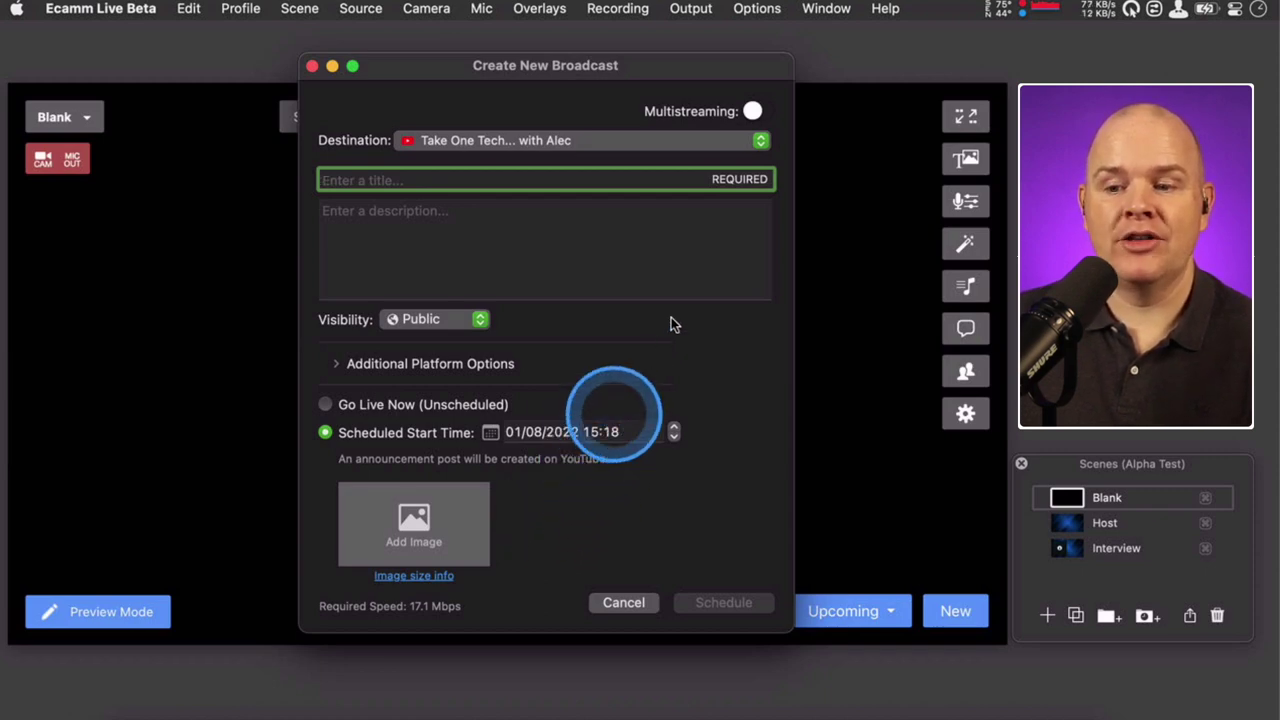
- Enable multistreaming for the new broadcast and add the Facebook and TakeOneTech Twitch accounts as destinations
left_click(753, 112)
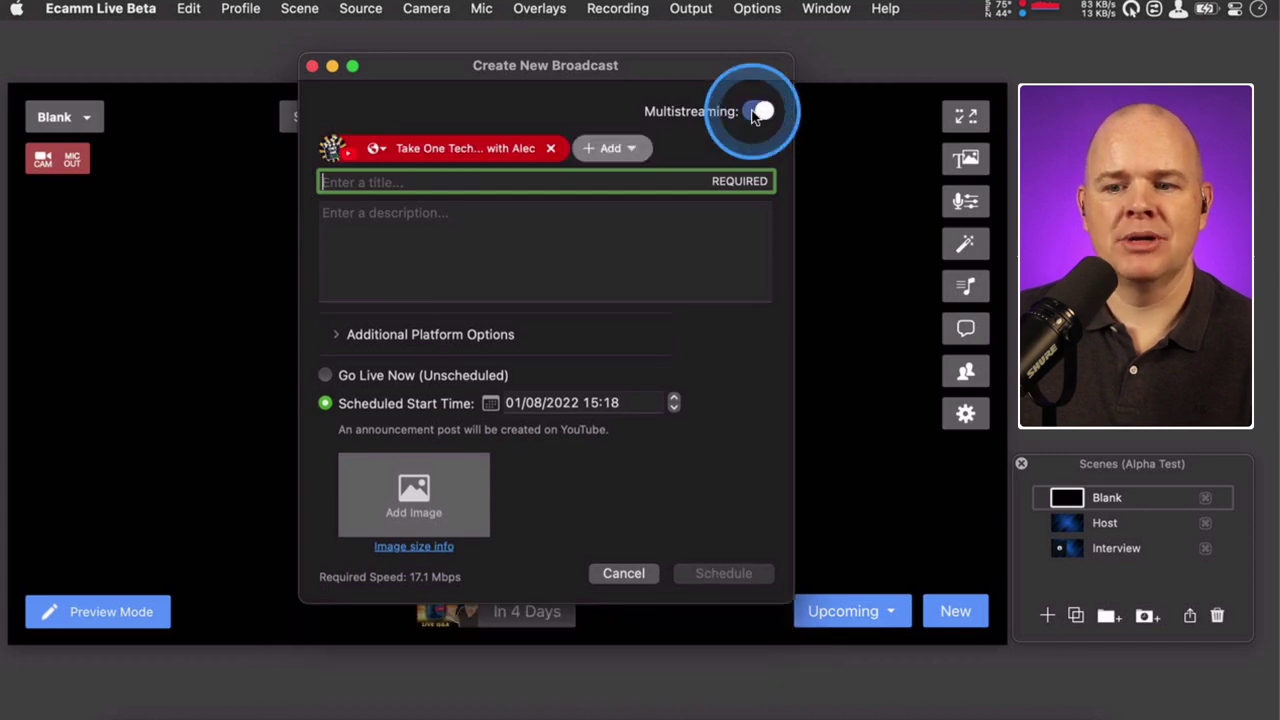
left_click(630, 148)
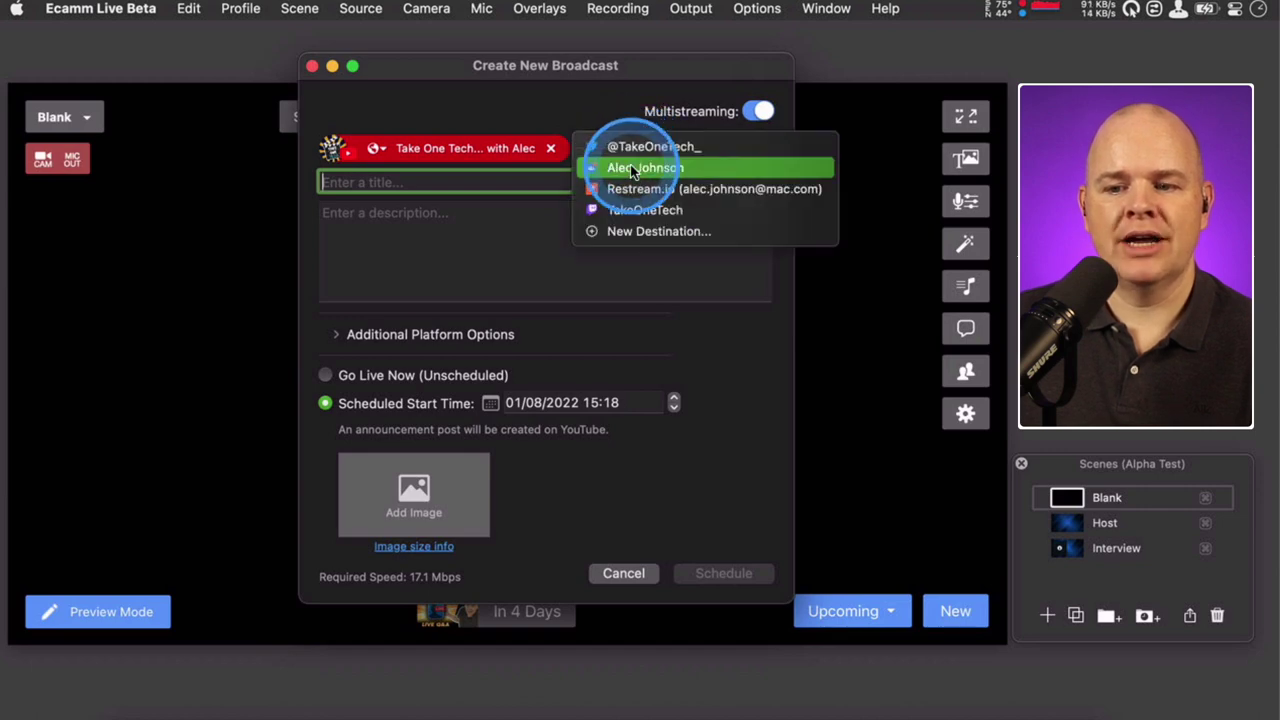
left_click(630, 167)
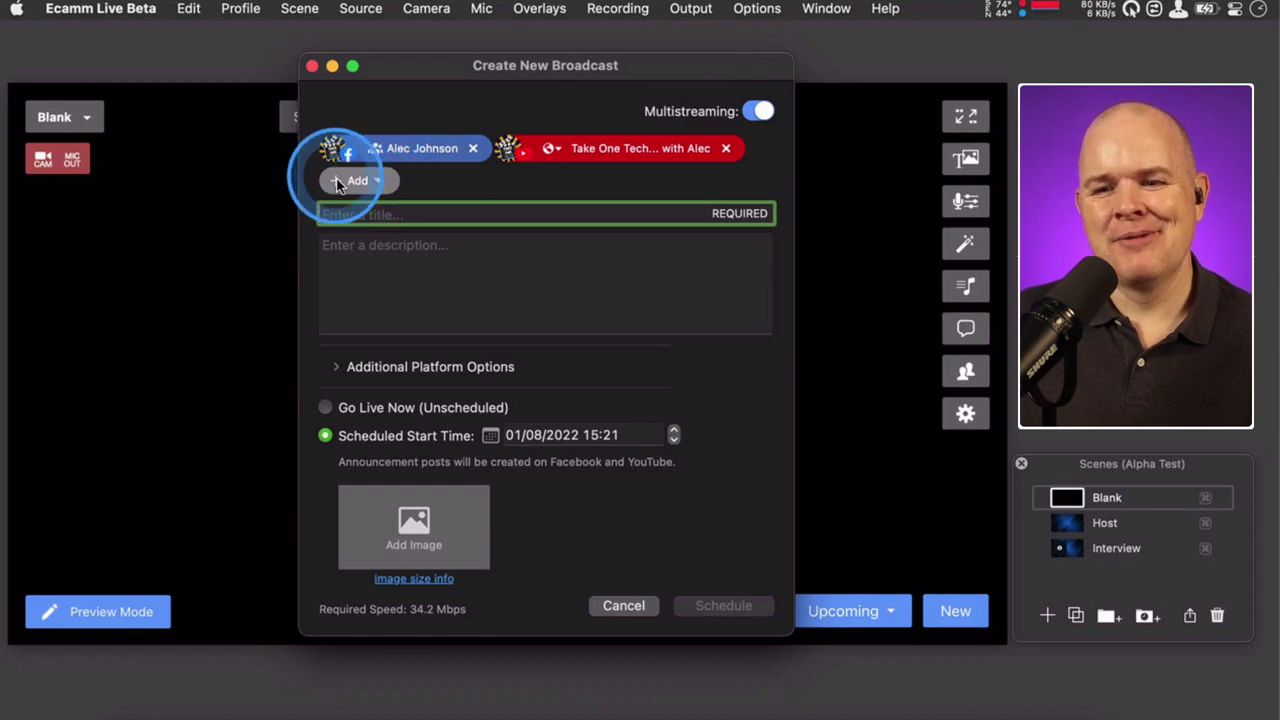
left_click(365, 181)
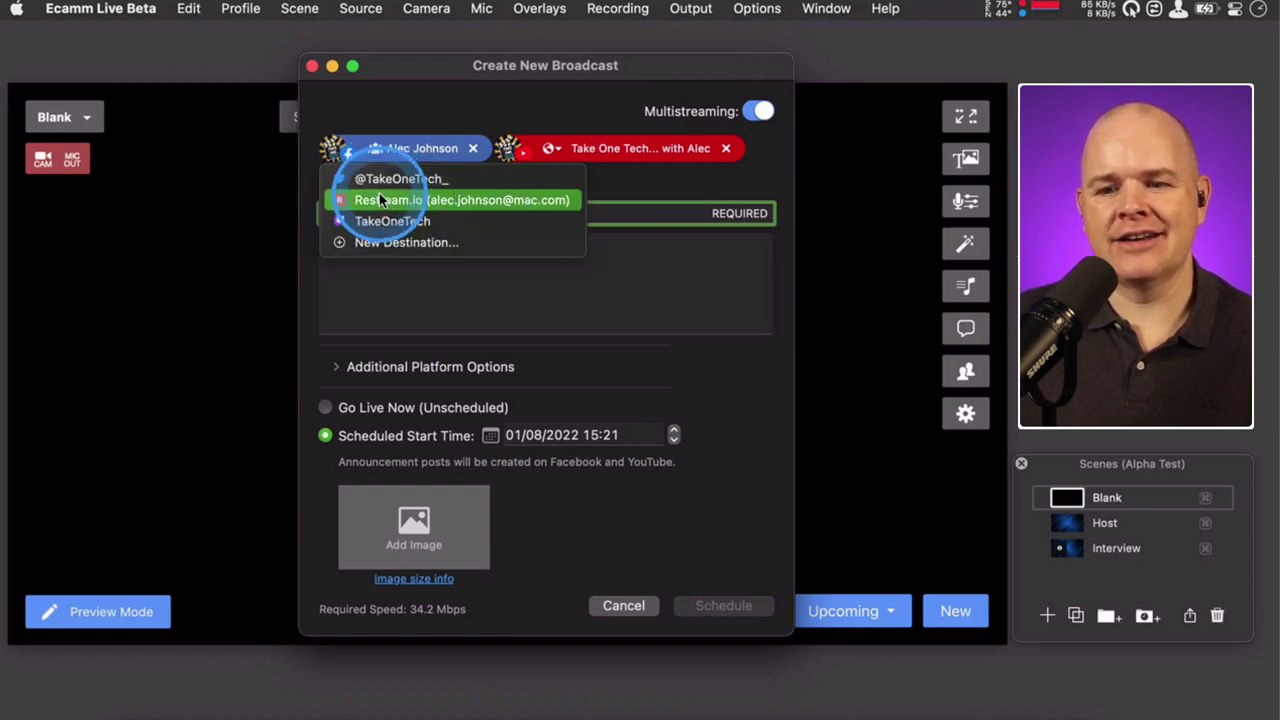
left_click(383, 222)
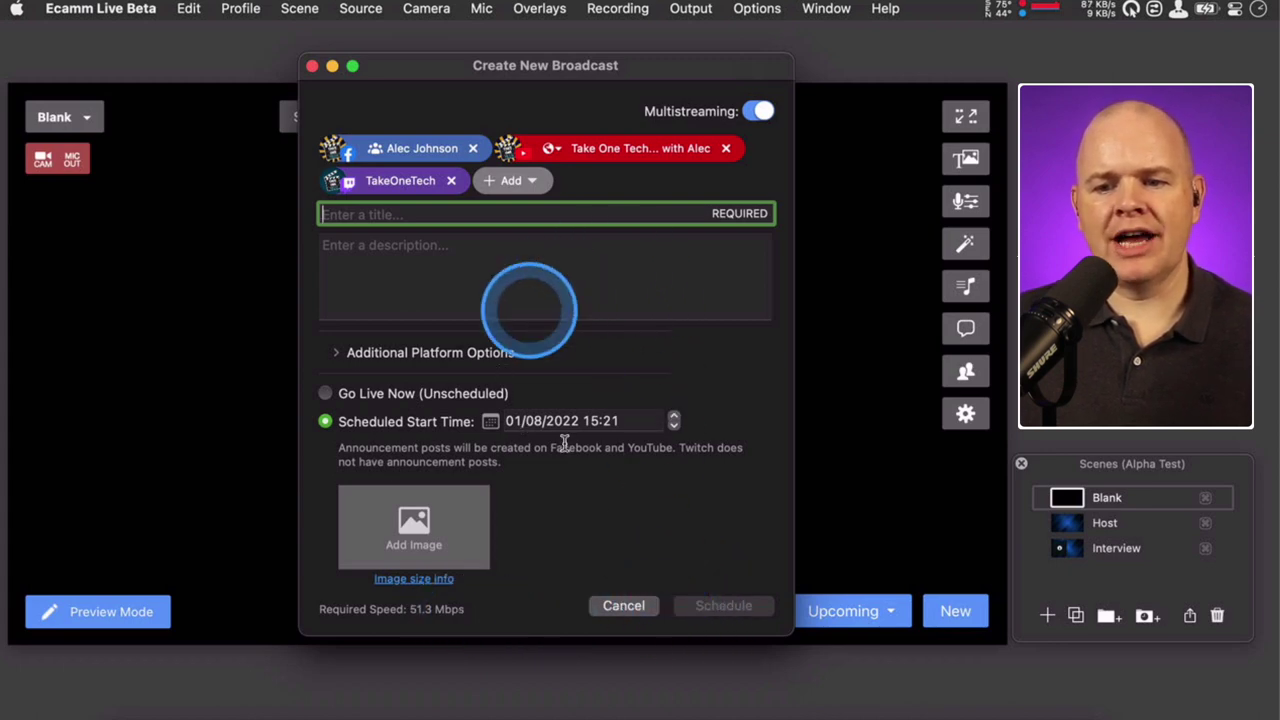
- Show the additional platform options, add the Twitter account as a destination, and cancel the new broadcast
left_click(337, 354)
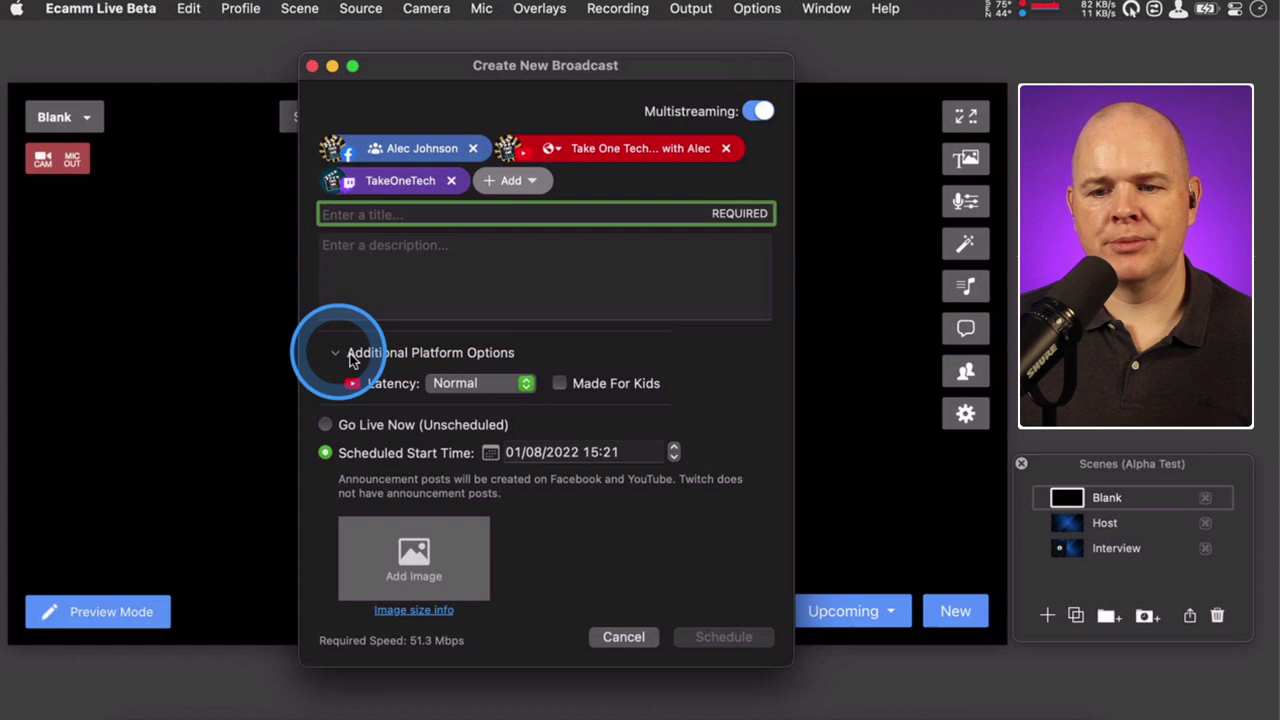
left_click(519, 182)
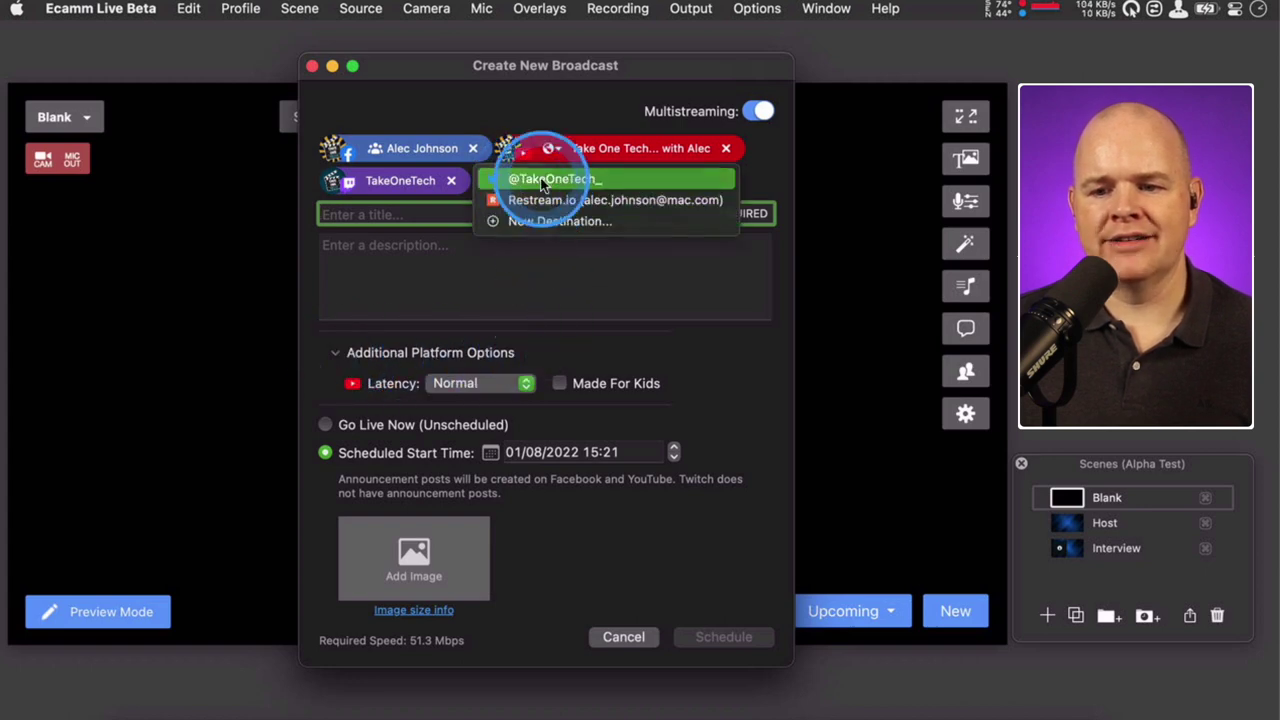
left_click(543, 181)
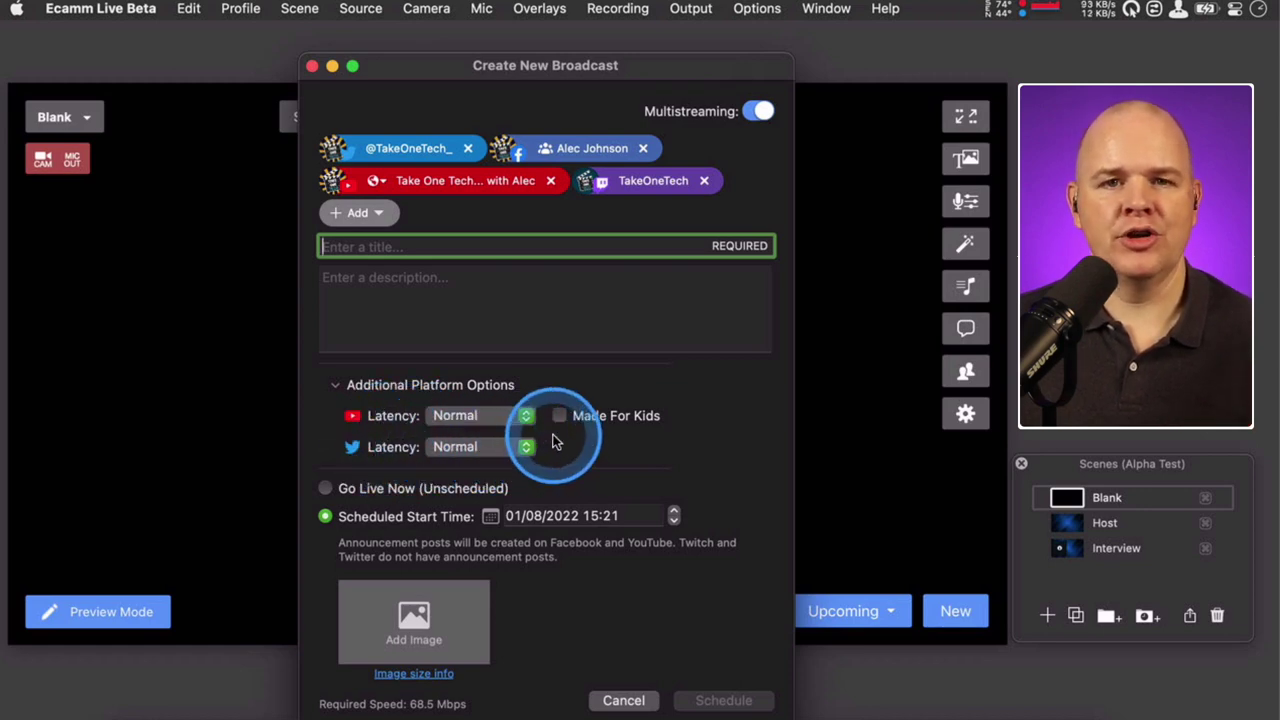
left_click(624, 701)
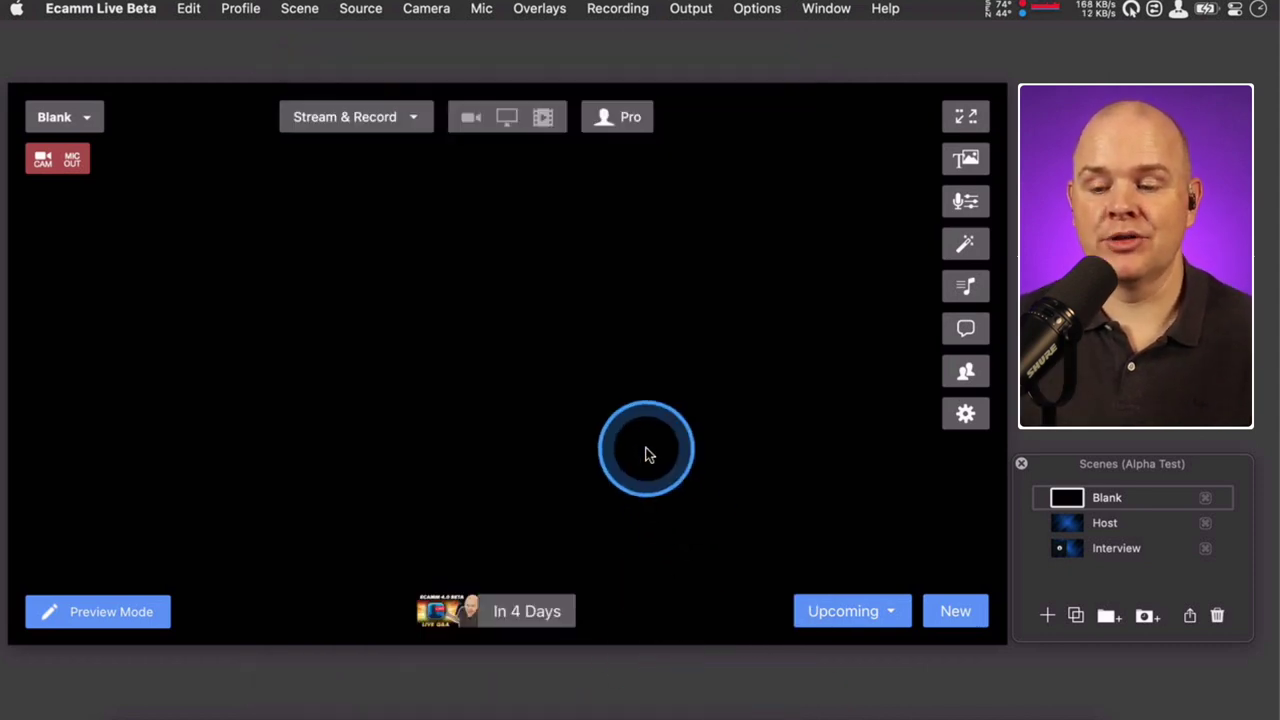
- Show the list of upcoming broadcasts
left_click(890, 609)
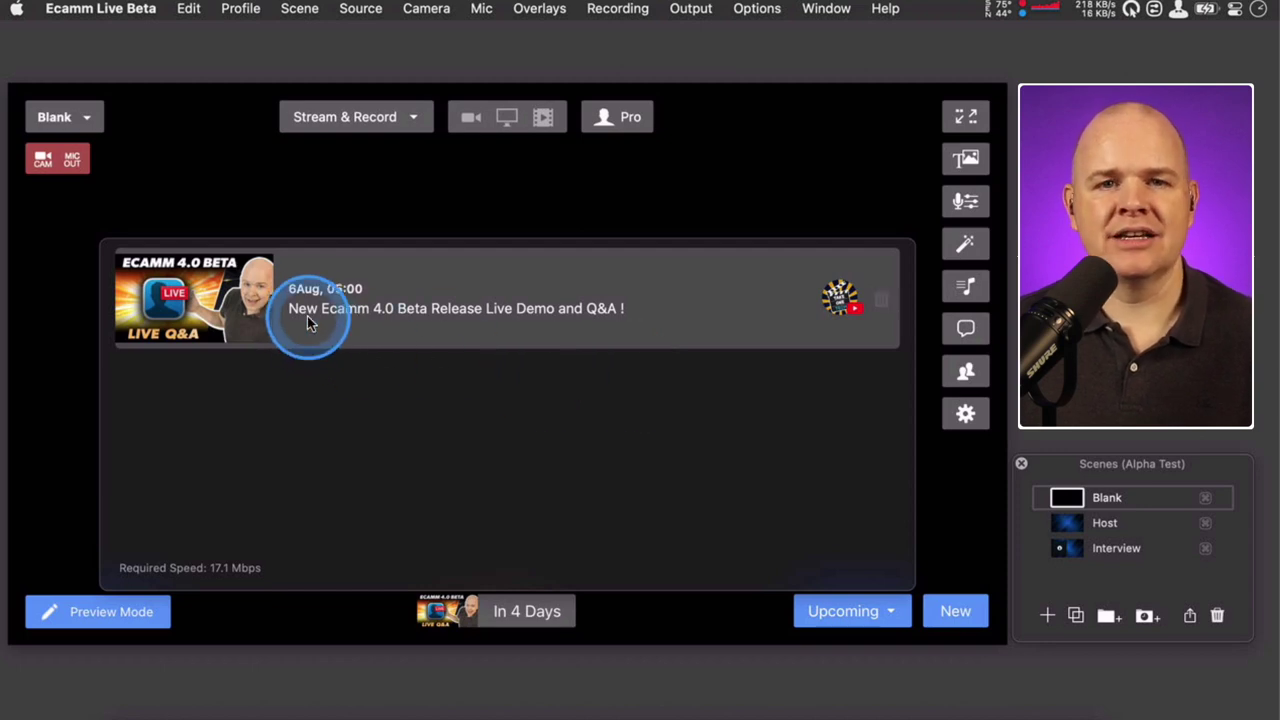
- Dismiss the list of upcoming broadcasts, show it again, and close it
left_click(882, 187)
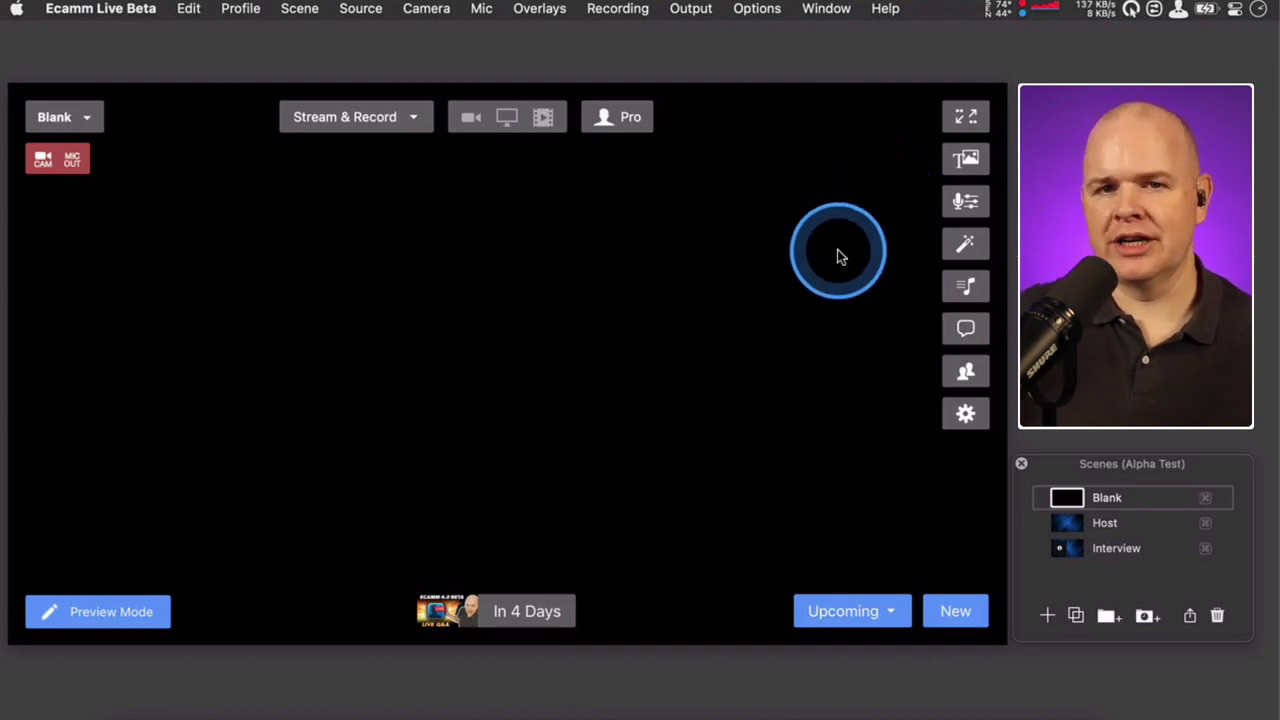
left_click(893, 620)
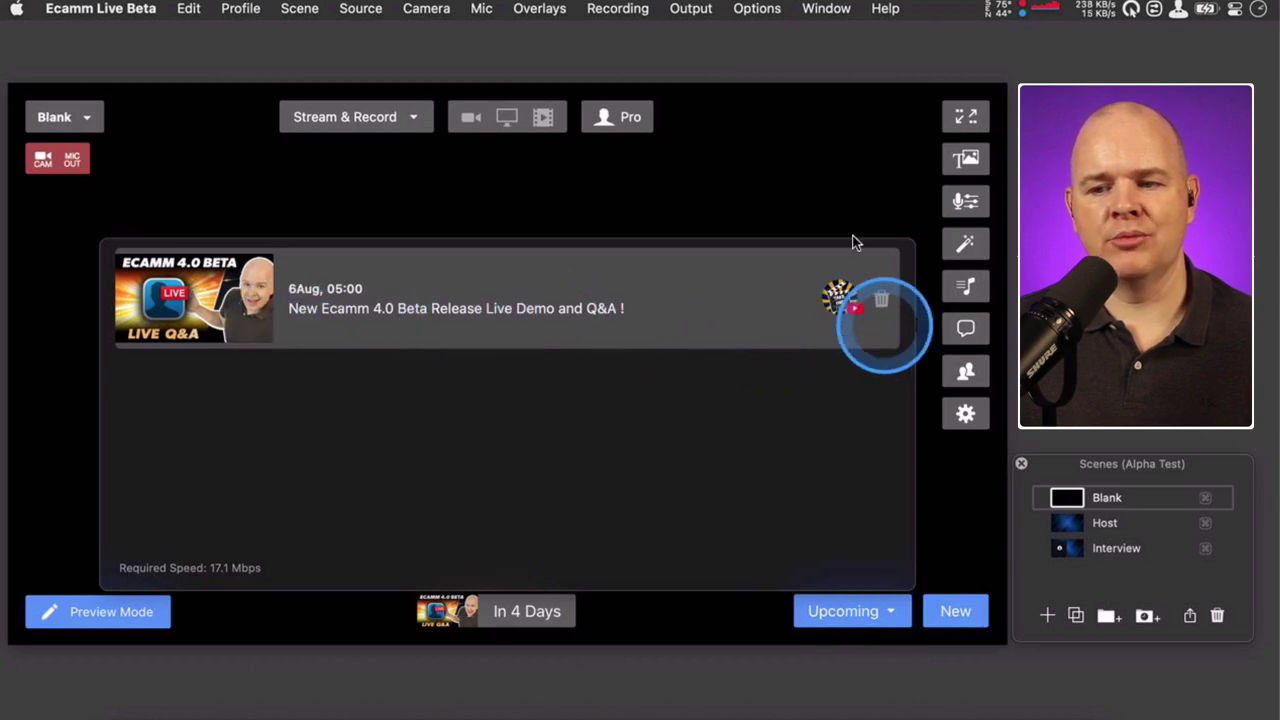
left_click(830, 205)
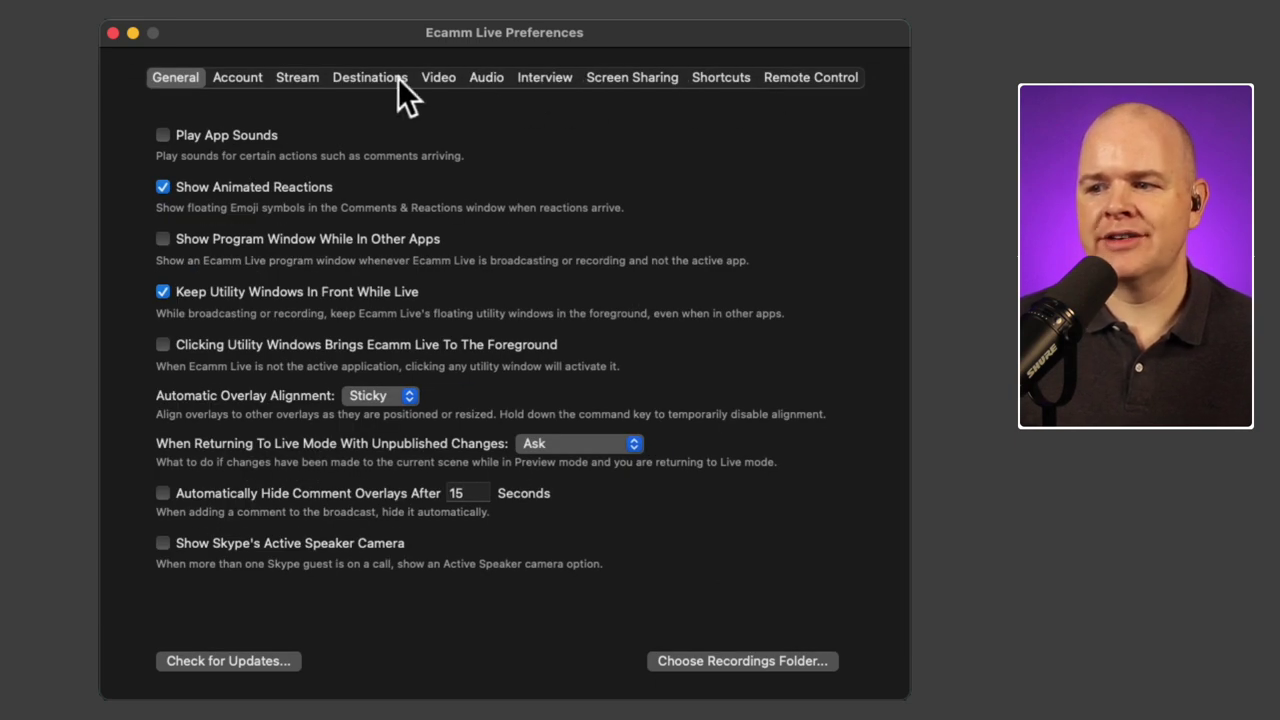
- View the connected destinations in the preferences and the platforms offered for a new destination, without adding one
left_click(383, 77)
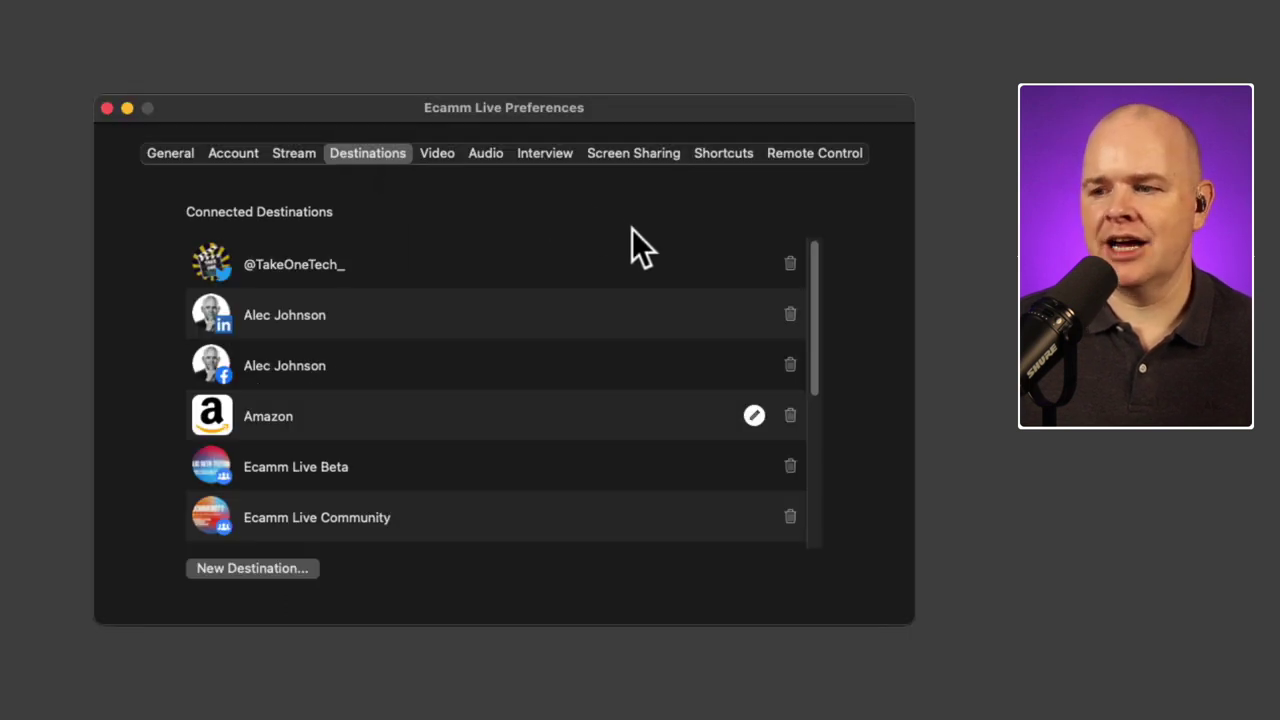
left_click_drag(814, 299, 825, 396)
scroll(827, 325, "up", 2)
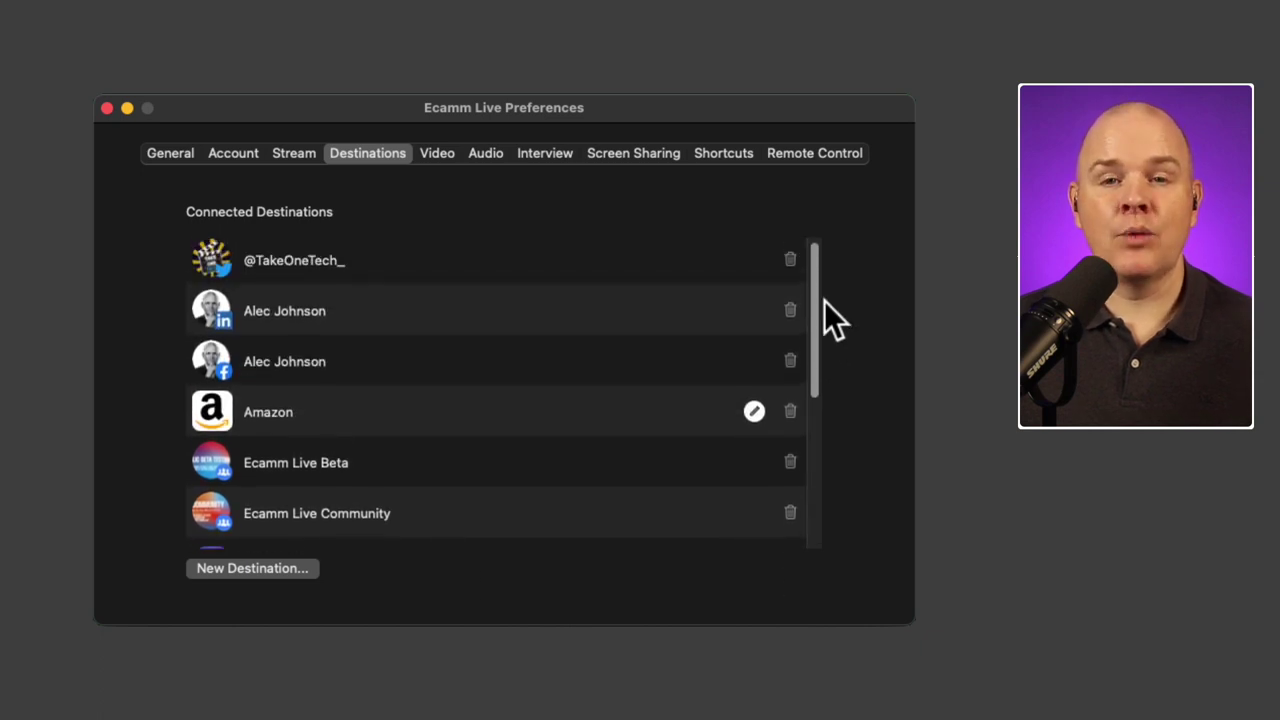
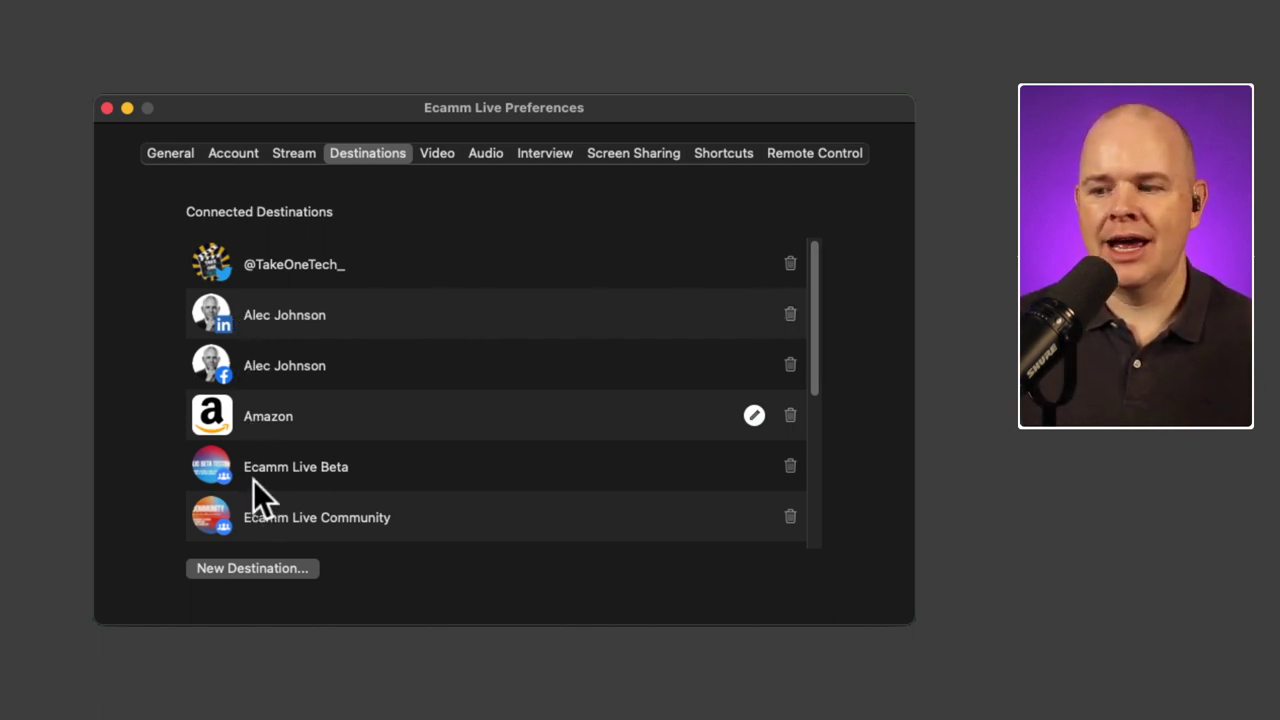
left_click(242, 569)
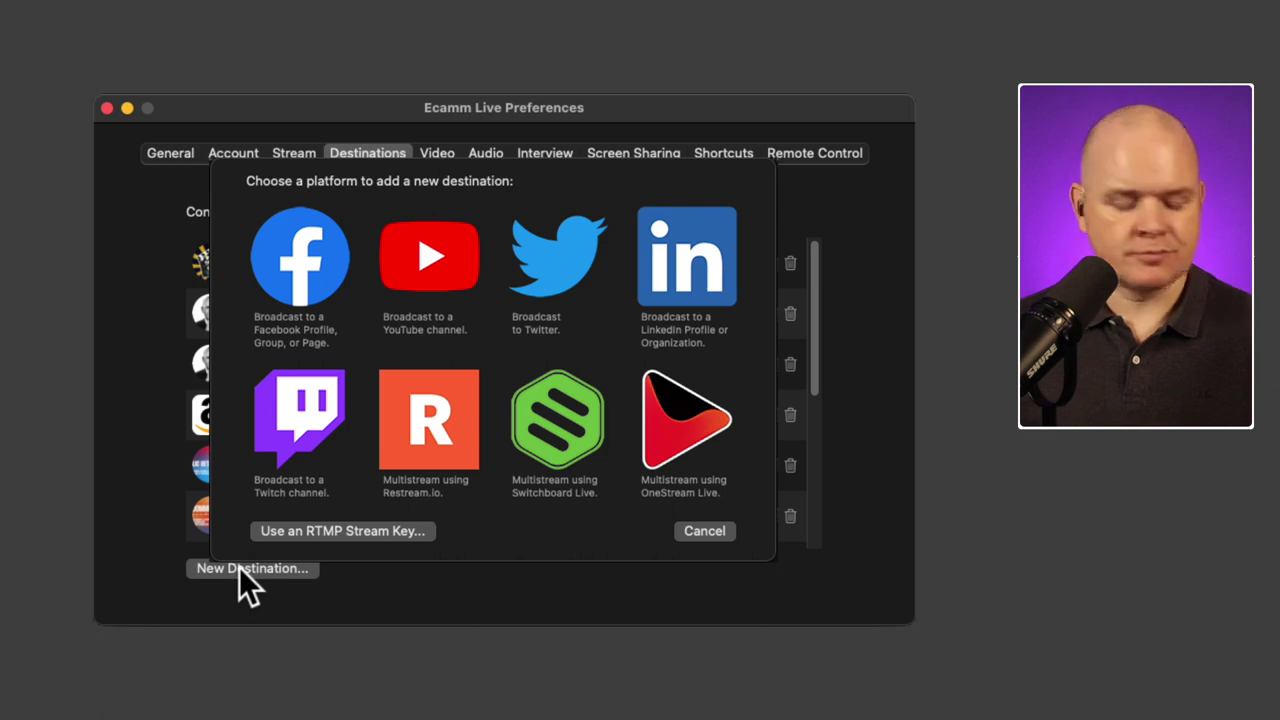
key("Escape")
- Examine the remaining connected destinations and view the platform choices for a new destination again, cancelling without adding one
scroll(317, 369, "down", 2)
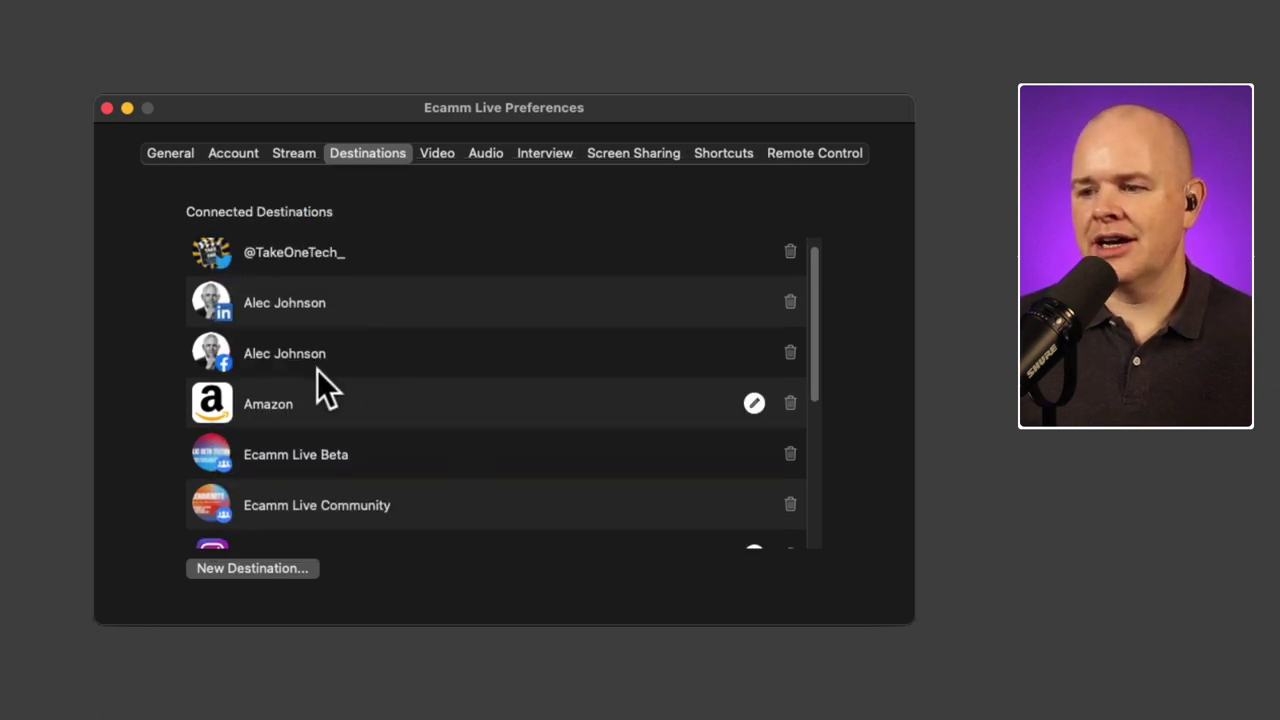
scroll(312, 338, "down", 3)
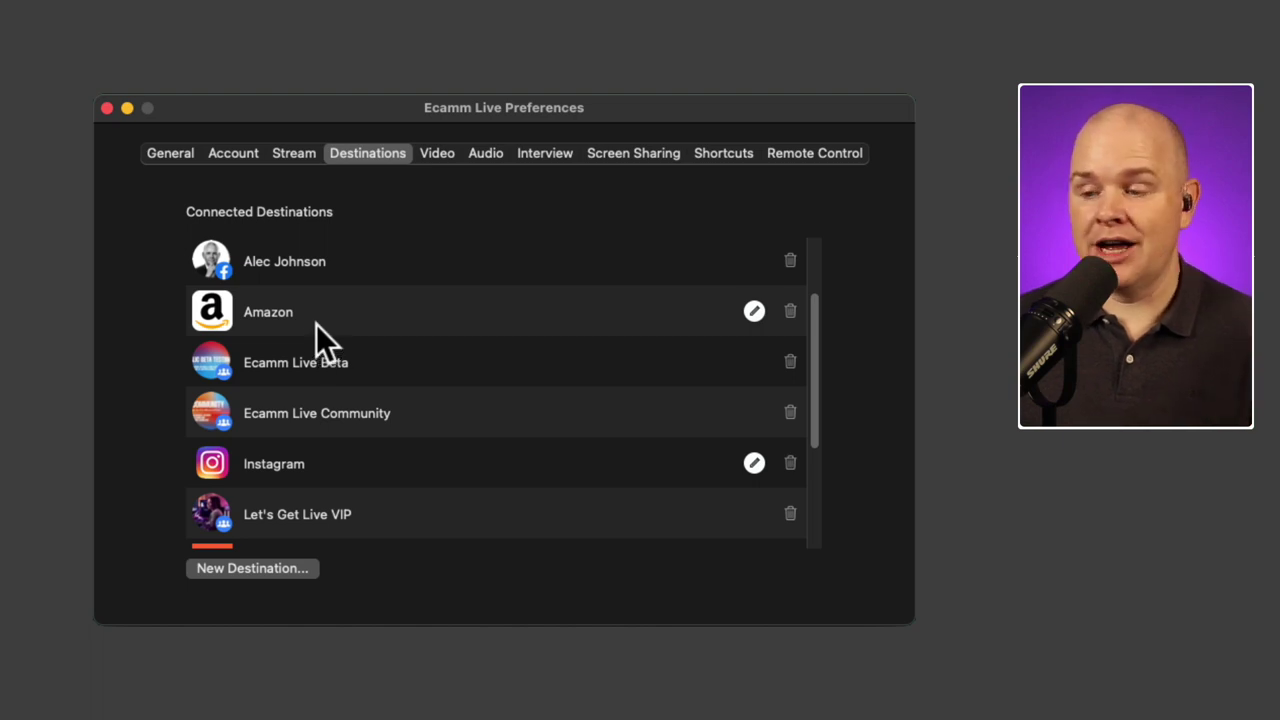
scroll(312, 308, "down", 2)
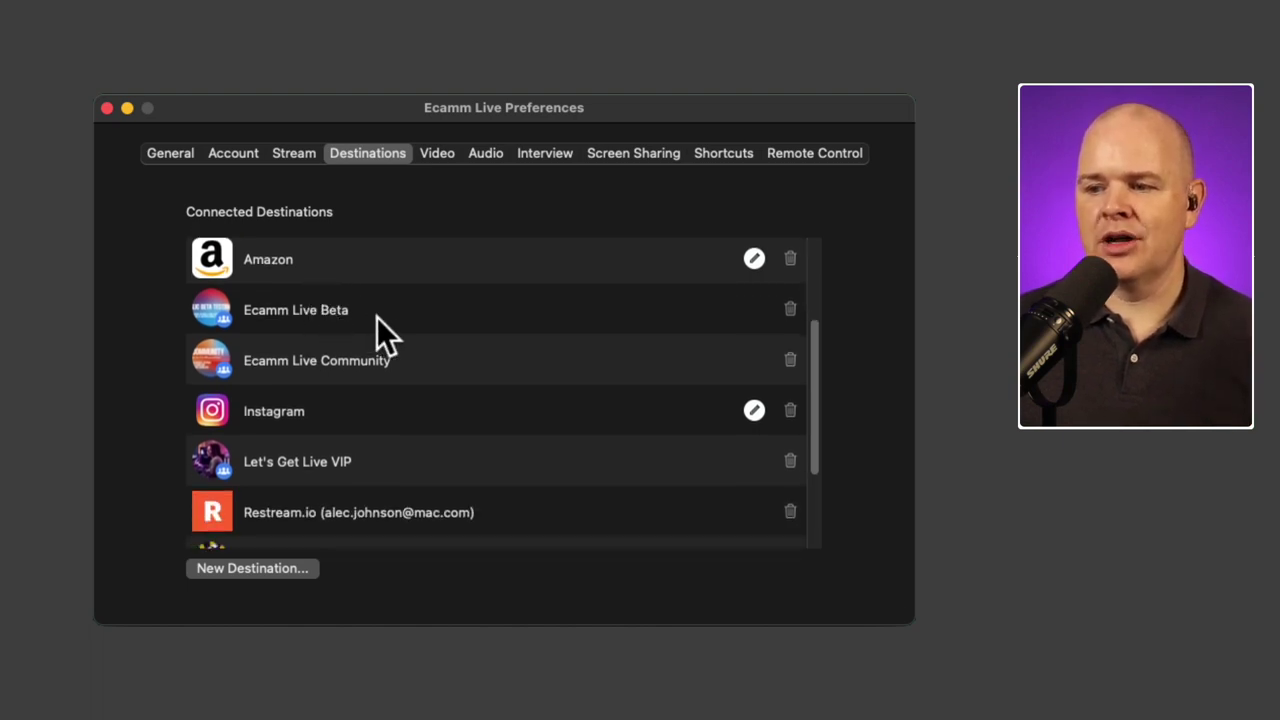
scroll(262, 375, "down", 2)
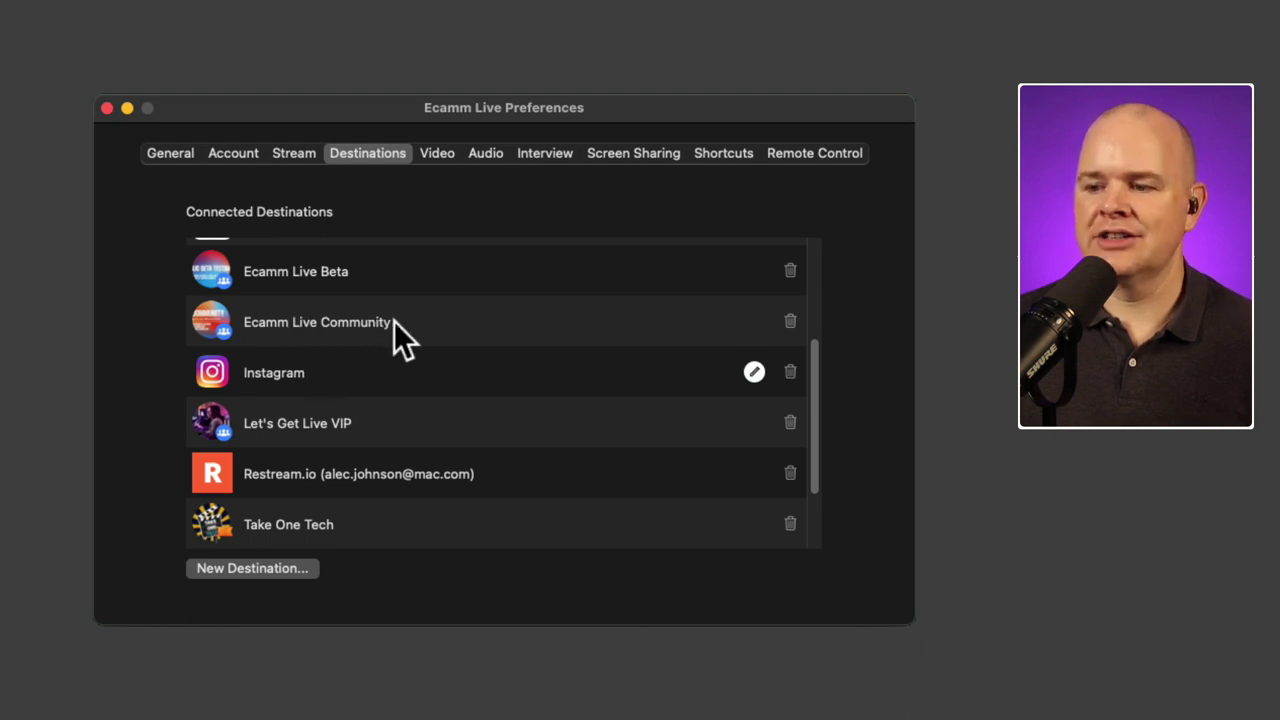
scroll(394, 321, "down", 2)
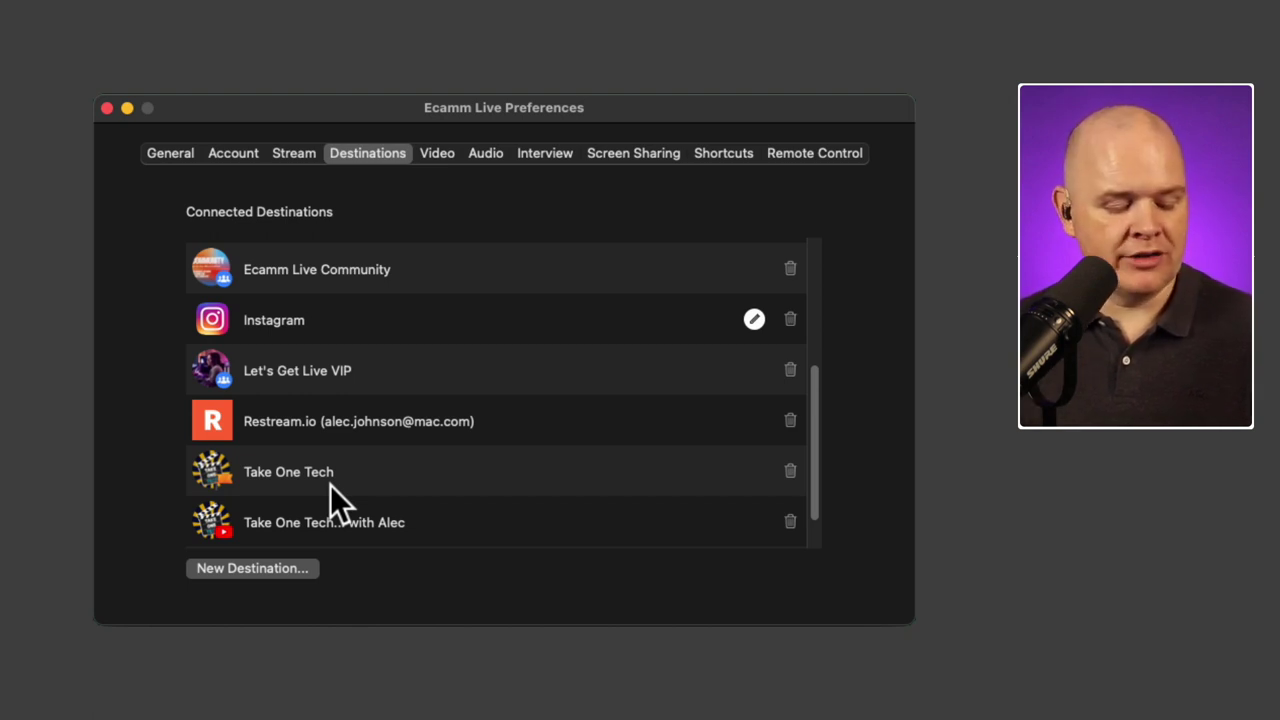
left_click(315, 567)
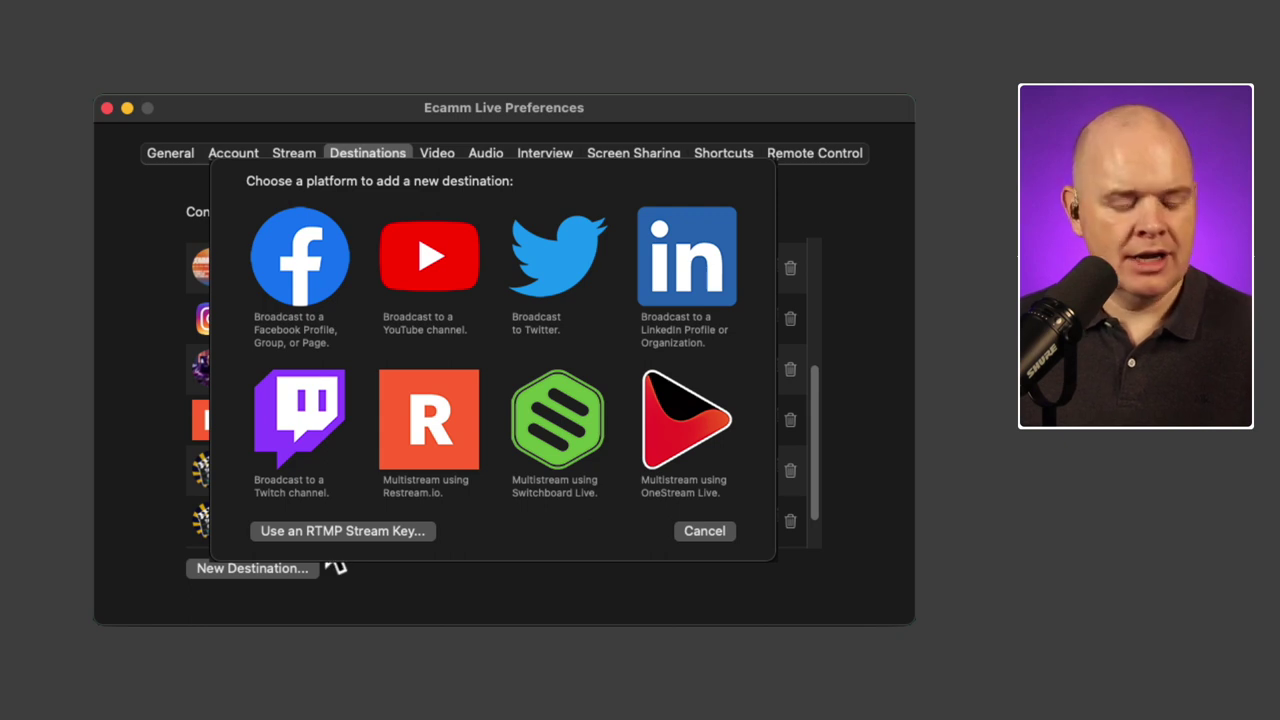
key("Escape")
- Examine the editable Amazon and Instagram entries among the connected destinations
scroll(518, 423, "up", 5)
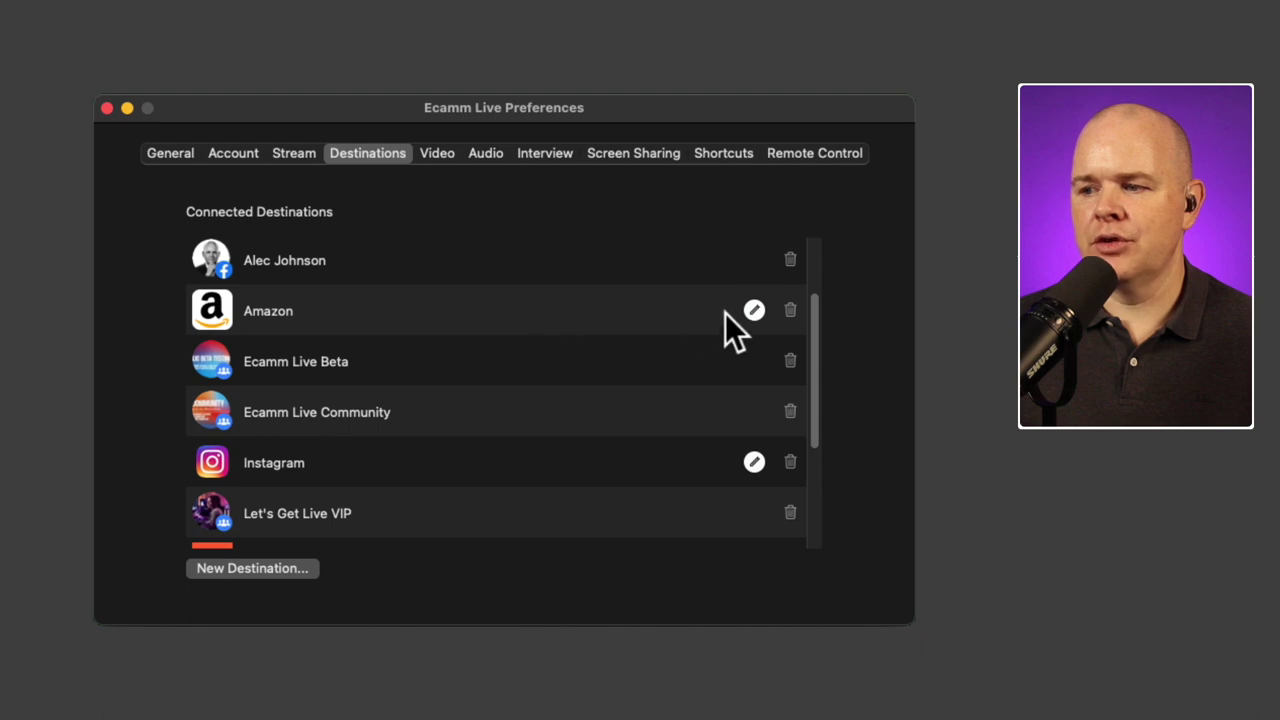
scroll(725, 315, "up", 1)
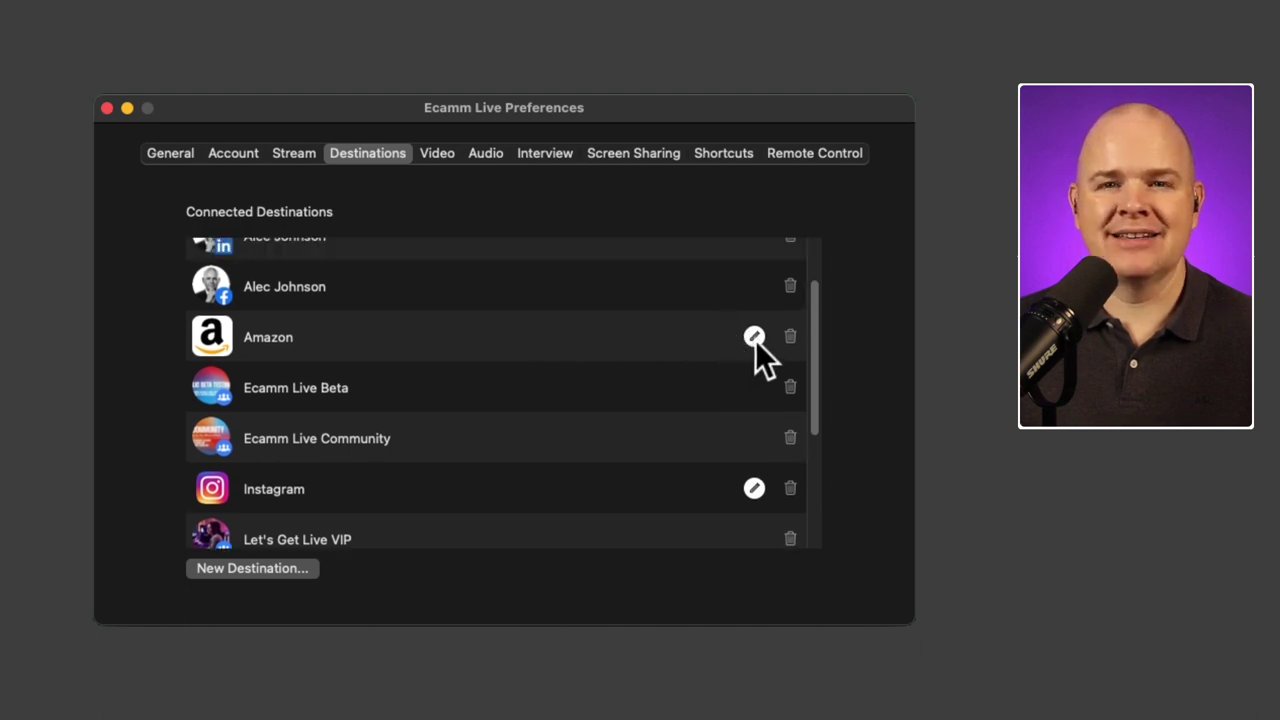
scroll(755, 340, "up", 2)
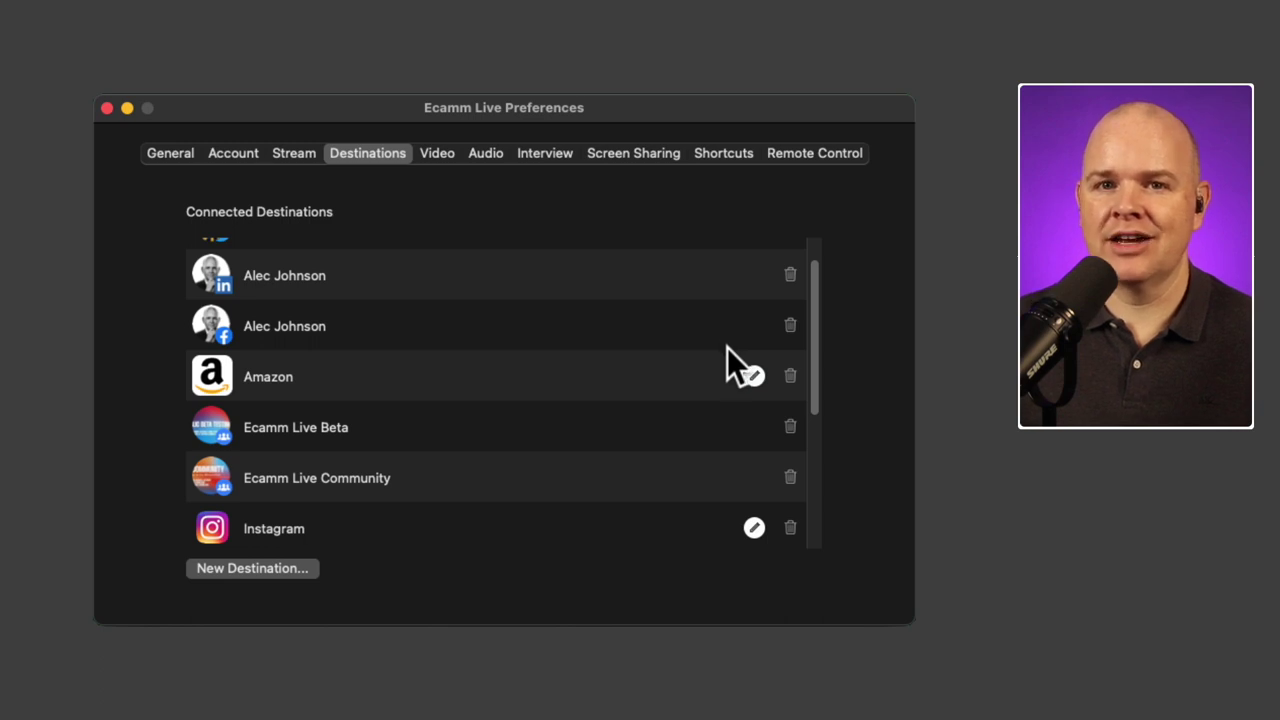
scroll(570, 368, "down", 1)
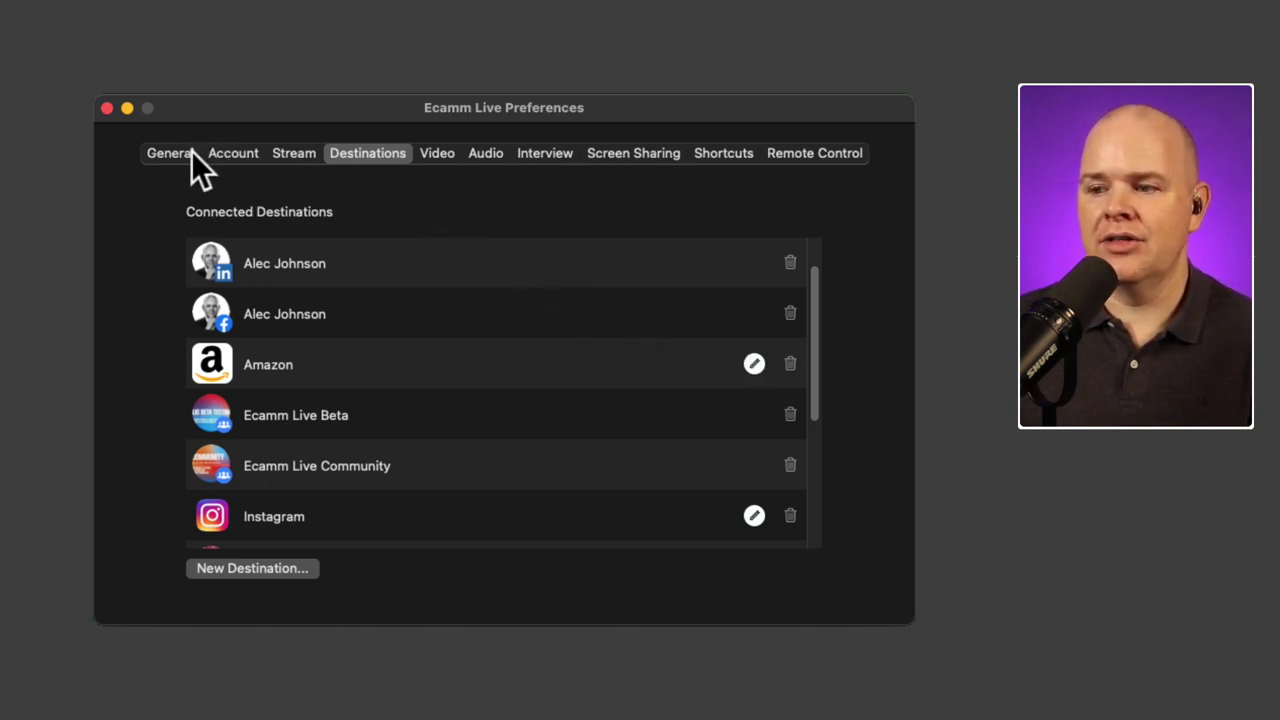
- Check the required upload speed for 3 destinations in the stream preferences, return the count to 1, and show the remote control preferences
left_click(303, 154)
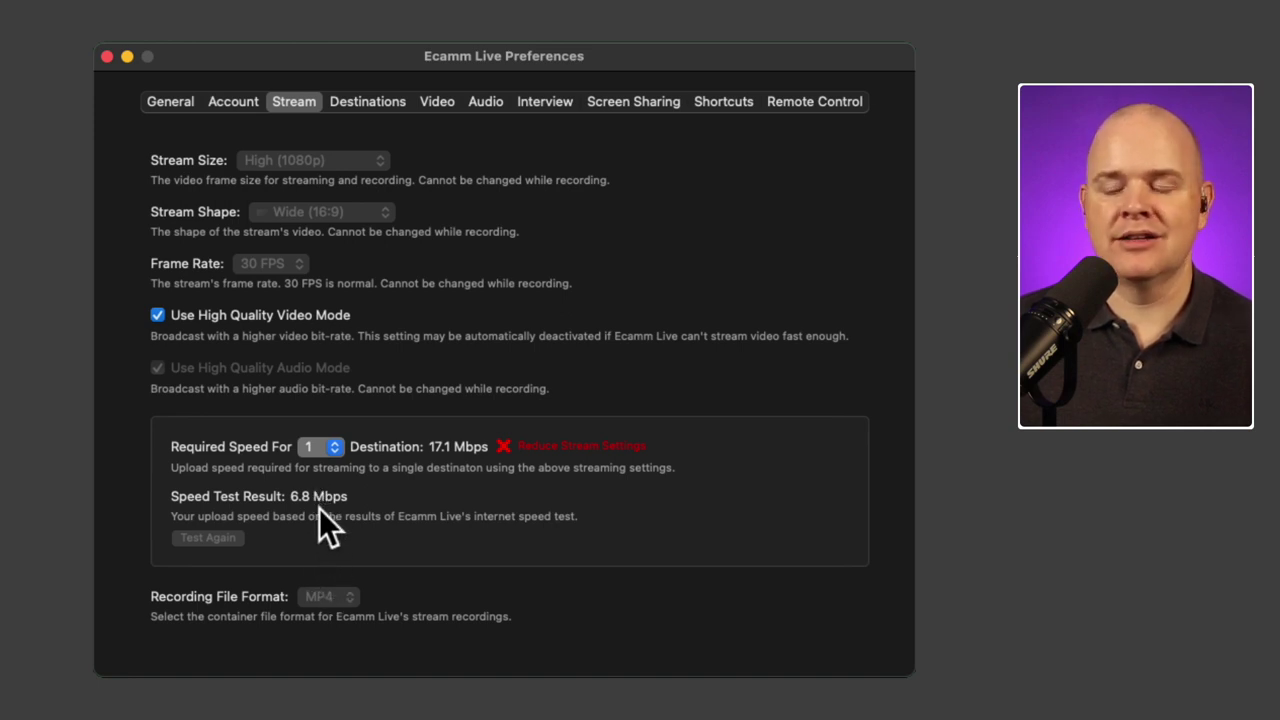
type("3")
key("Return")
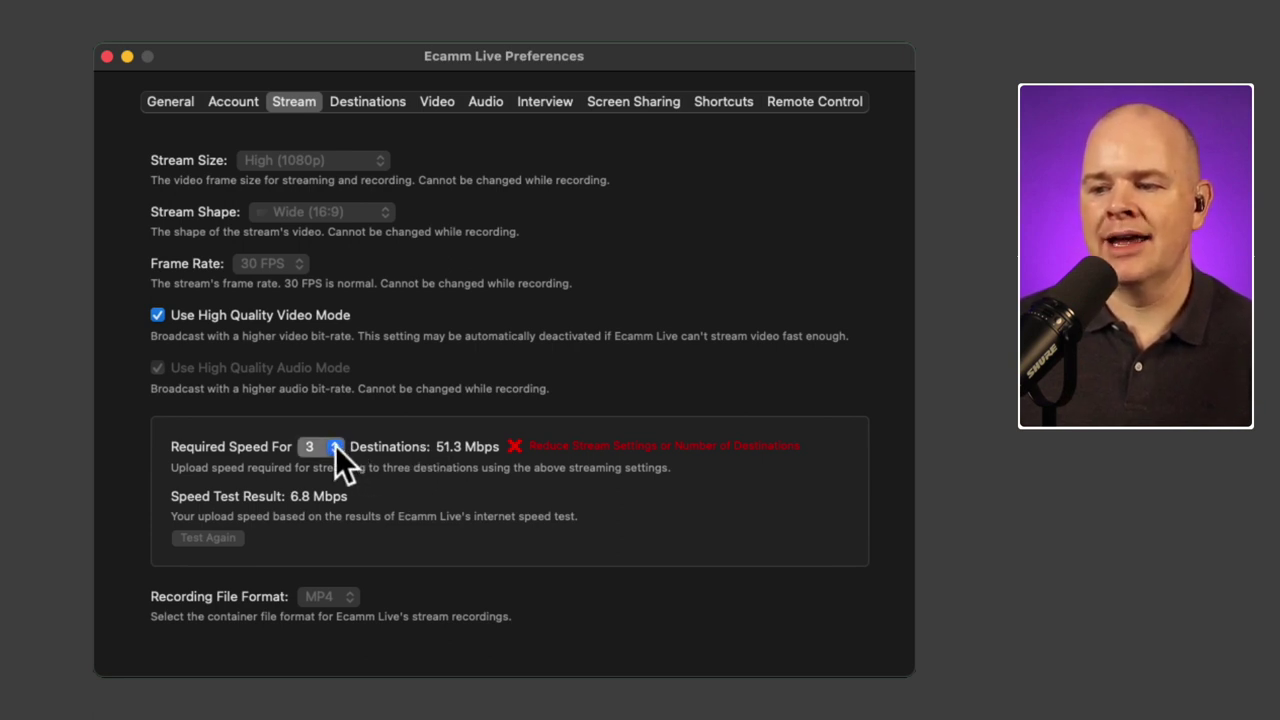
key("1")
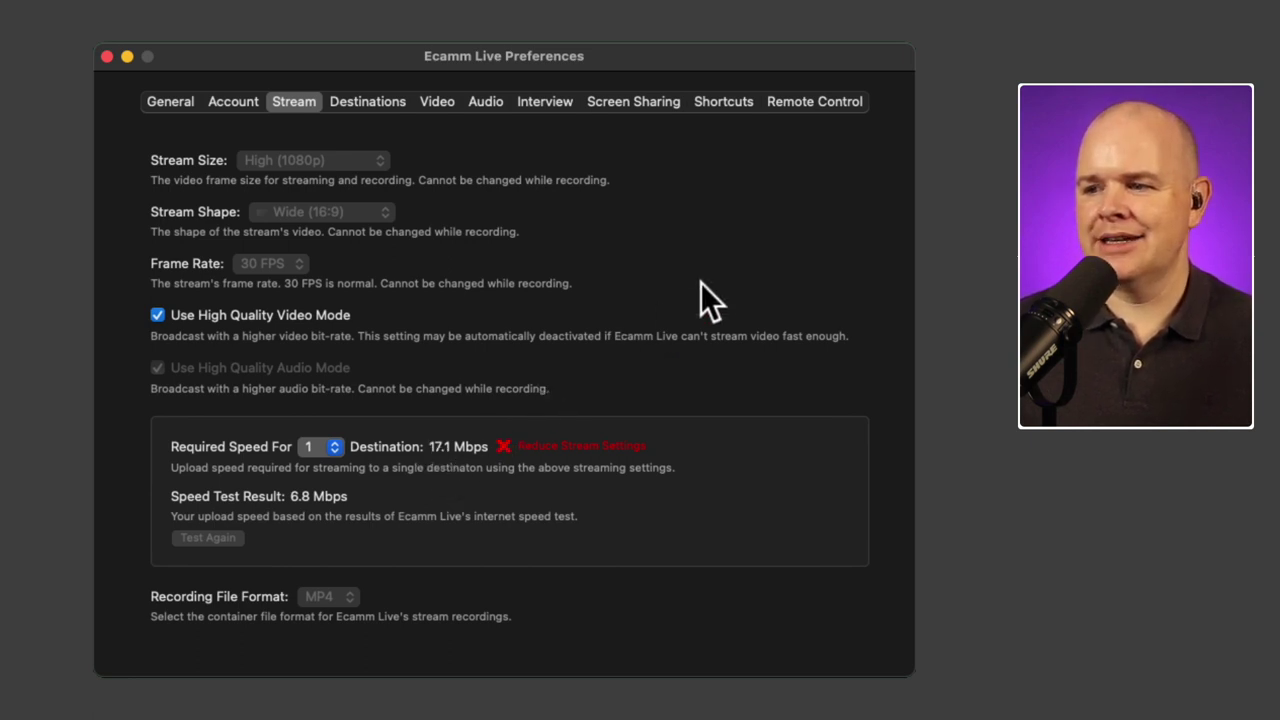
left_click(799, 103)
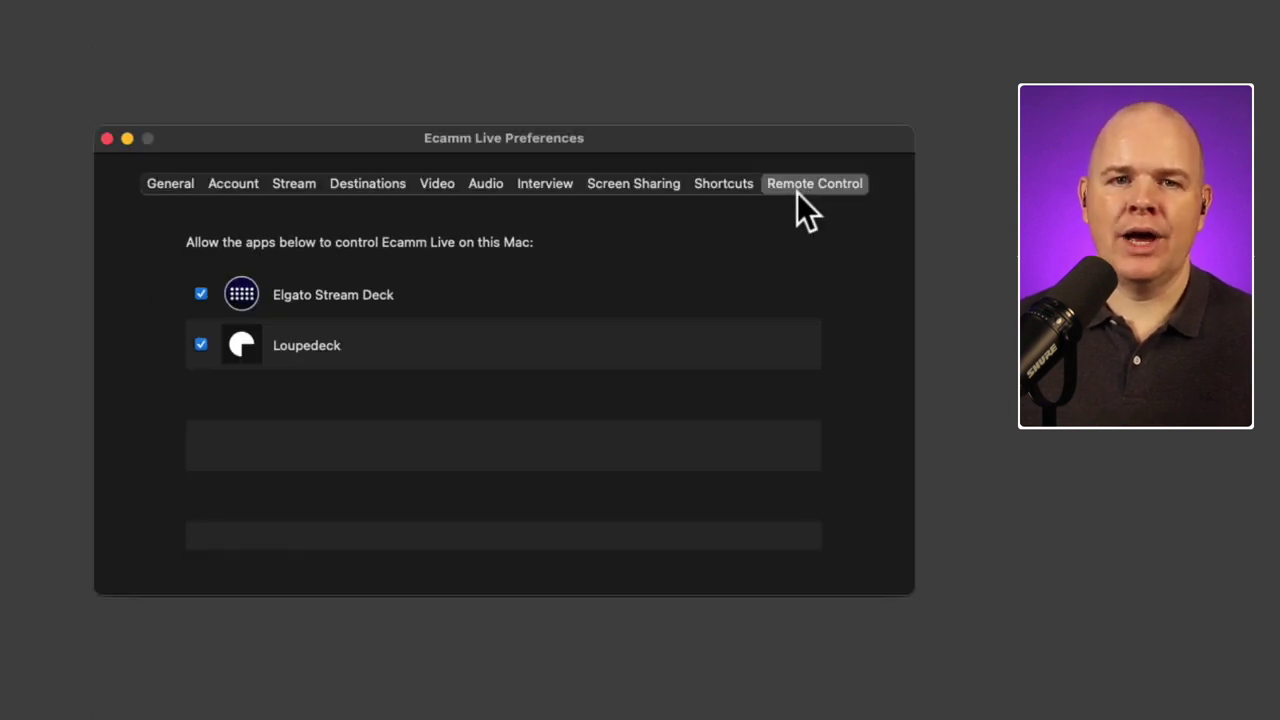
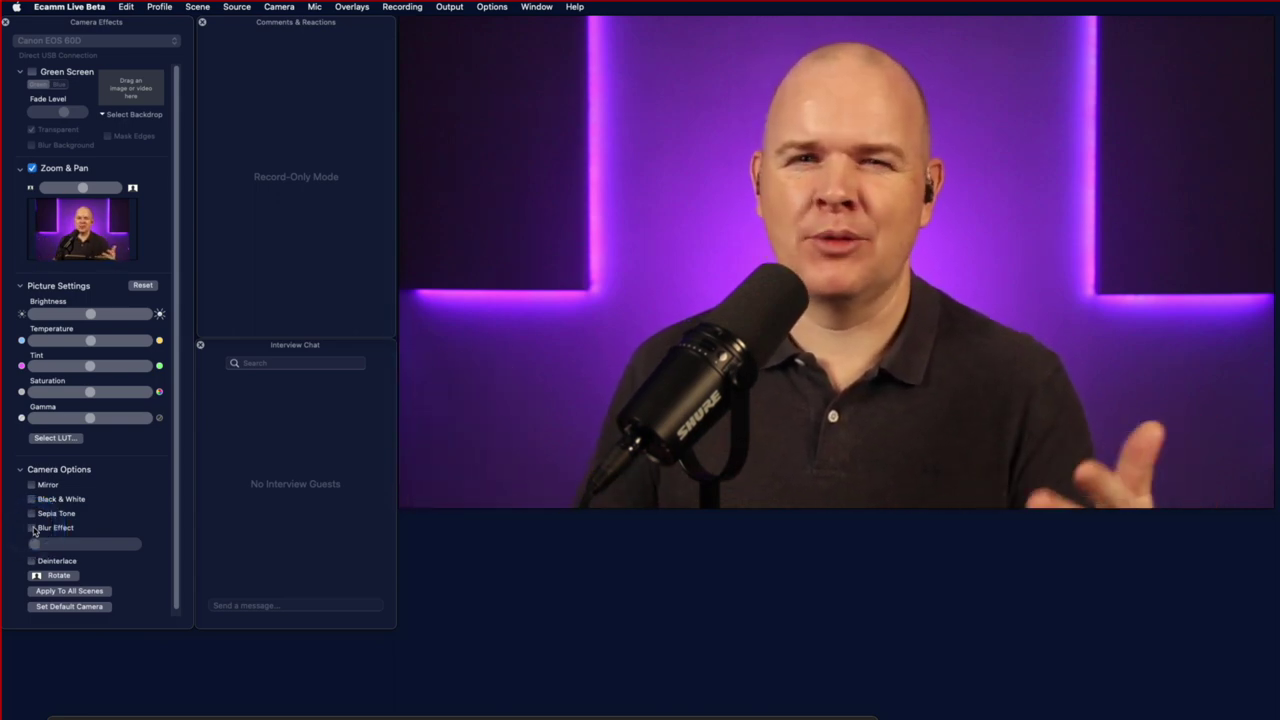
- Try the Blur Effect on the camera with a low blur strength
left_click(34, 531)
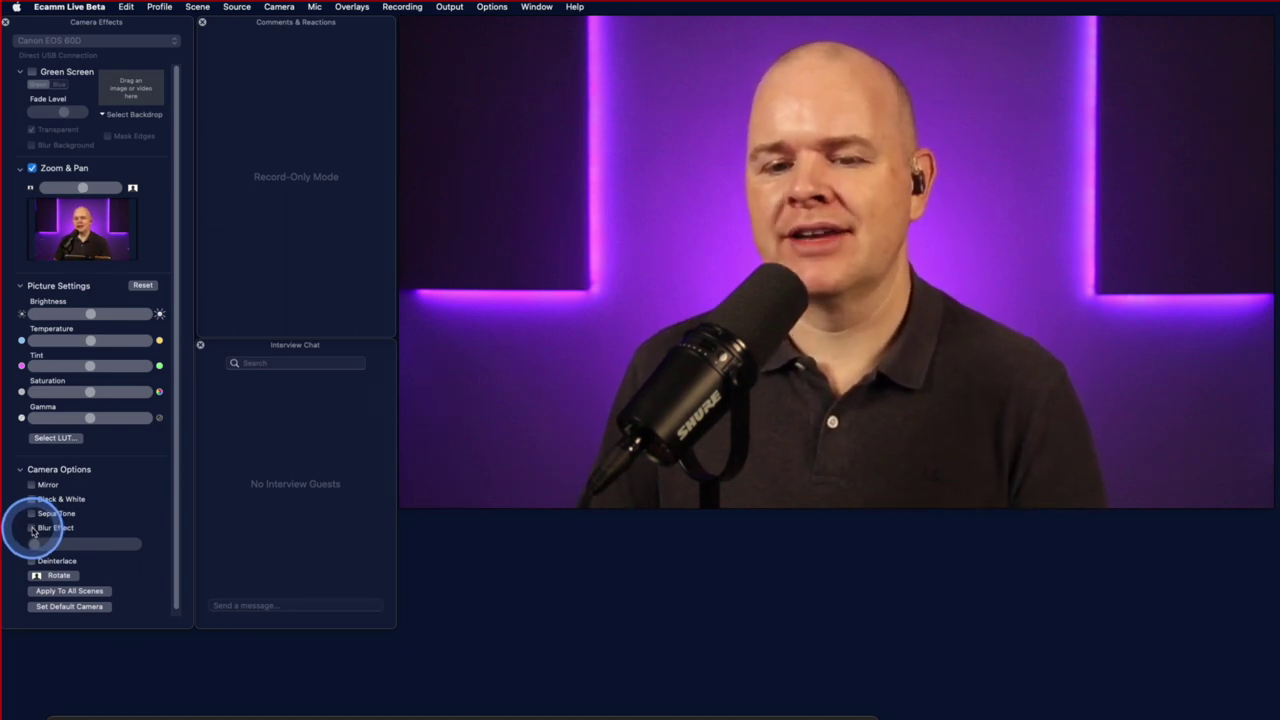
left_click(34, 531)
mouse_move(37, 545)
left_mouse_down()
mouse_move(134, 544)
mouse_move(40, 542)
left_mouse_up()
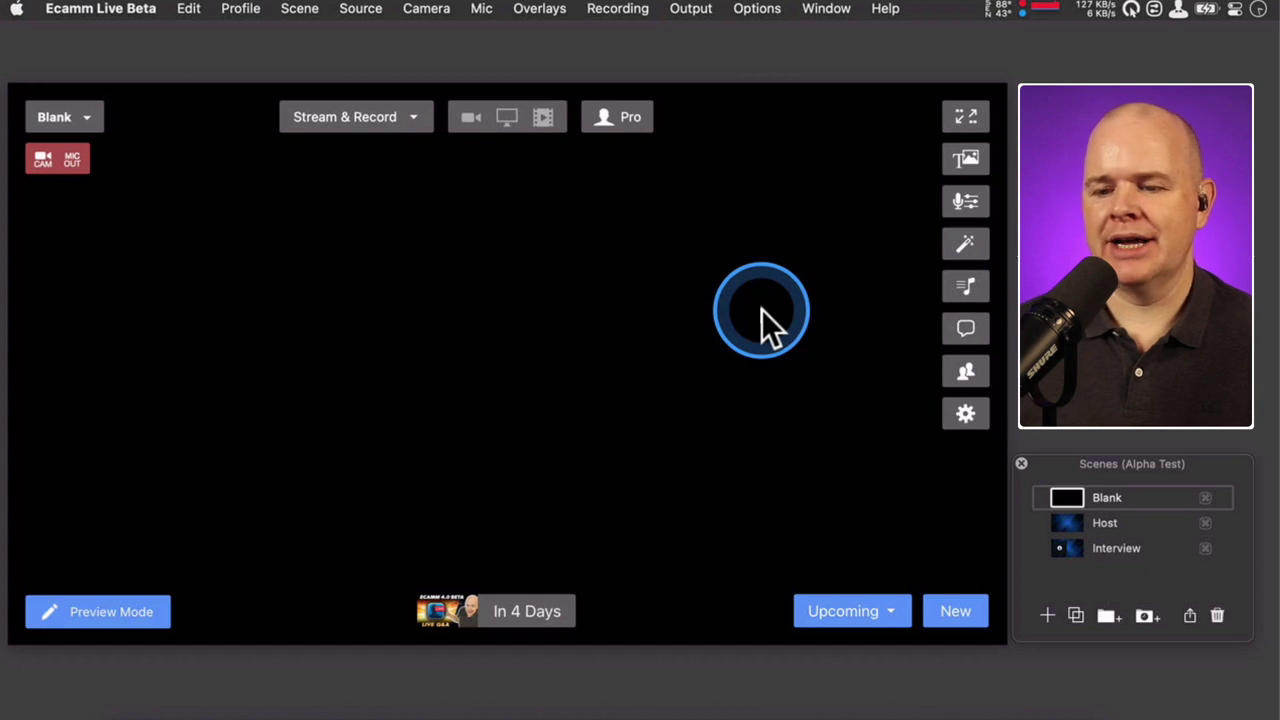
- Switch to the Host scene and set its empty camera placeholder's source to Camo Camera
left_click(1068, 522)
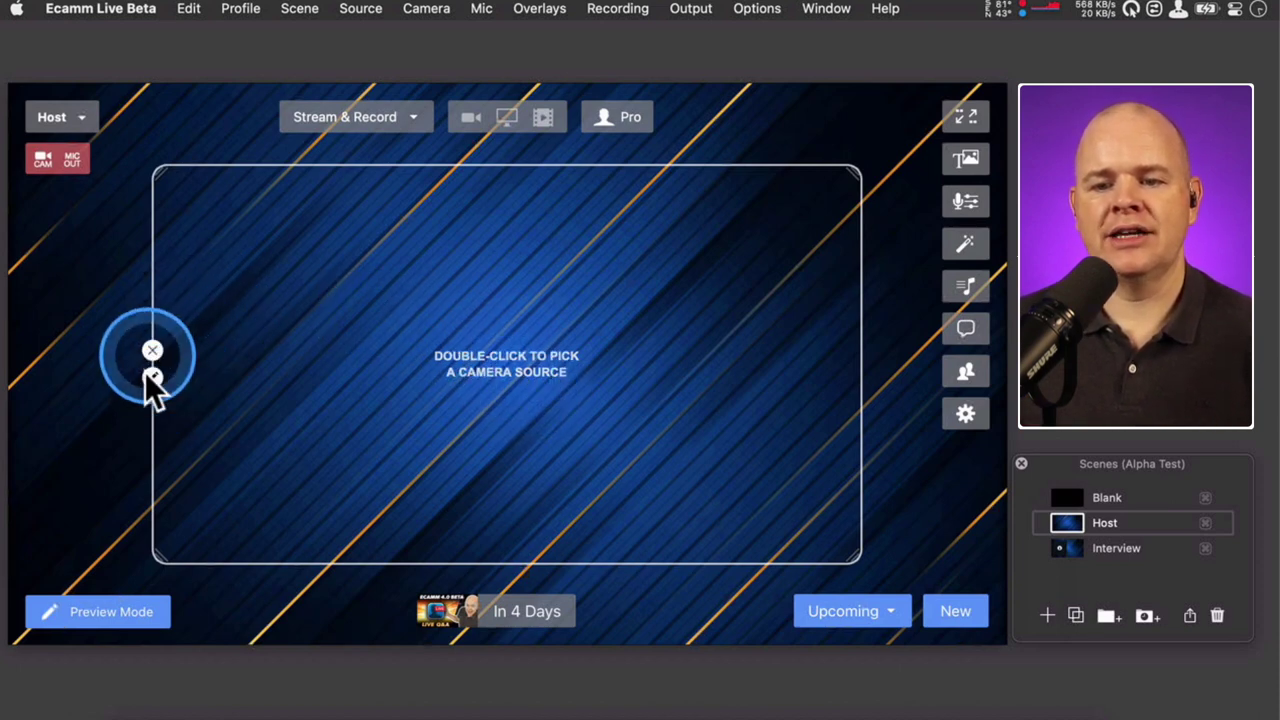
double_click(494, 368)
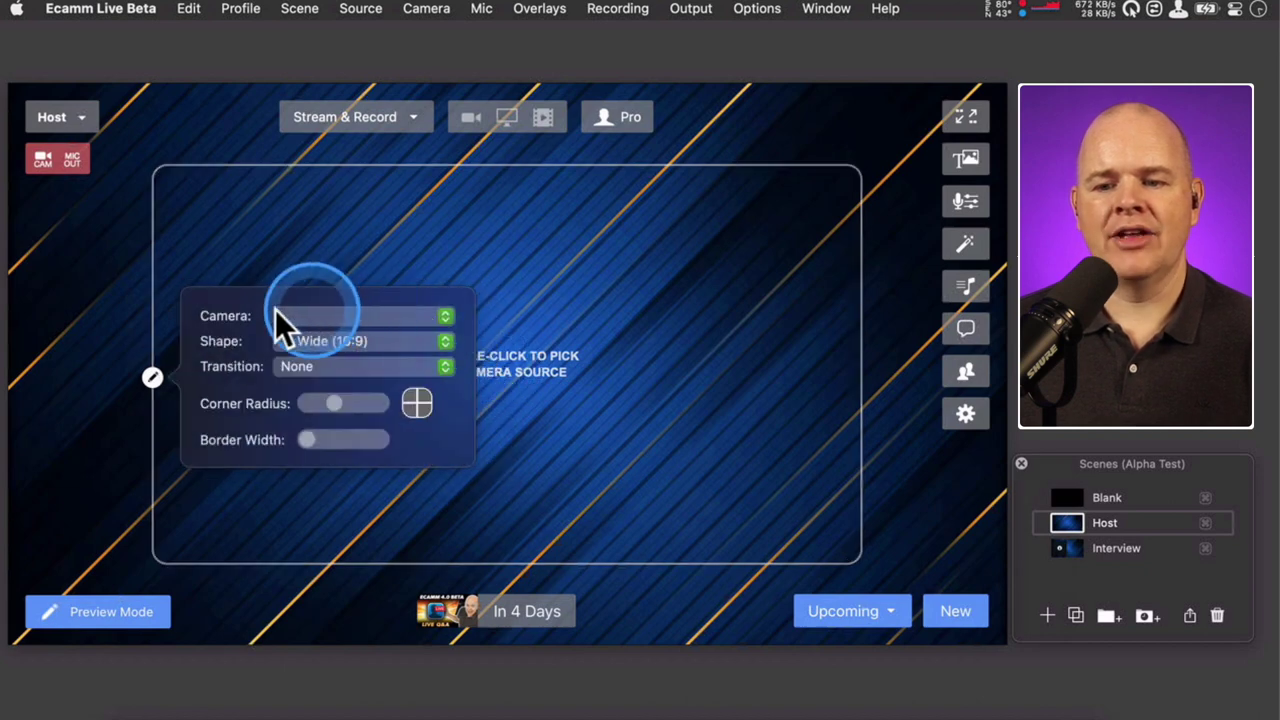
left_click(445, 318)
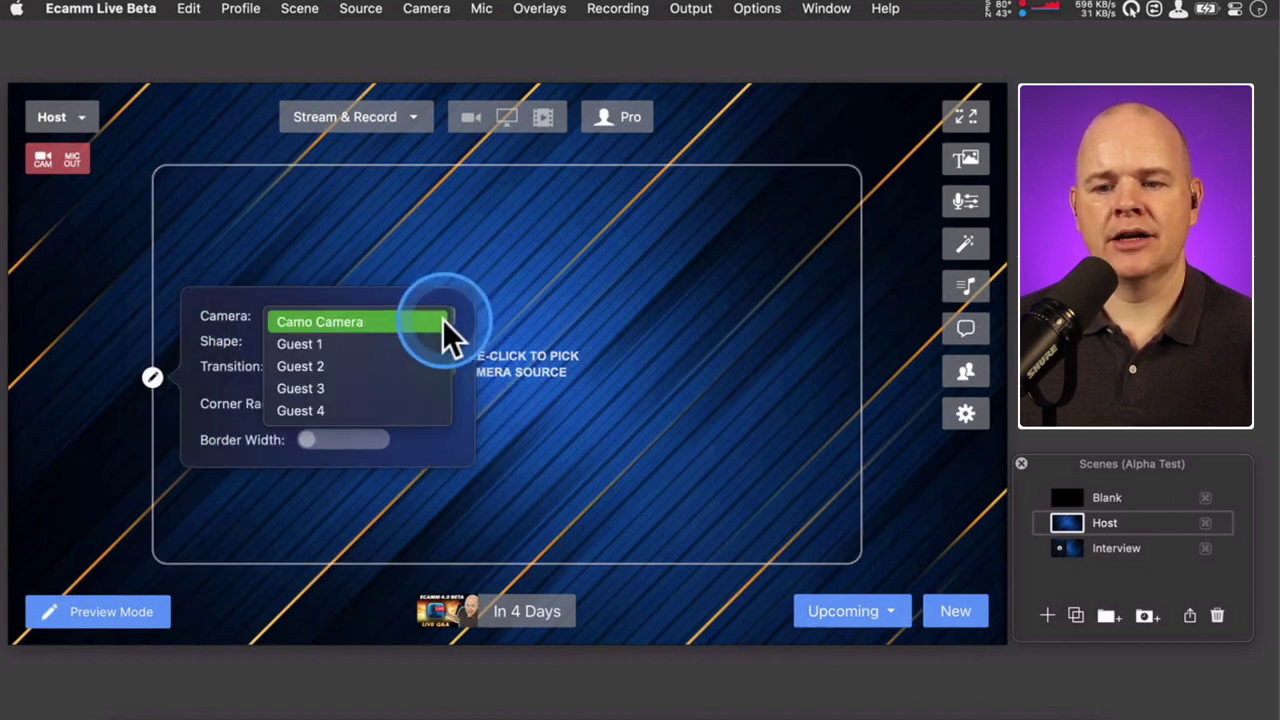
left_click(395, 328)
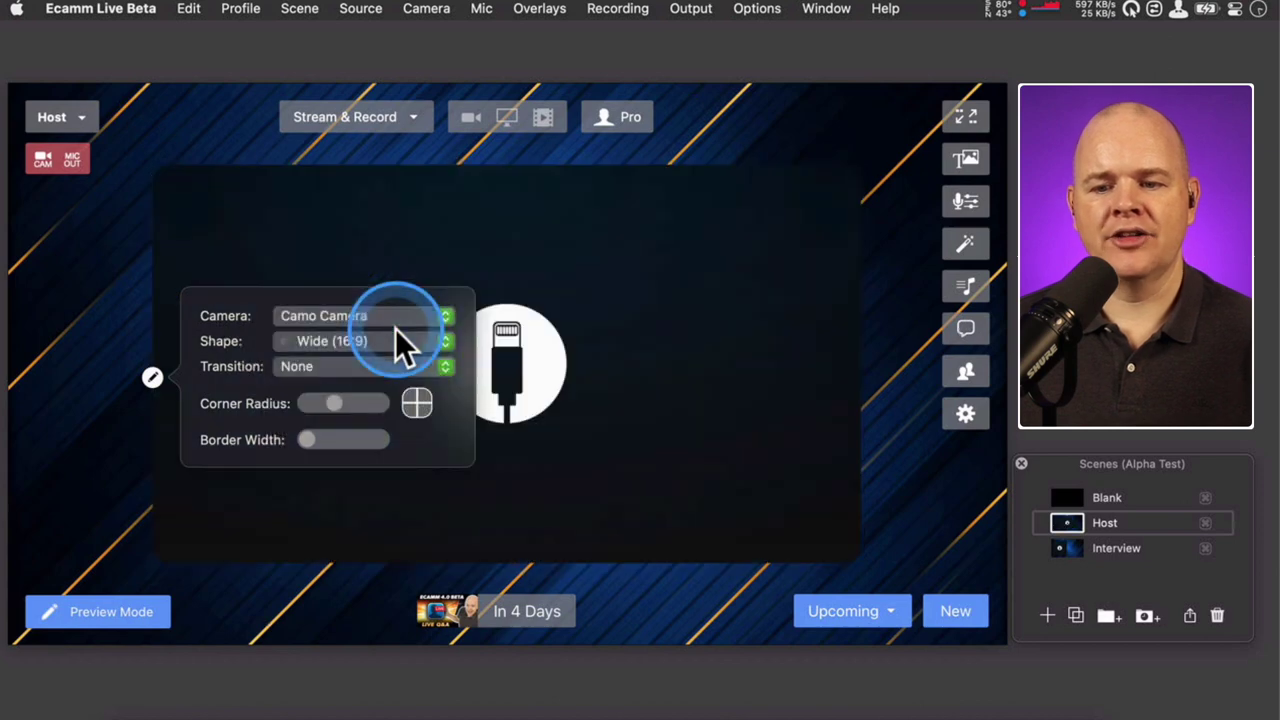
left_click(623, 330)
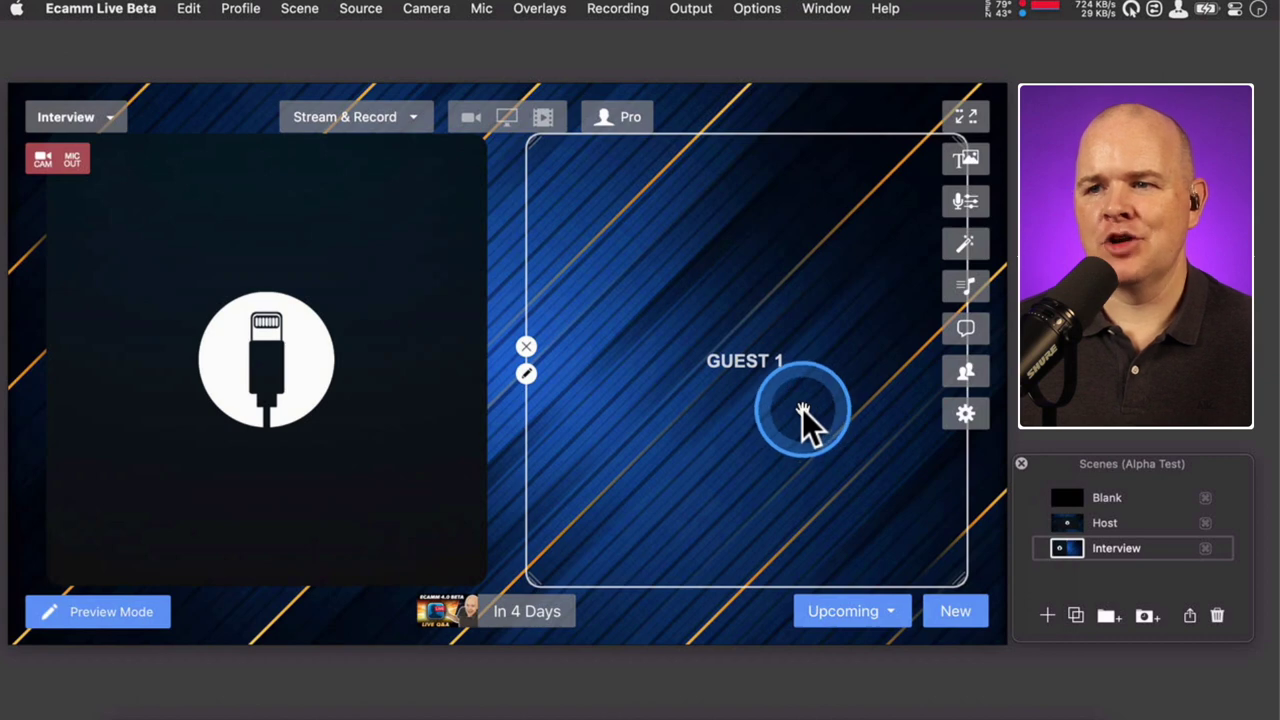
- Change the camera source of the Interview scene's guest placeholder to Guest 2
left_click(527, 375)
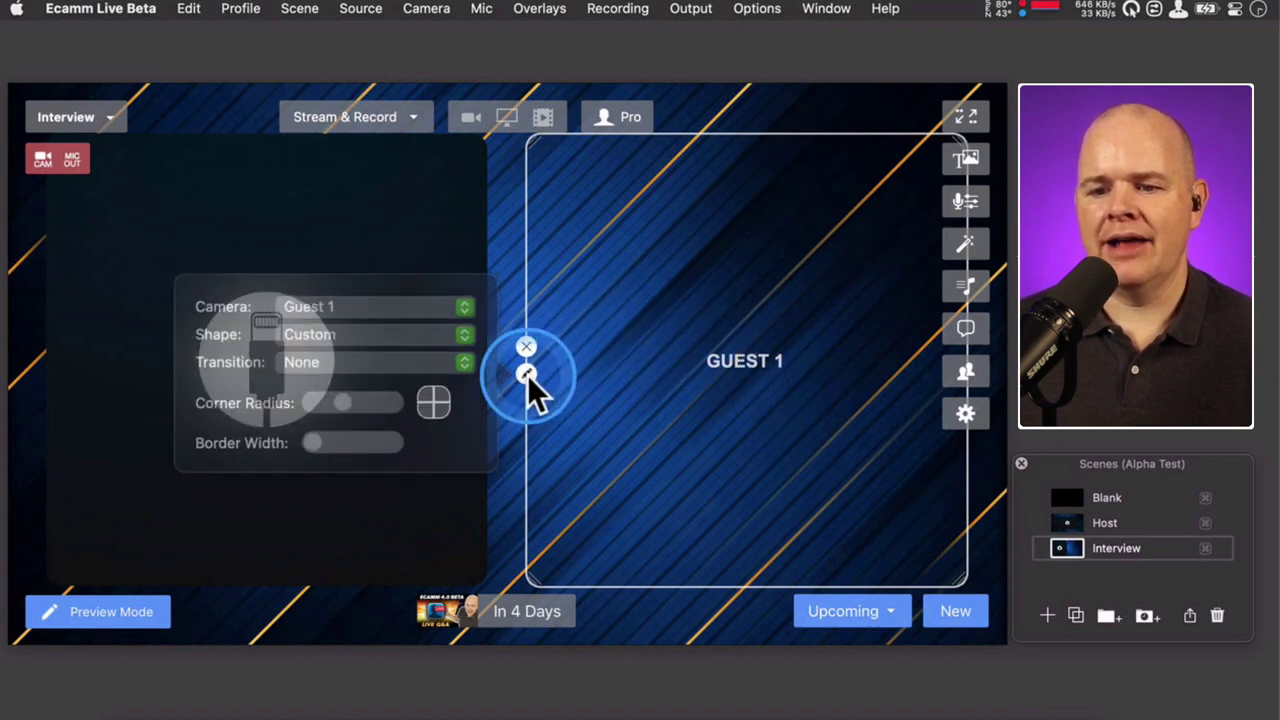
left_click(467, 312)
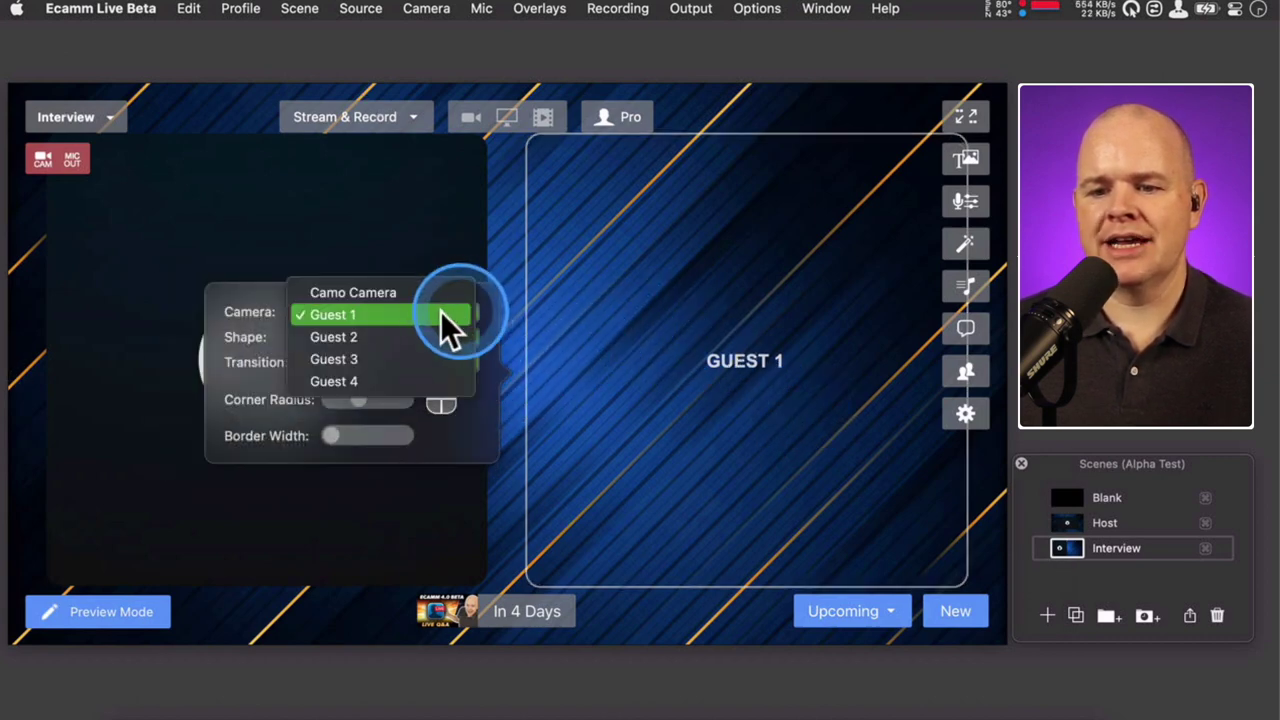
left_click(394, 336)
left_click(619, 308)
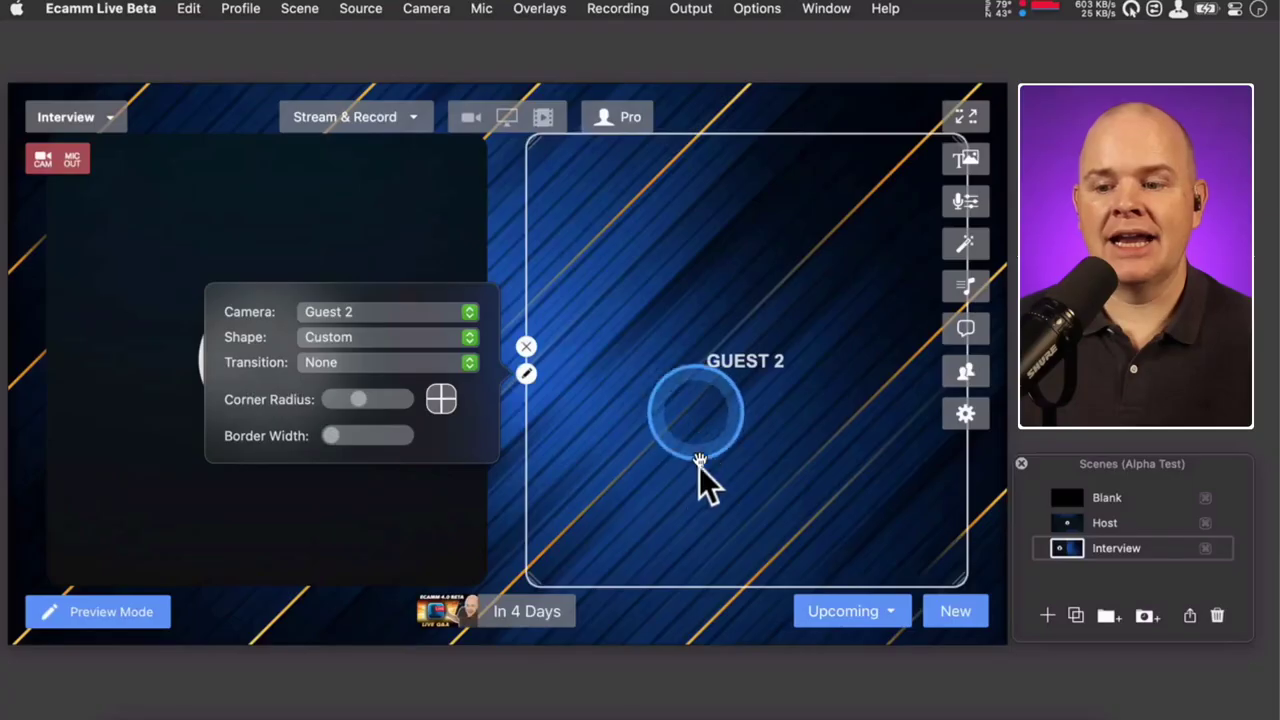
left_click_drag(706, 480, 772, 444)
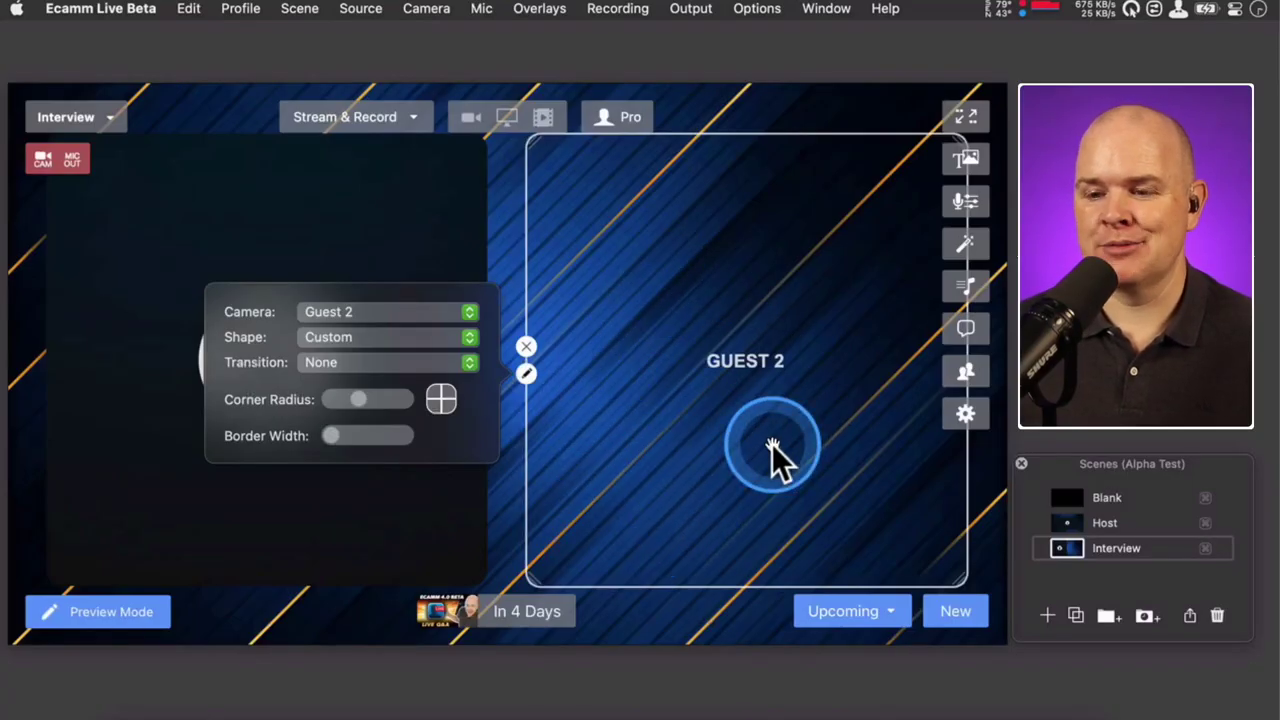
left_click_drag(772, 444, 567, 383)
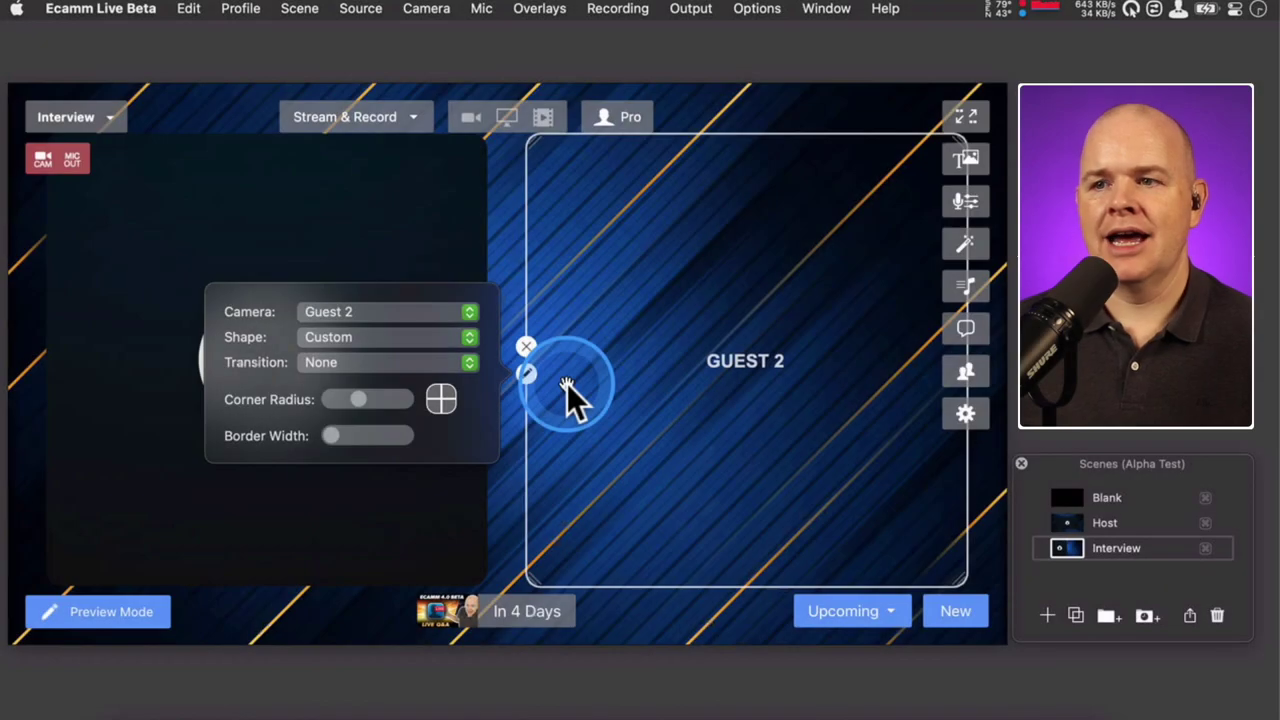
left_click_drag(567, 383, 520, 275)
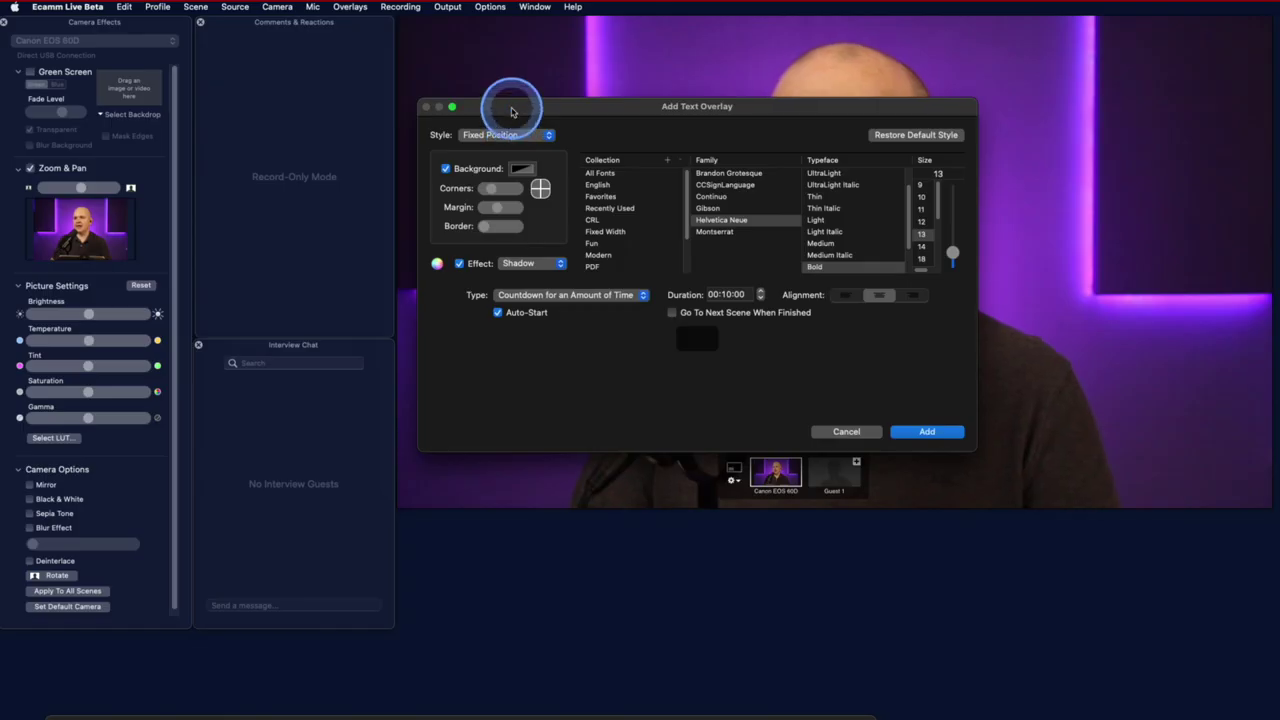
- Try the Countdown to a Time Every Day type for the new countdown overlay, and switch it to Countdown to a Date/Time
left_click_drag(510, 108, 485, 313)
mouse_move(423, 109)
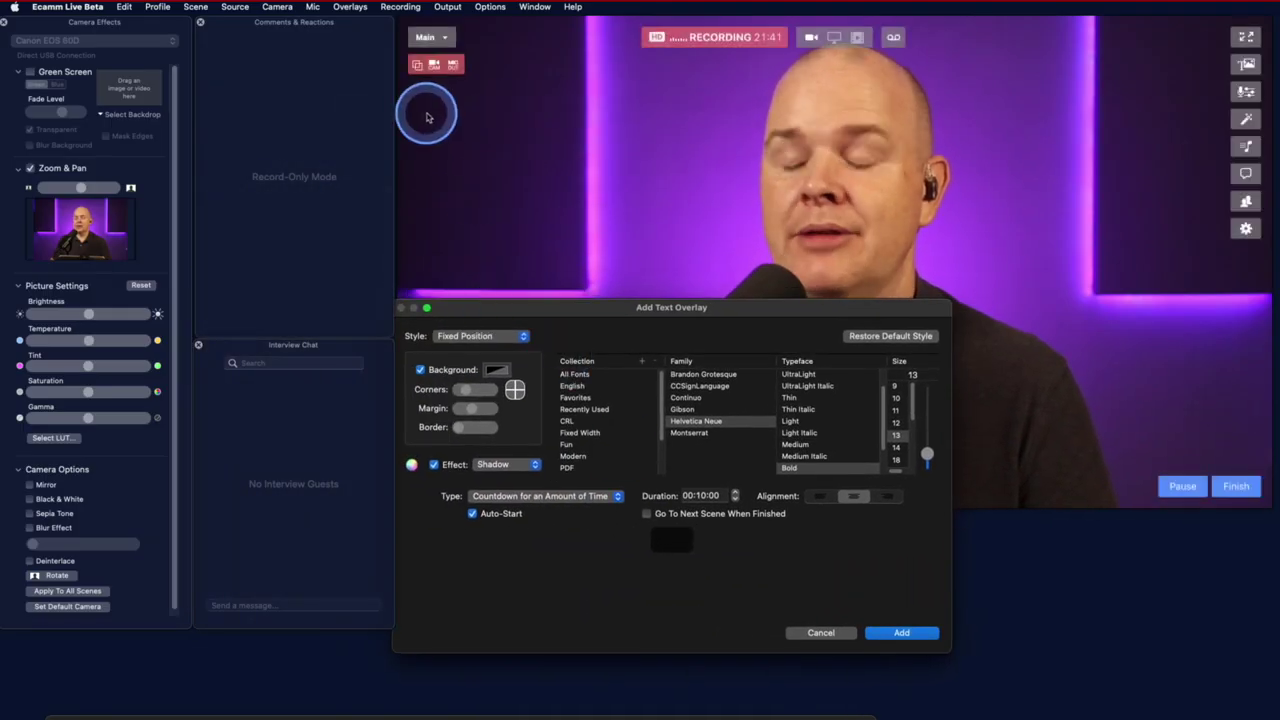
left_click(352, 8)
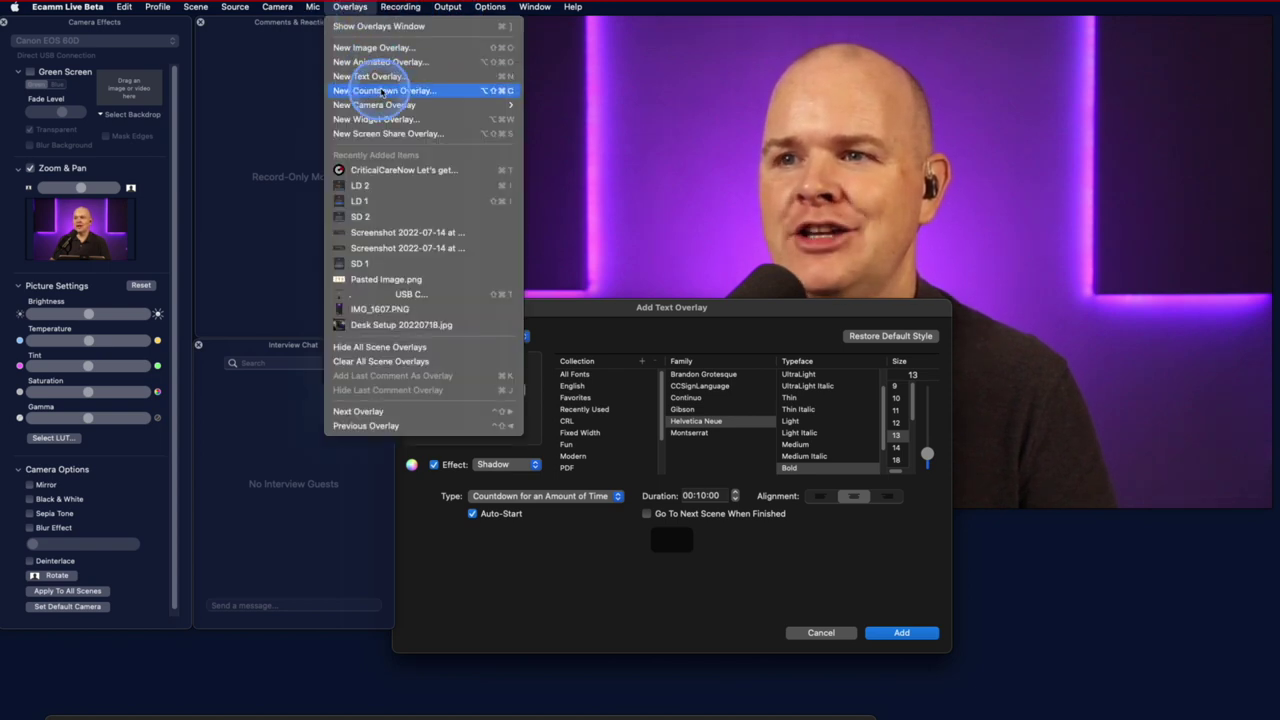
left_click(603, 309)
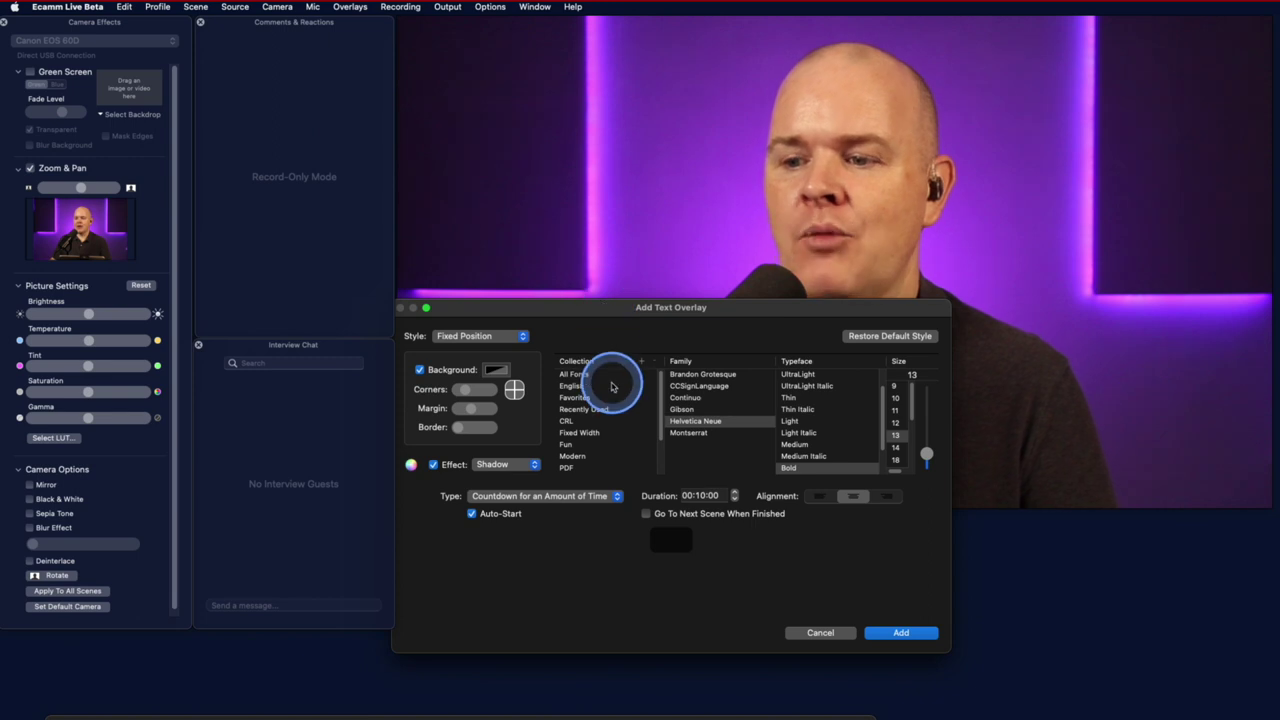
left_click(617, 498)
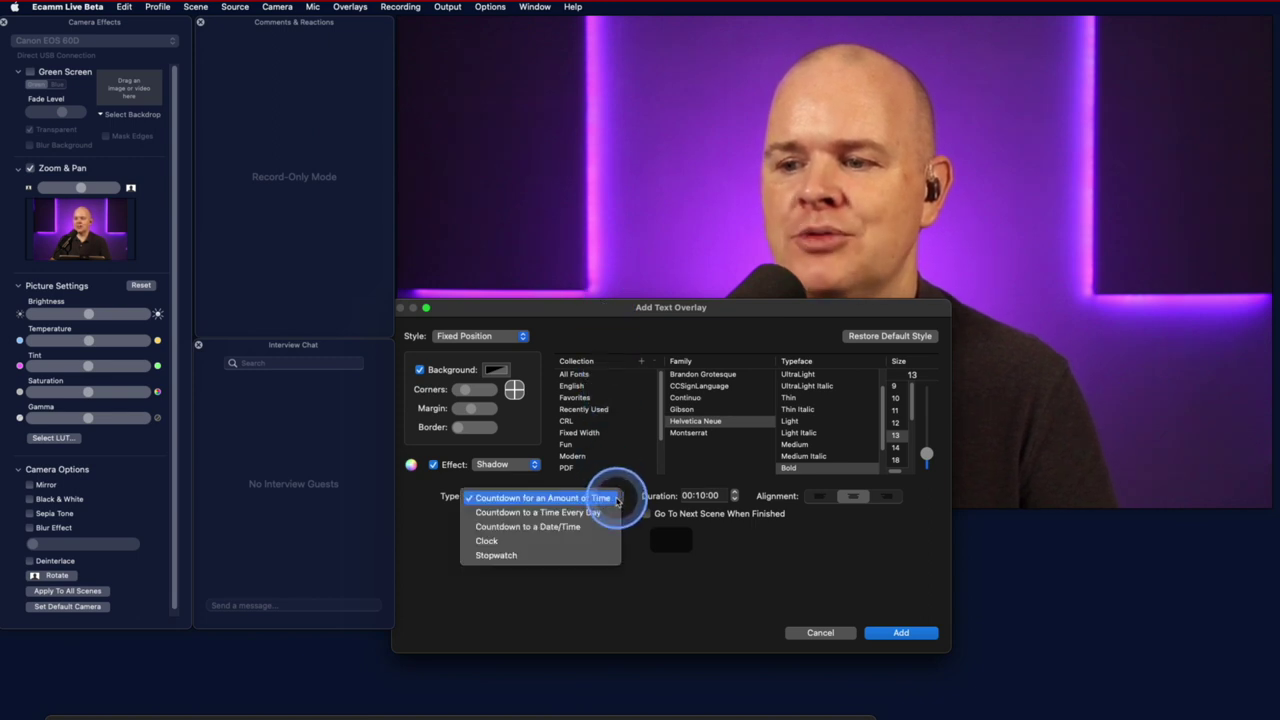
left_click(565, 515)
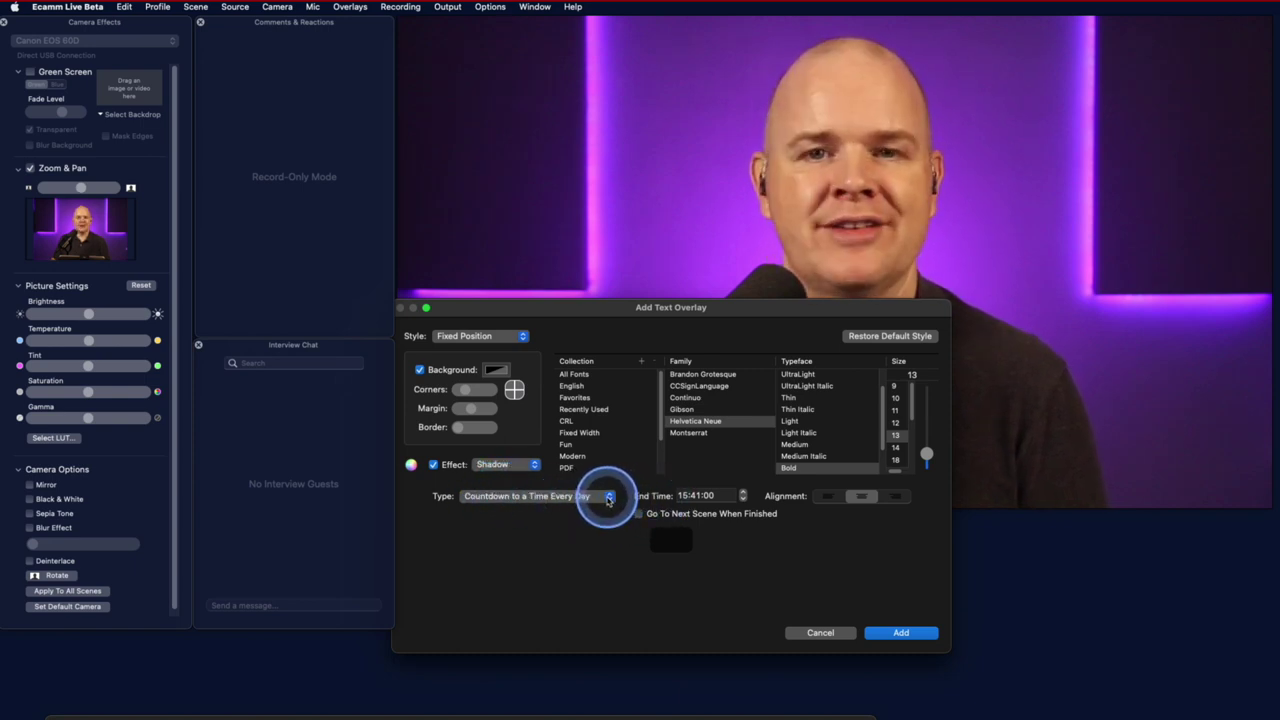
left_click(608, 497)
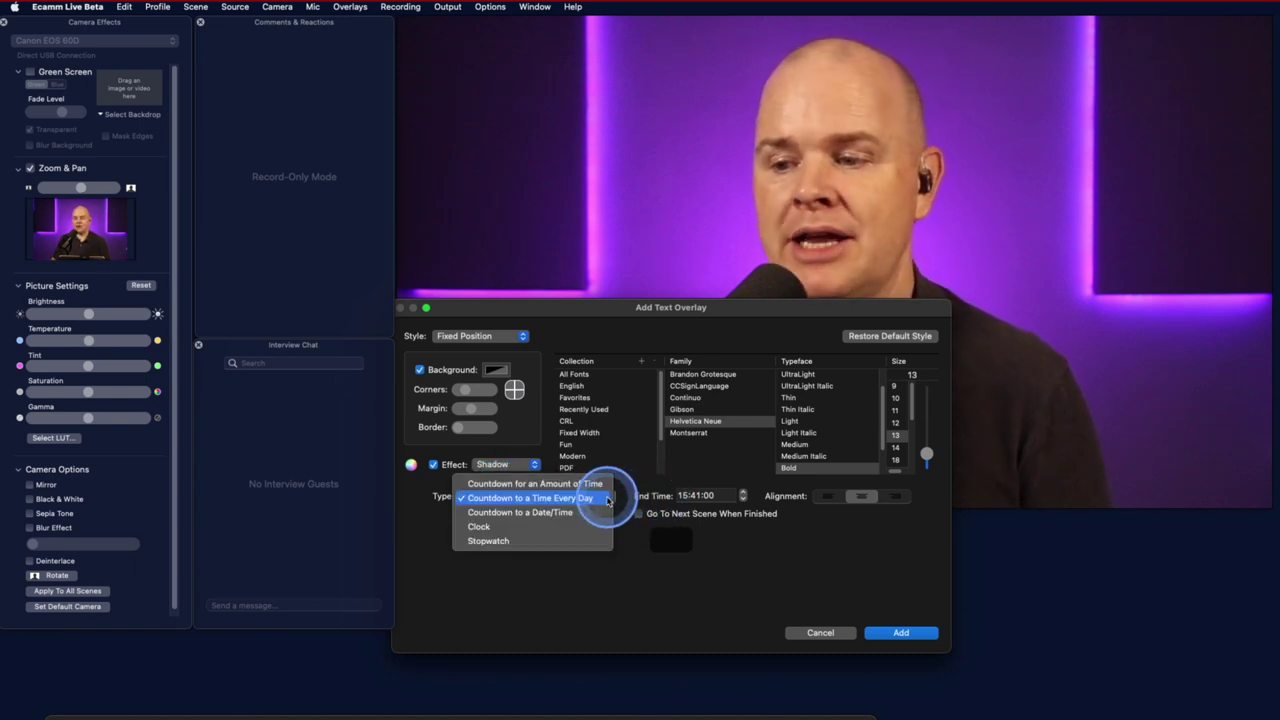
left_click(535, 514)
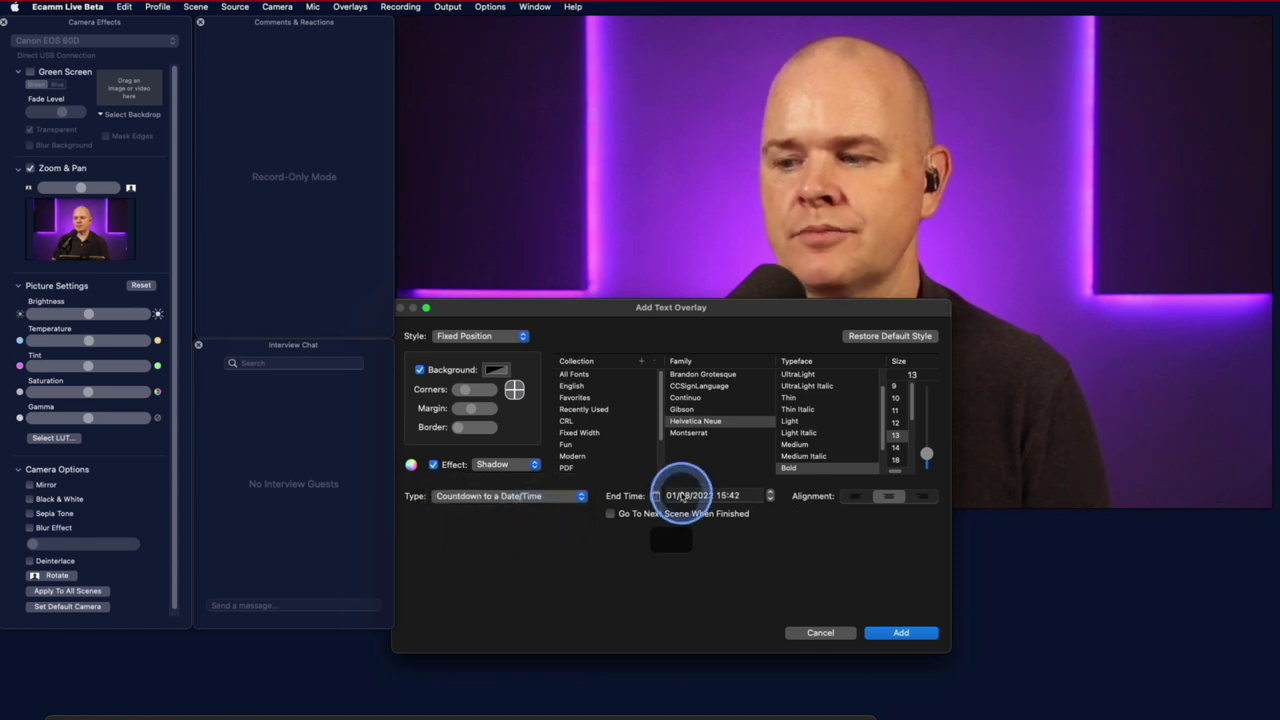
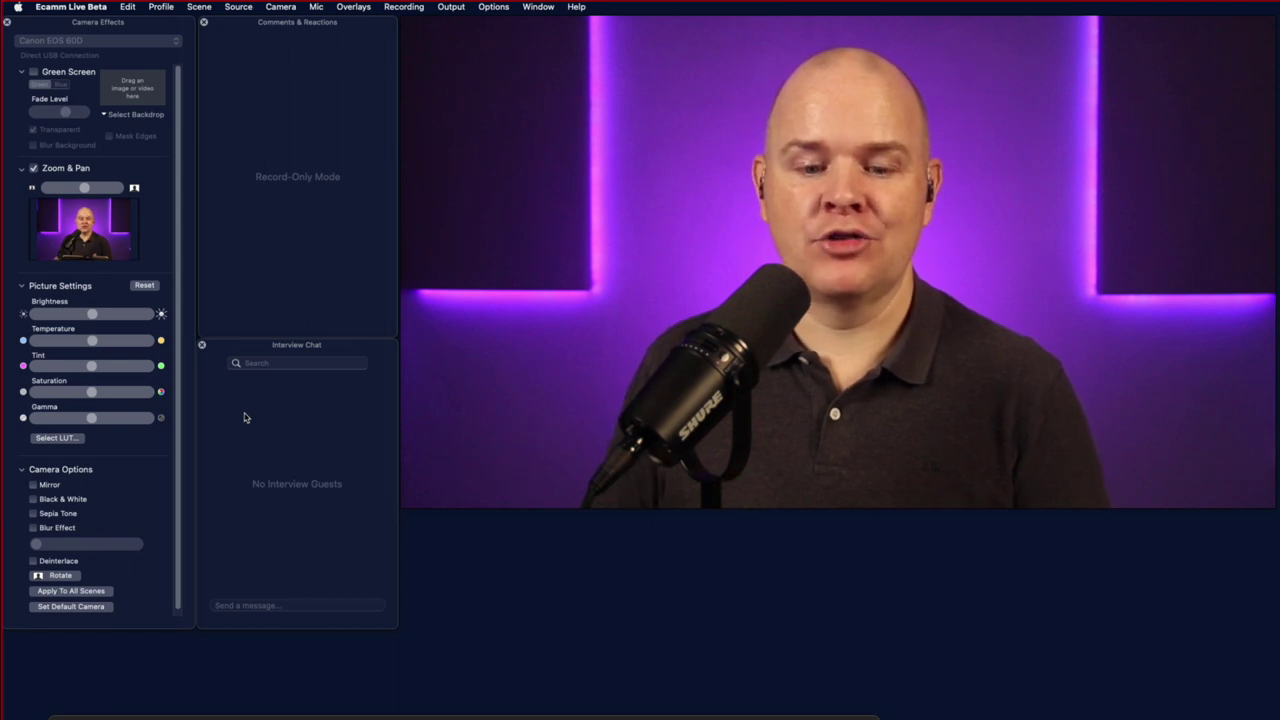
- Turn off Stream so the output mode is Record Only, and start a recording
left_click(244, 417)
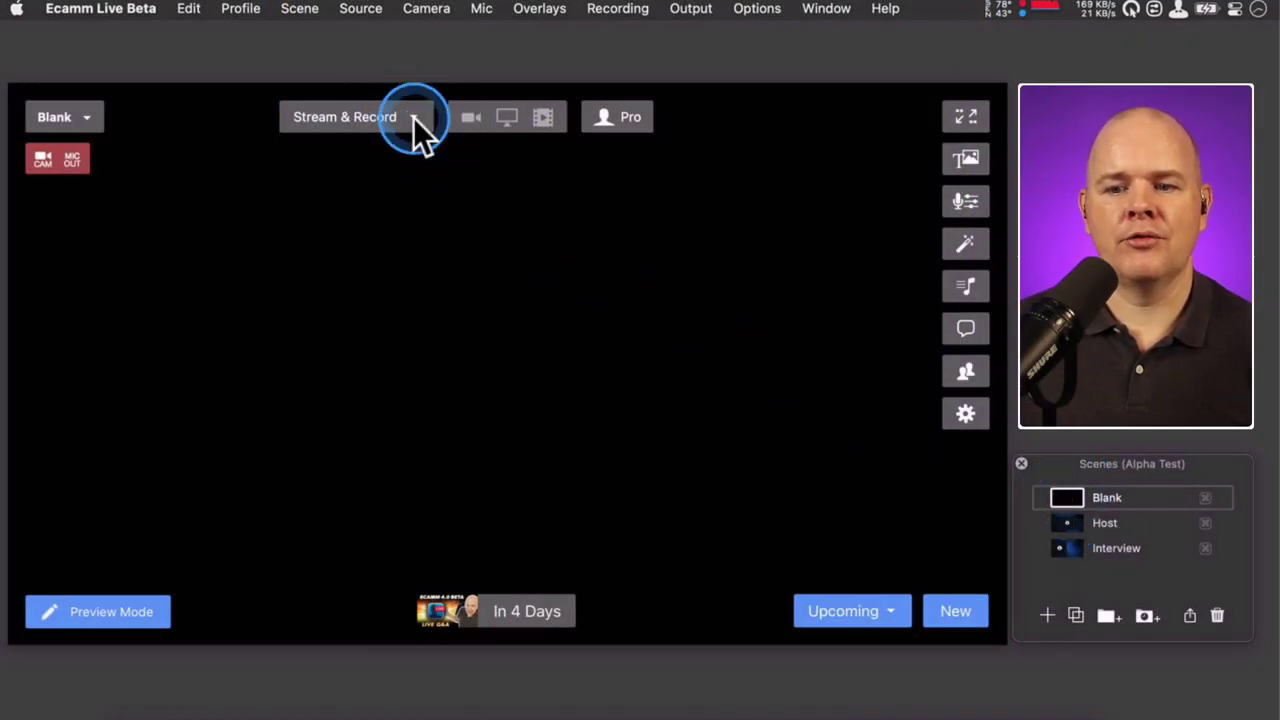
left_click(413, 117)
left_click(314, 166)
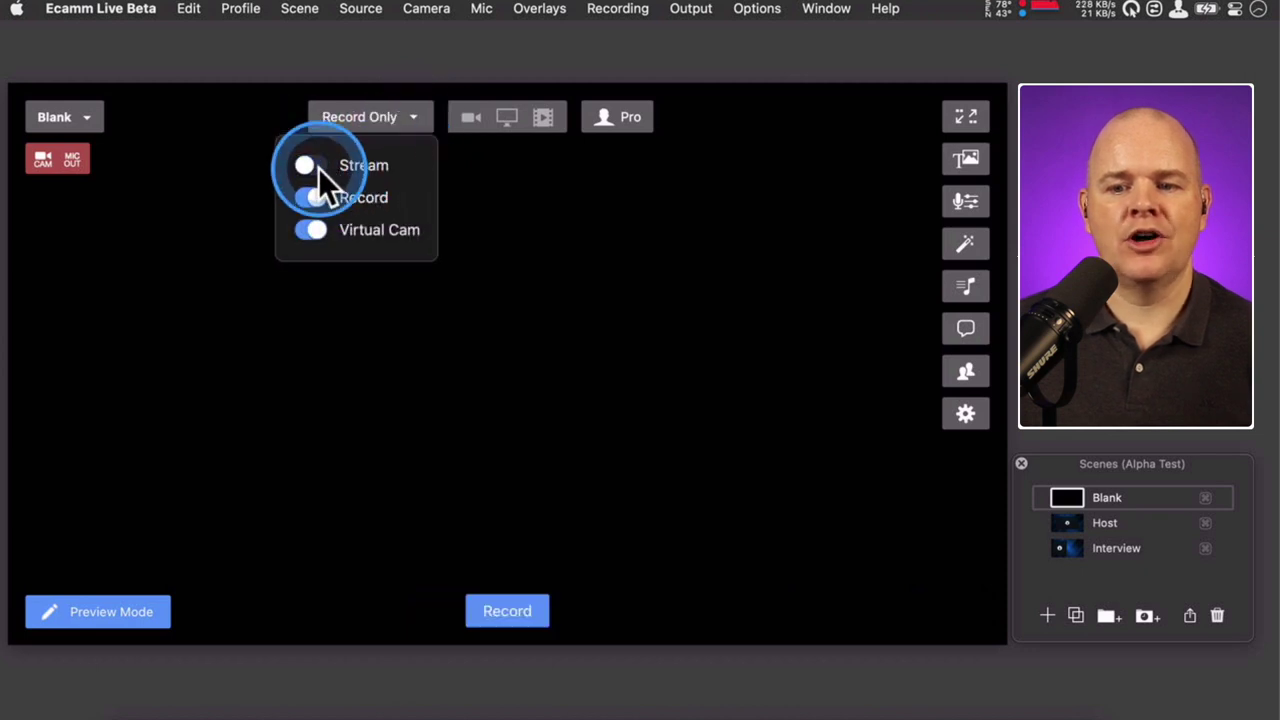
left_click(752, 454)
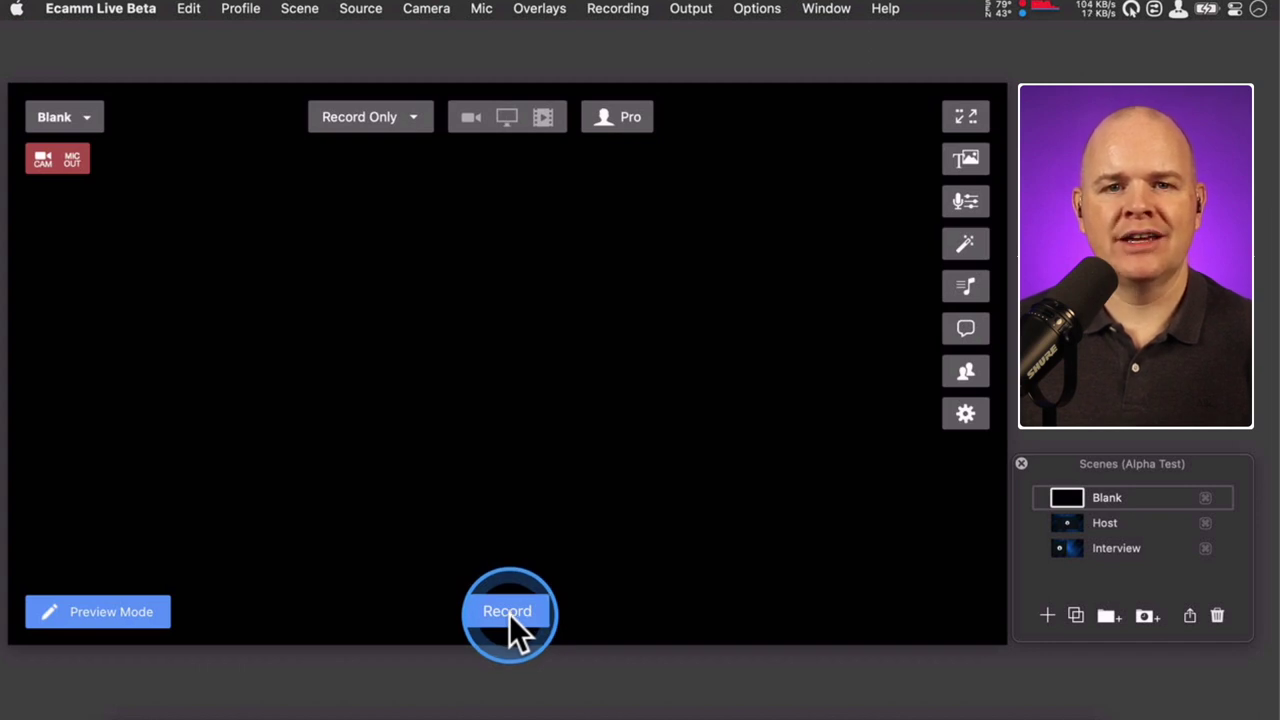
left_click(509, 614)
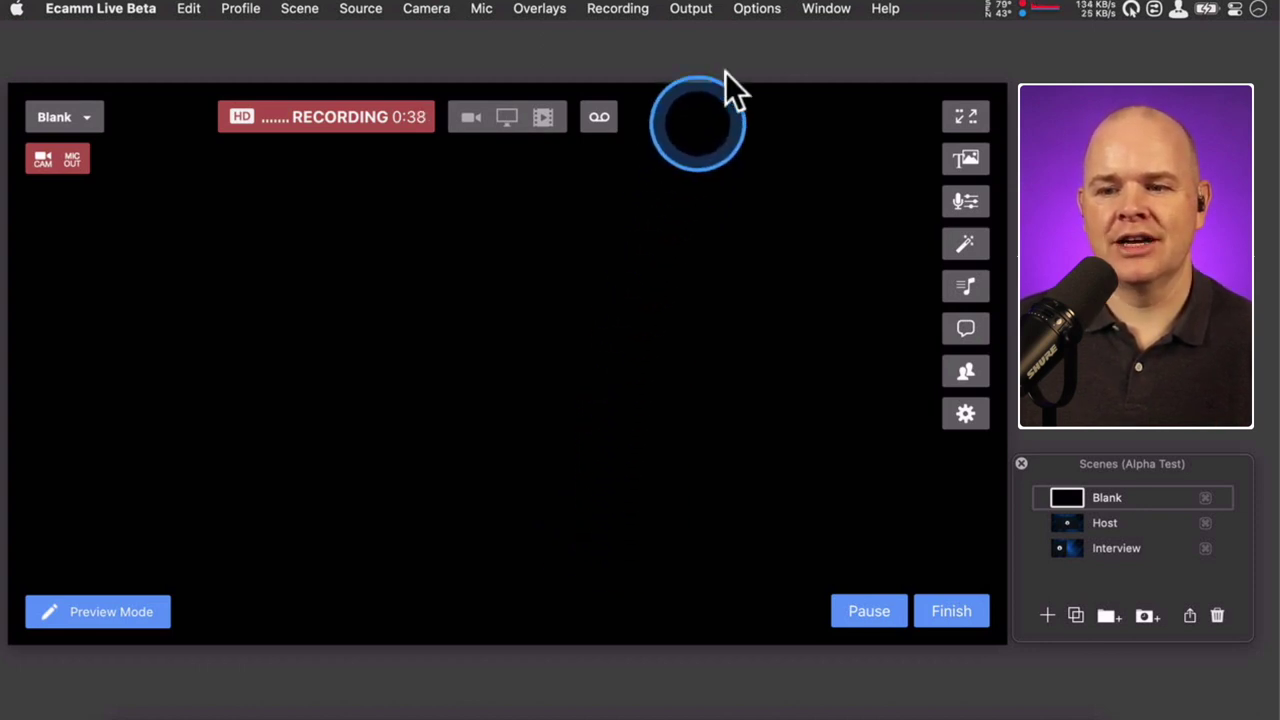
- Add plain markers without any text to the running recording
left_click(691, 12)
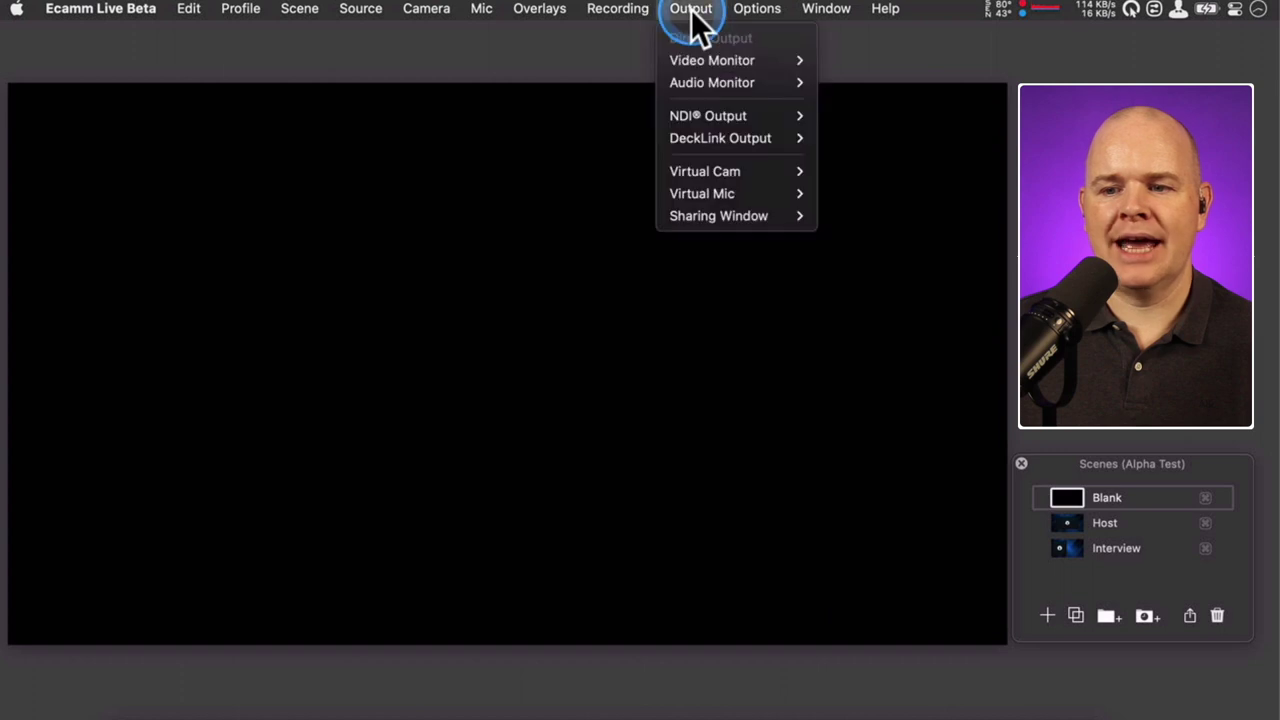
mouse_move(645, 10)
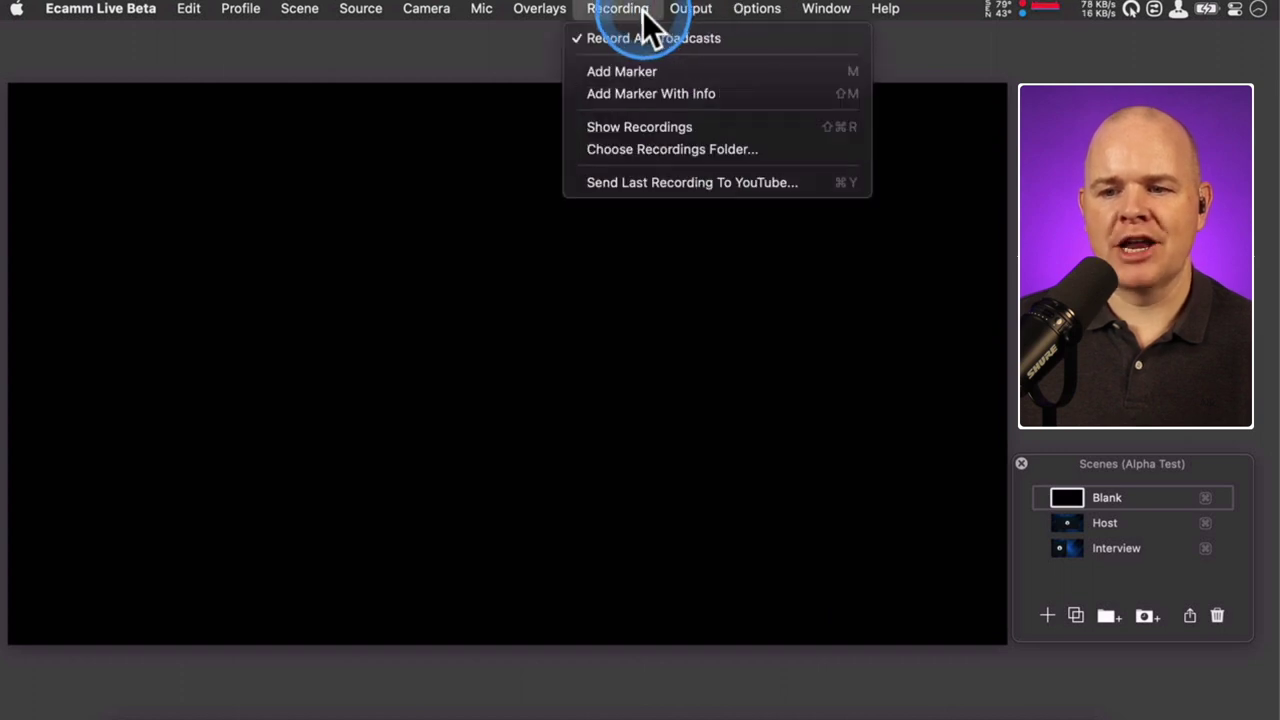
left_click(622, 72)
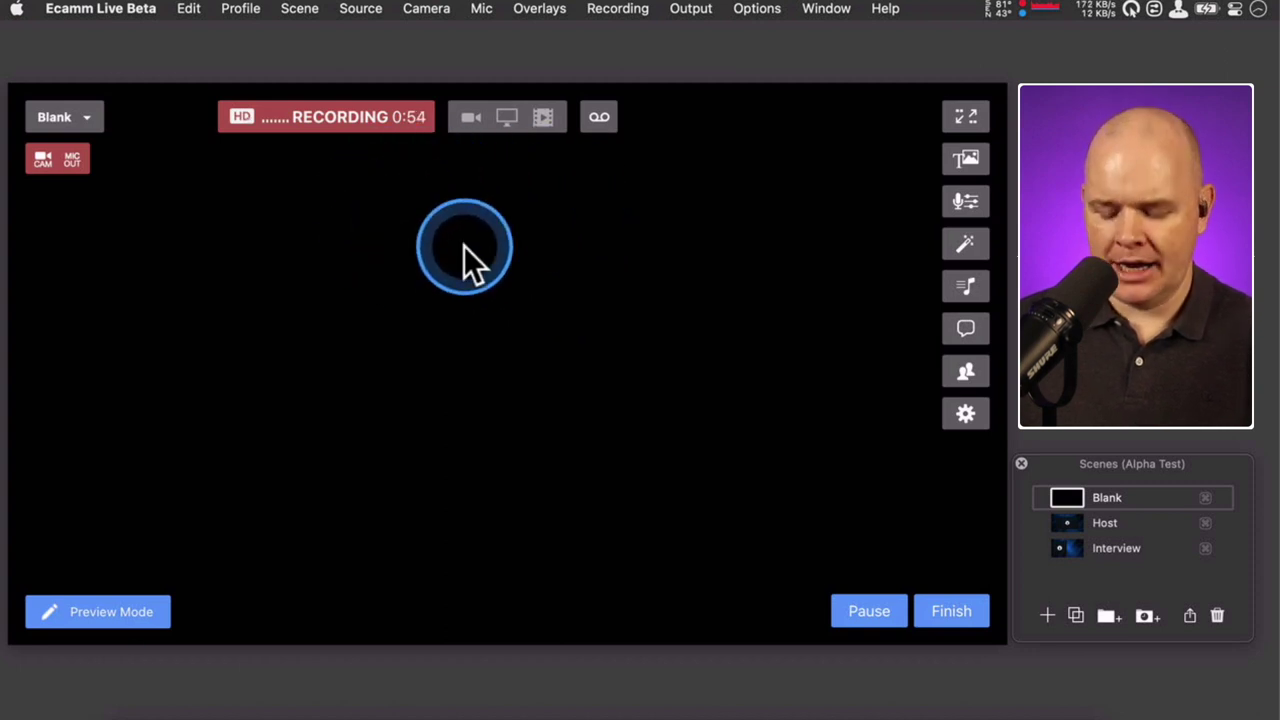
key("super+shift+m")
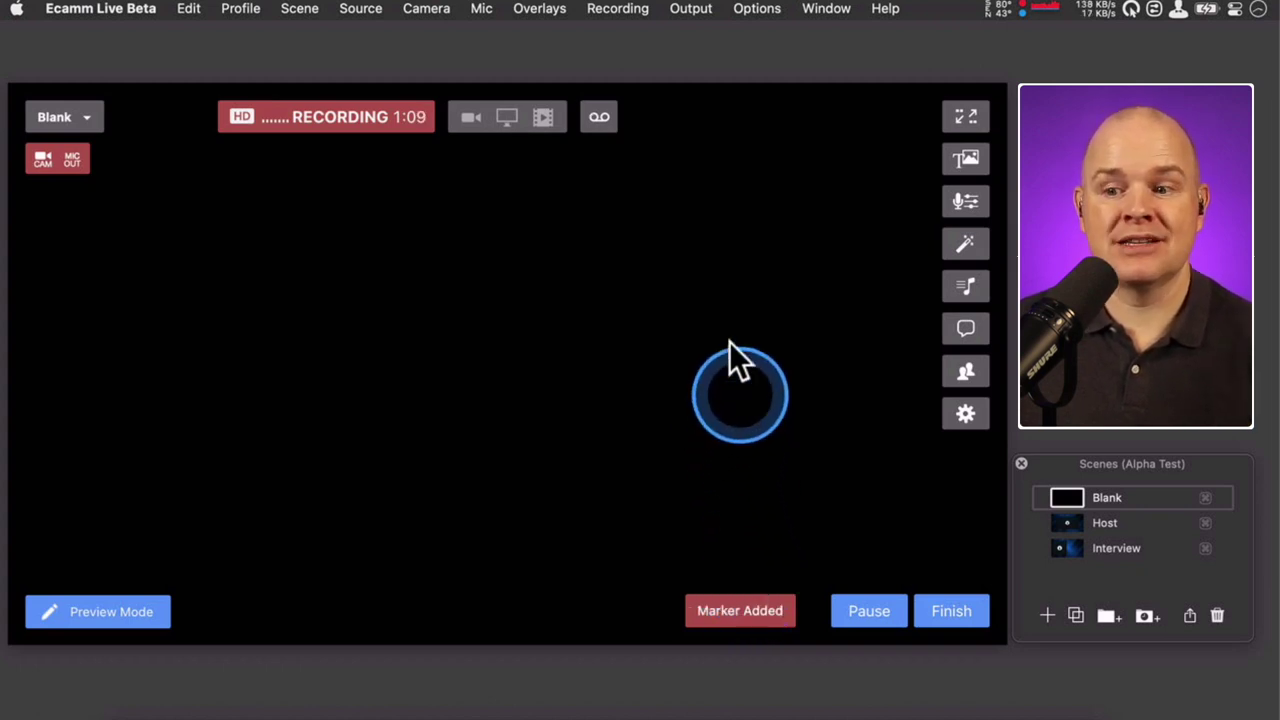
- Add a marker with info to the running recording, labelled "Section 1"
left_click(624, 9)
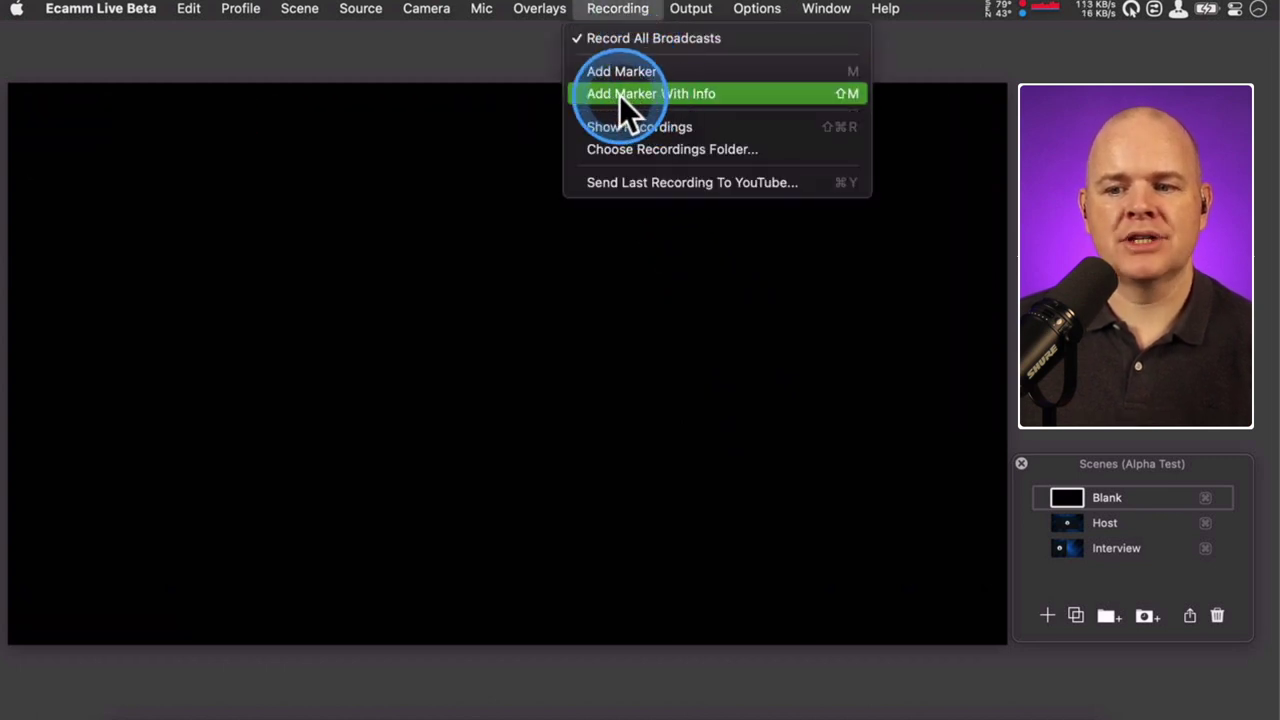
left_click(693, 97)
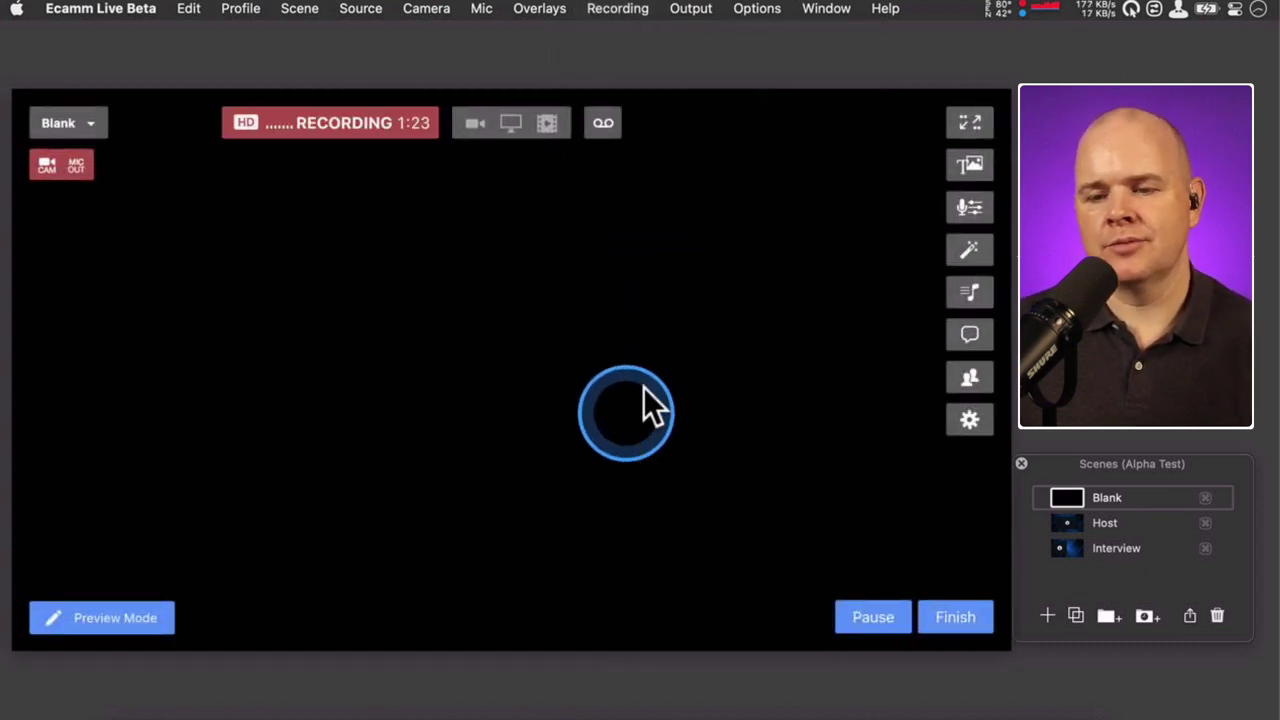
left_click(637, 10)
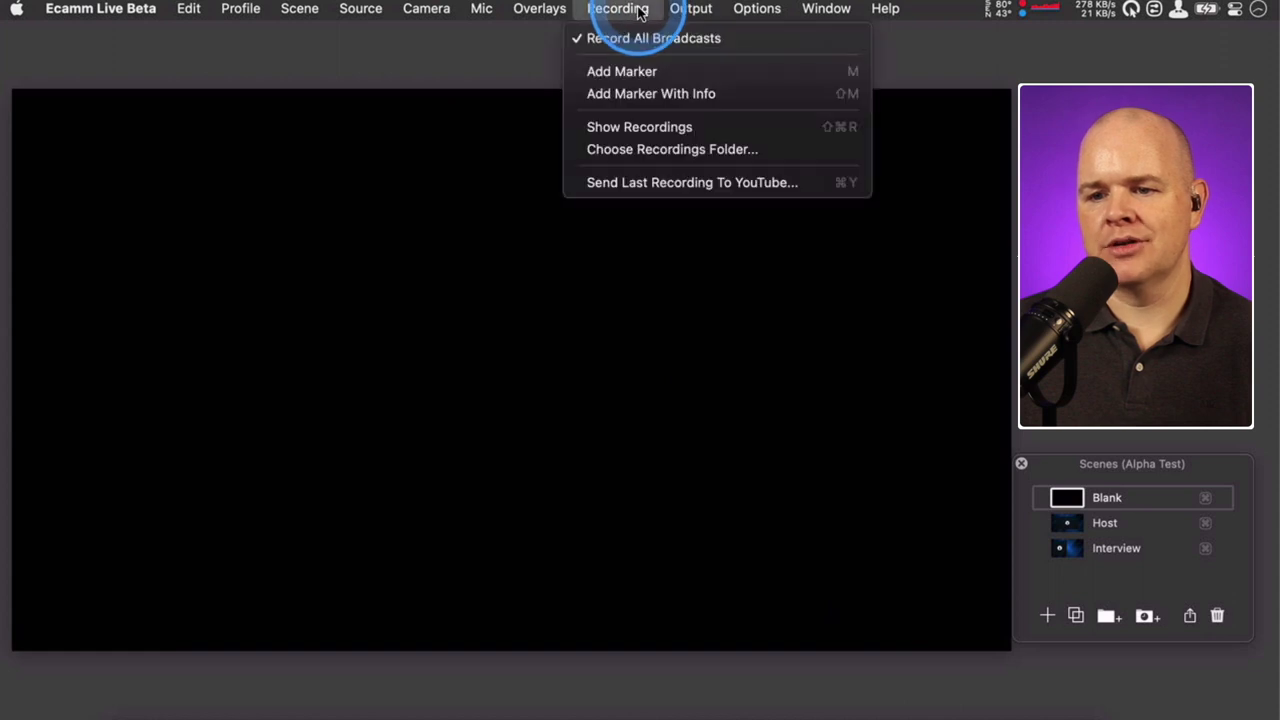
left_click(690, 10)
left_click(632, 10)
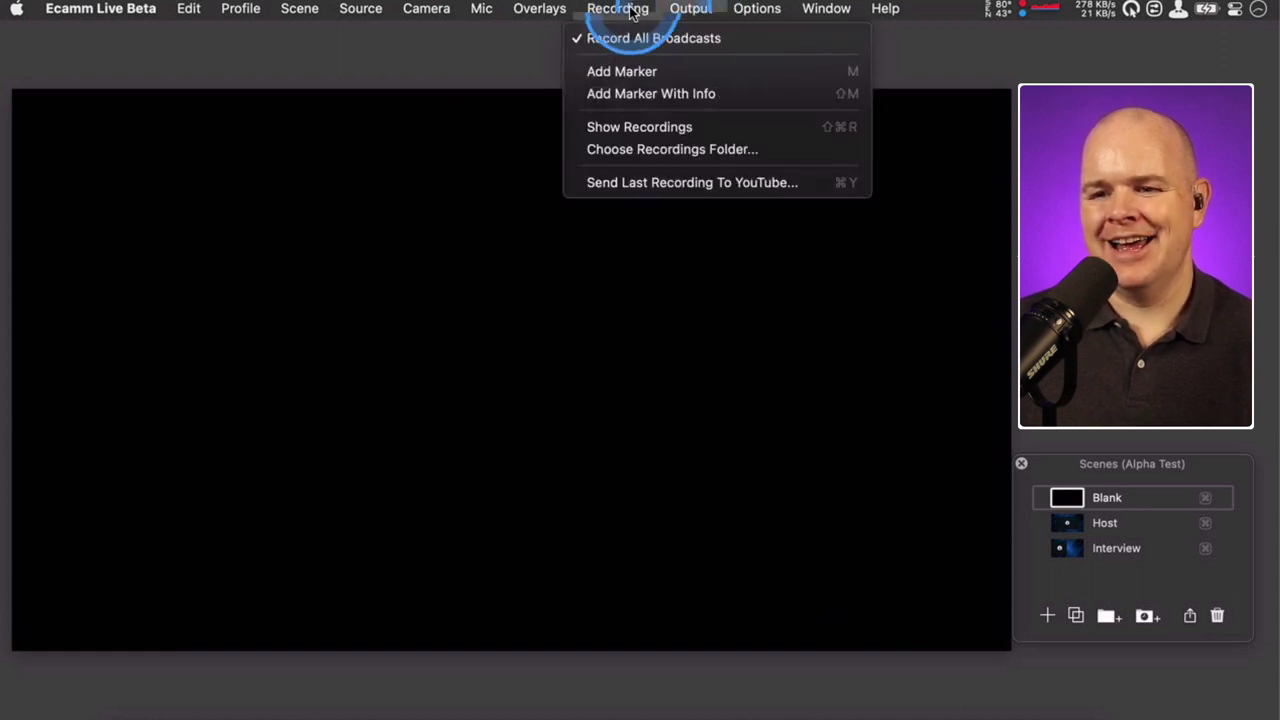
left_click(634, 93)
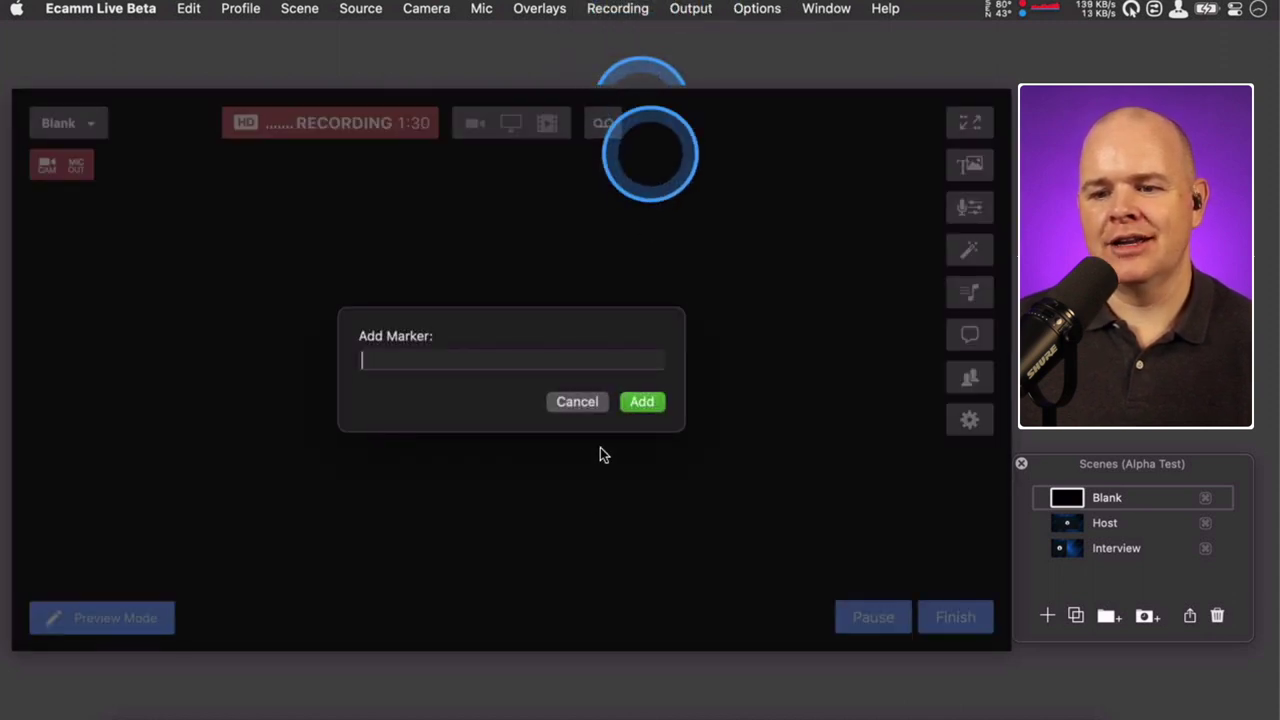
left_click(588, 490)
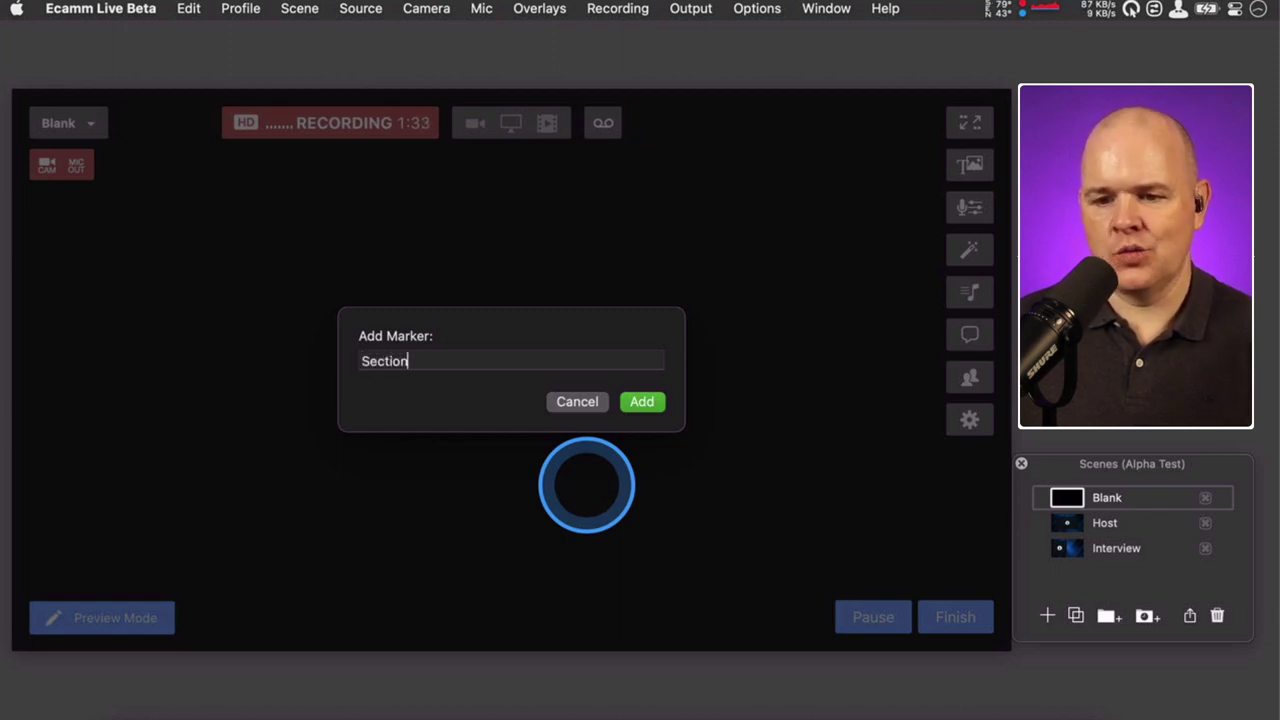
key("Return")
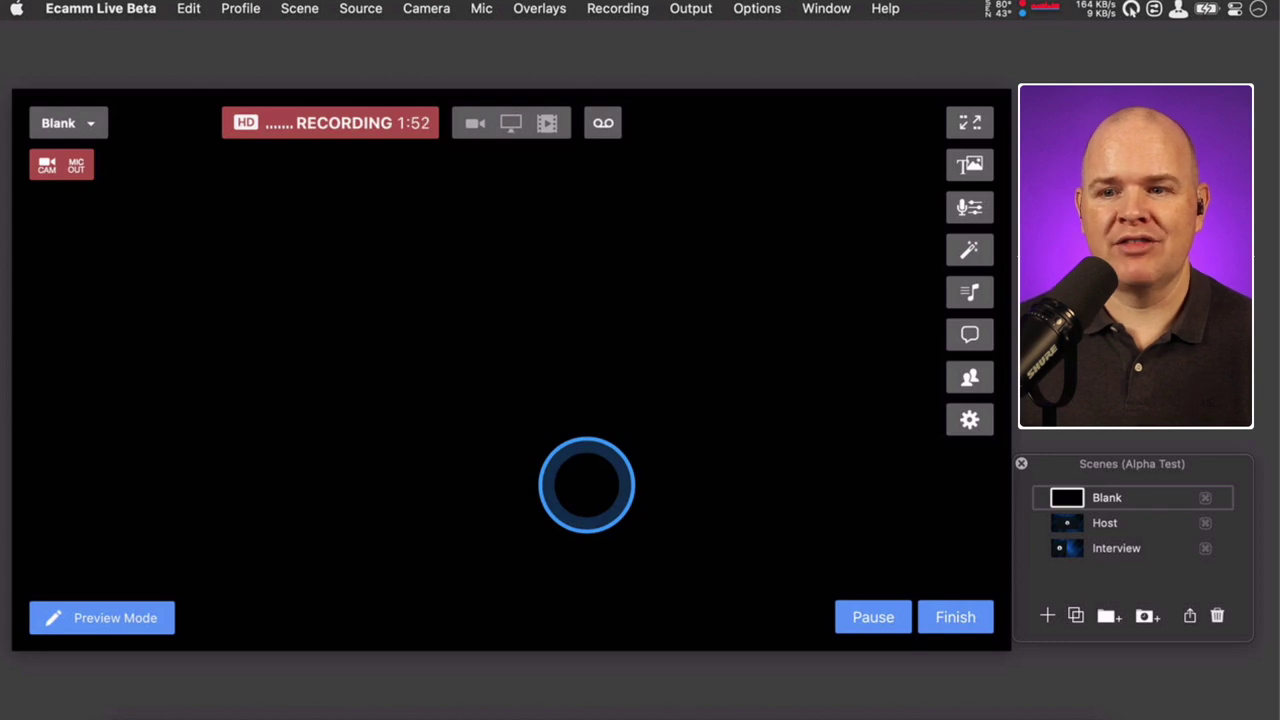
- Add another marker with info to the recording, labelled "Section 2"
left_click(617, 9)
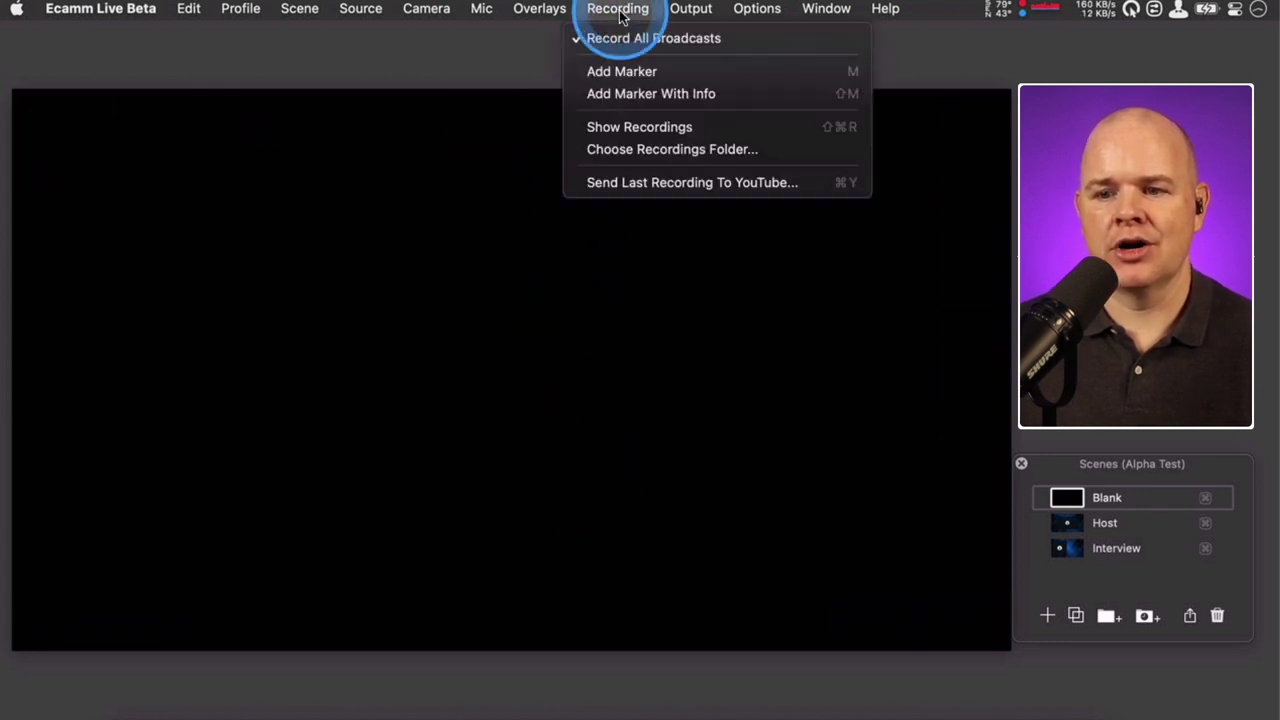
left_click(624, 97)
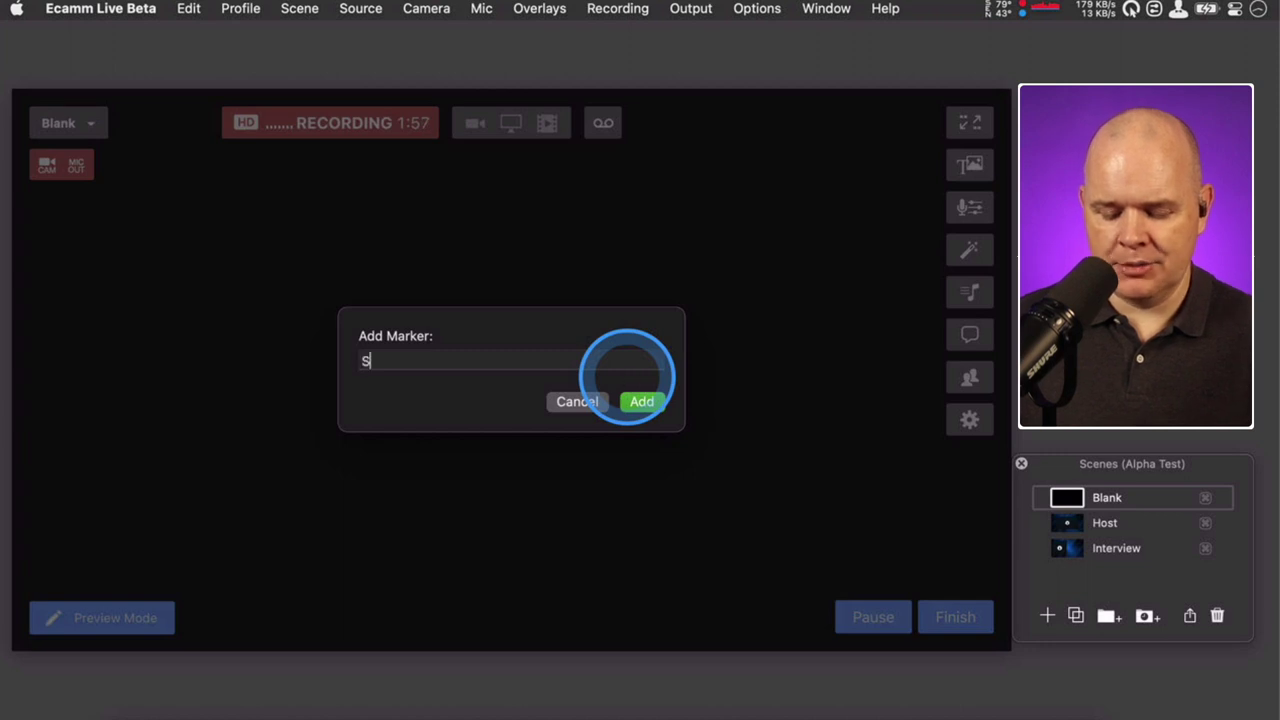
key("Return")
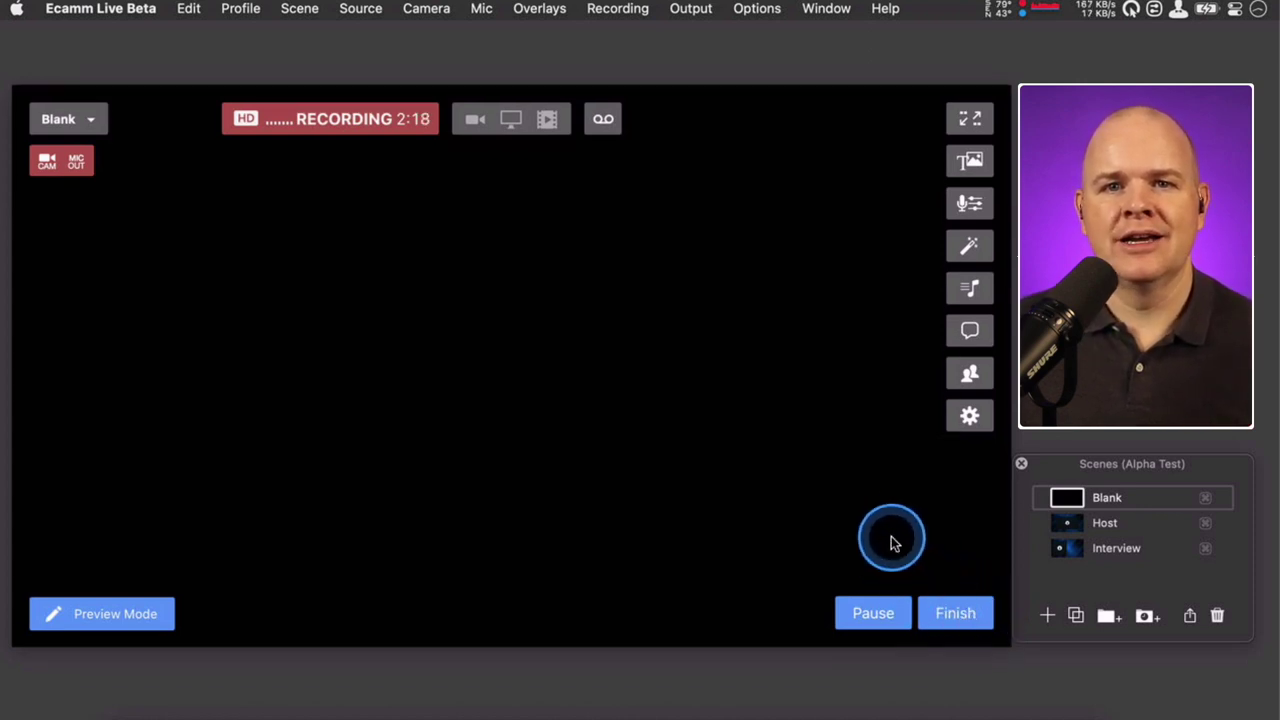
- Finish the recording and close the end-of-recording dialog
left_click(956, 614)
left_click(957, 620)
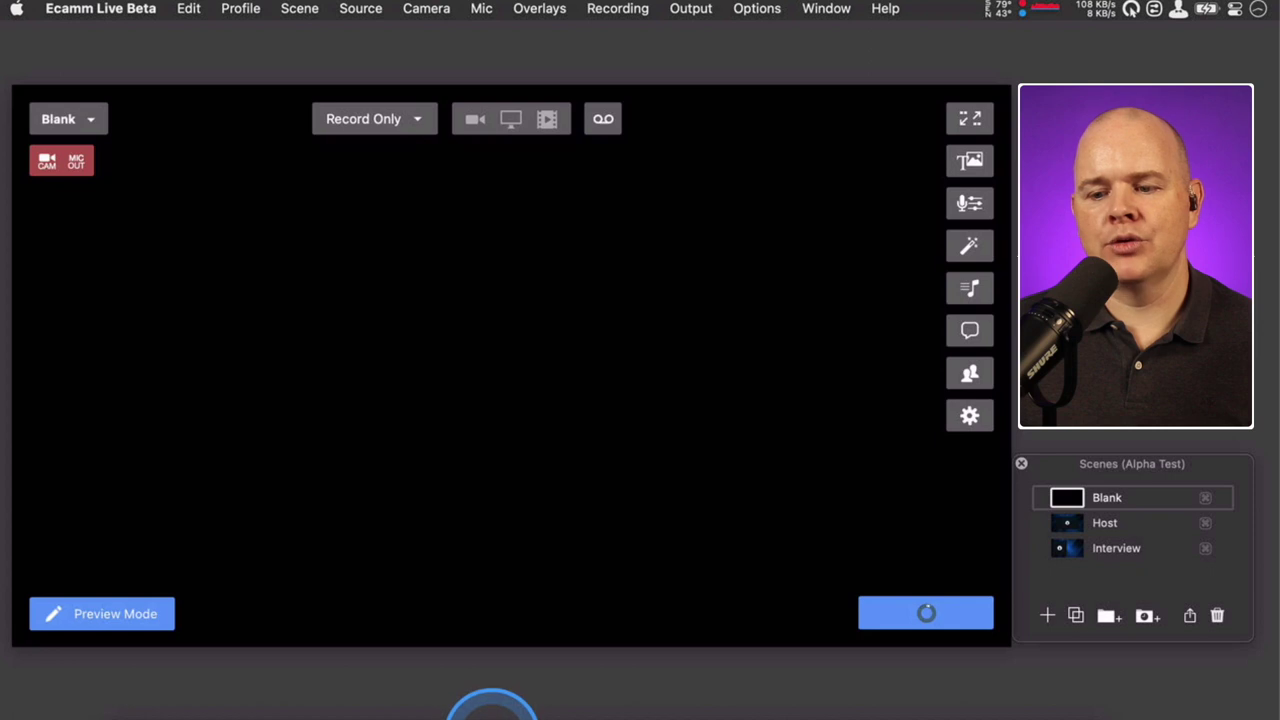
left_click(493, 712)
left_click(528, 666)
left_click(515, 432)
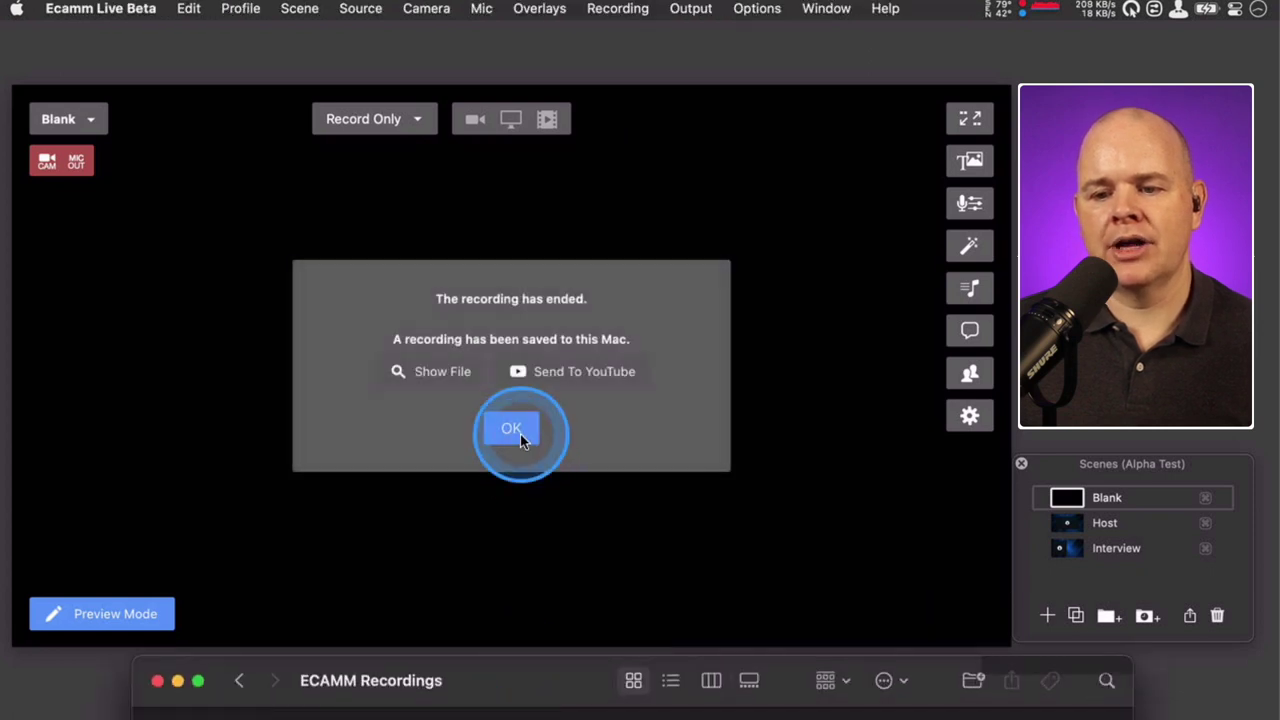
- Switch to the ECAMM Recordings folder in Finder and open the text file saved alongside the recording
left_click(519, 675)
left_click_drag(519, 675, 549, 306)
left_click(224, 398)
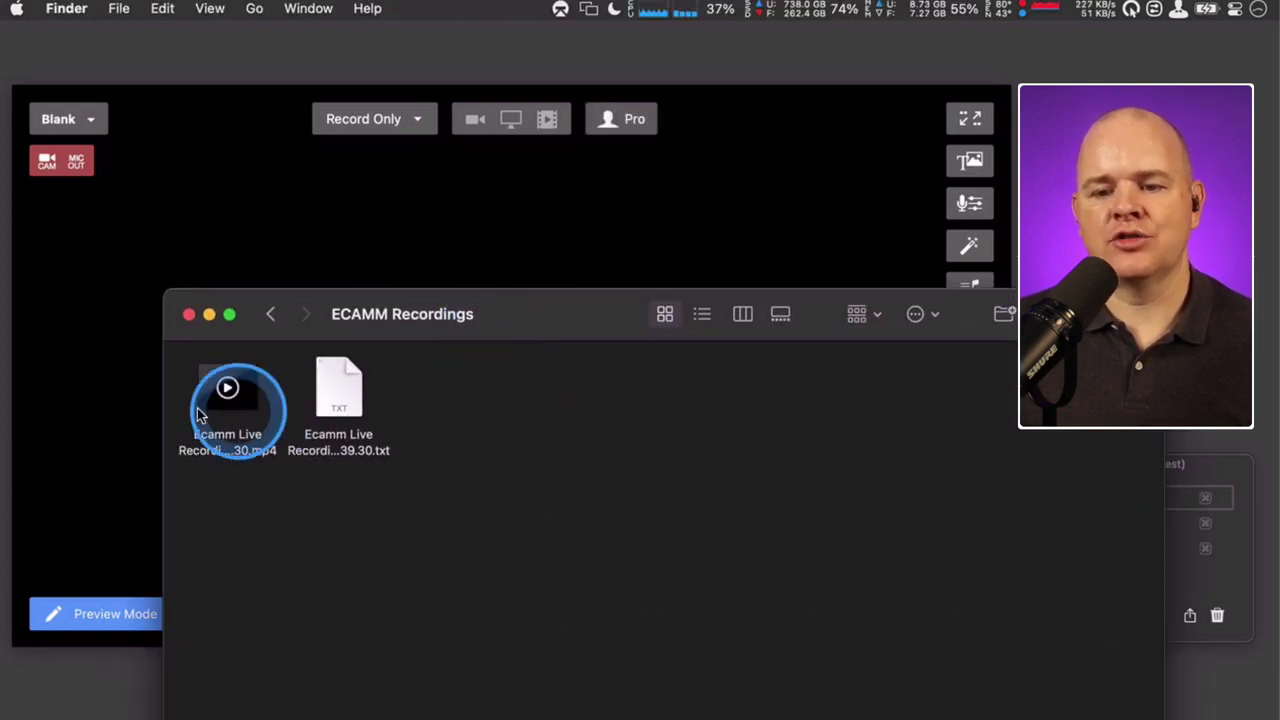
left_click(333, 412)
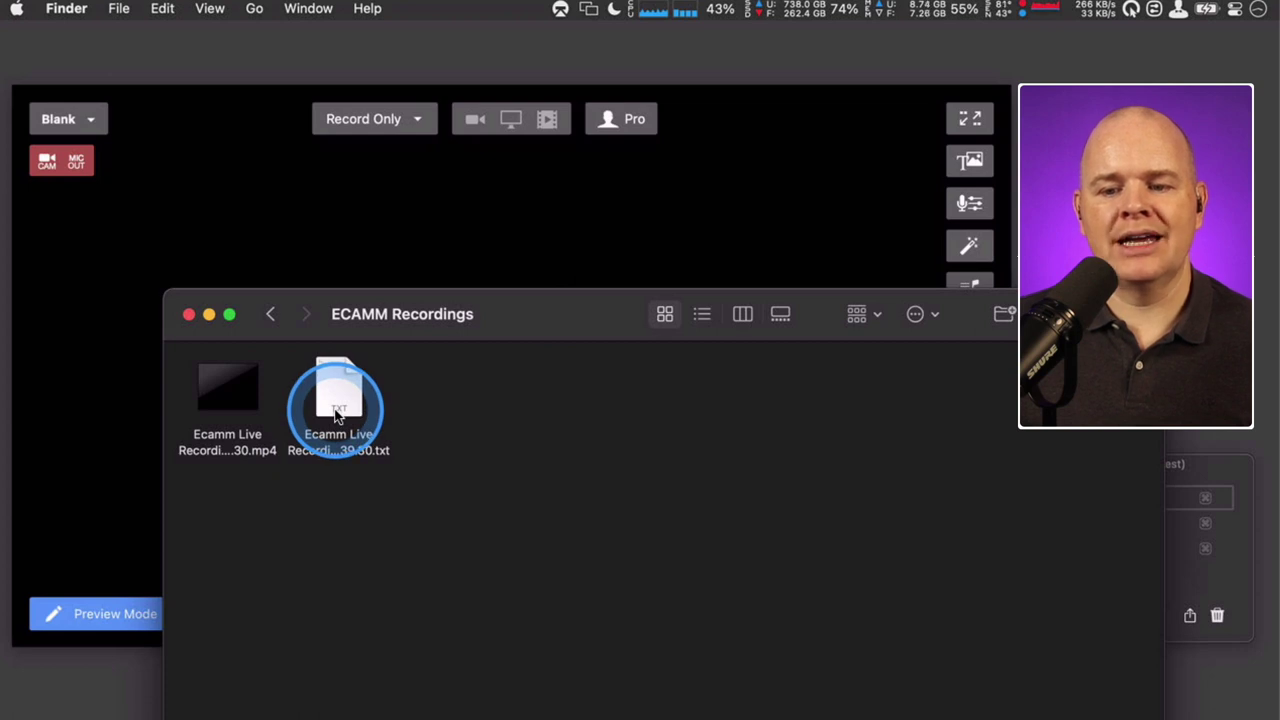
double_click(337, 414)
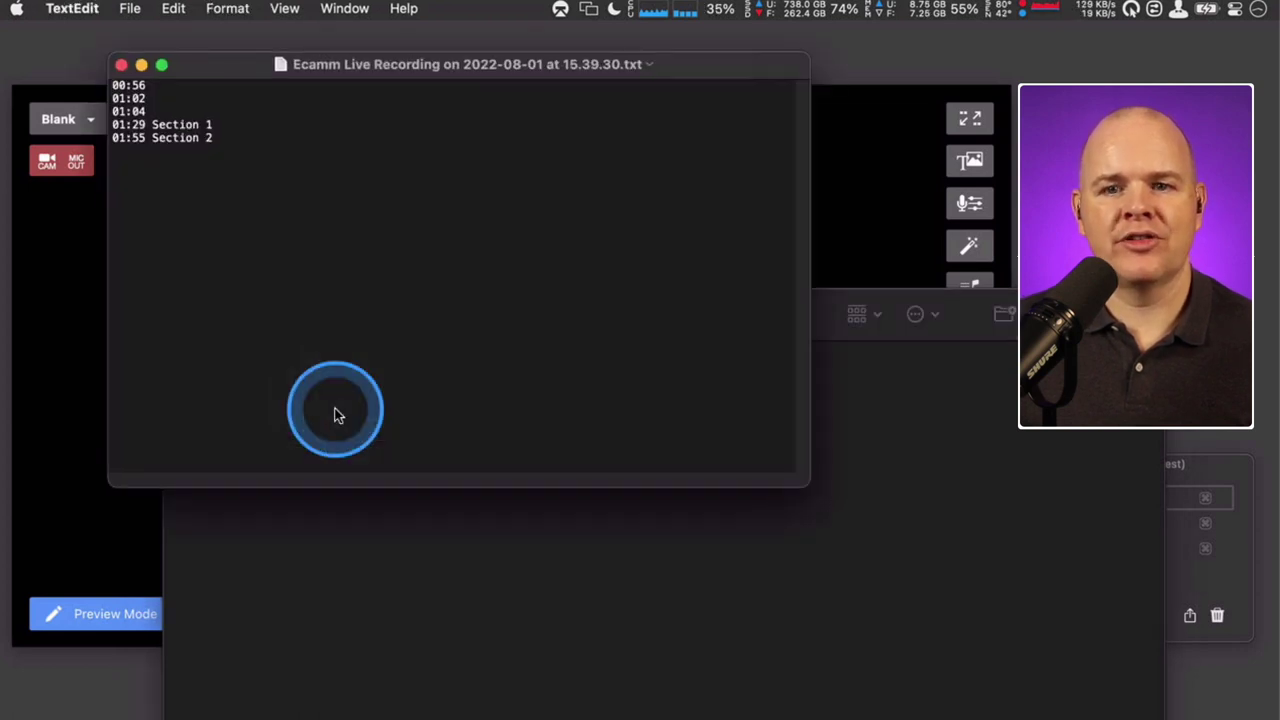
- Move the marker text file's window clear of the screen edge and enlarge its text several times for easy reading
left_click_drag(180, 64, 323, 185)
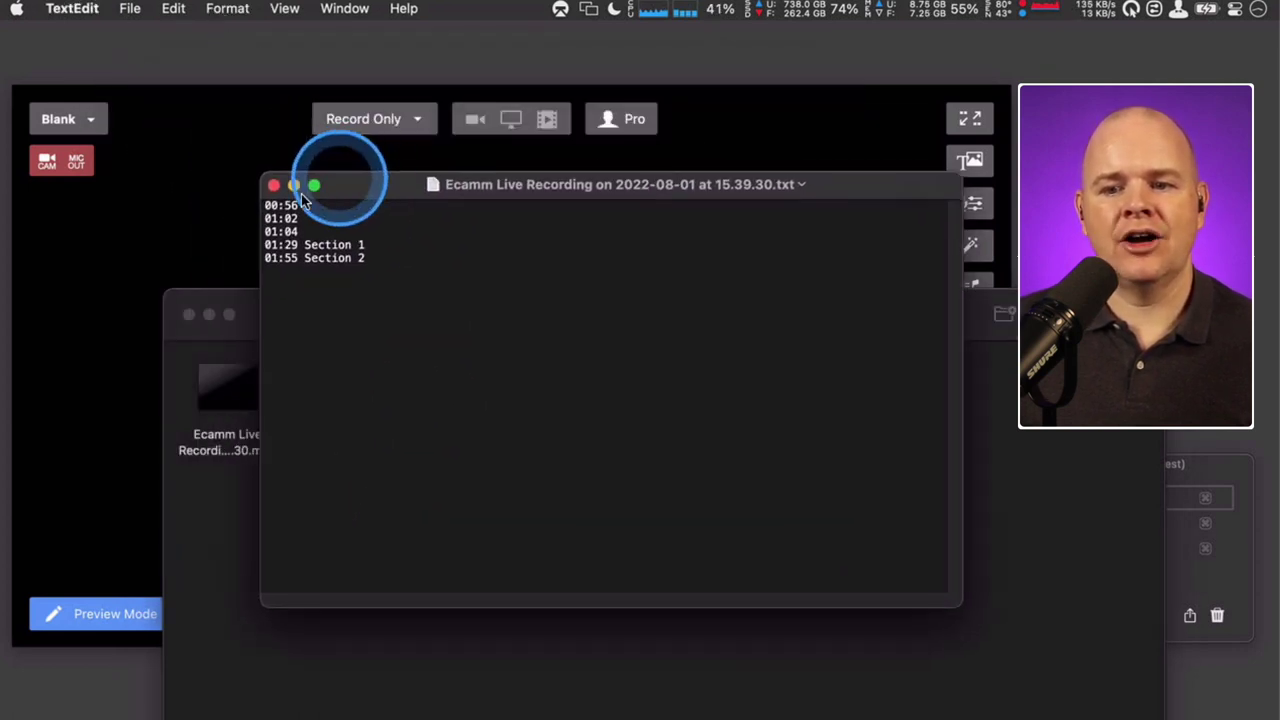
key("super+a")
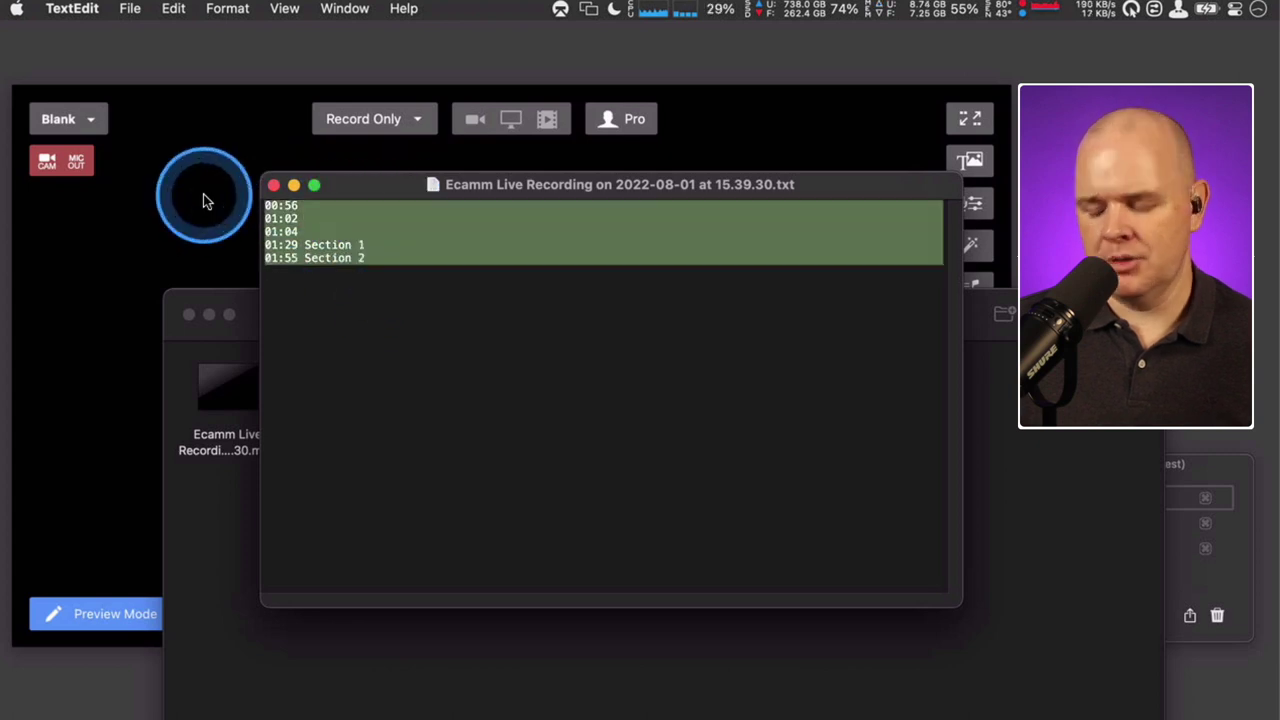
key("Right")
key("super+plus")
key("super+plus")
key("super+plus")
key("super+plus")
key("super+plus")
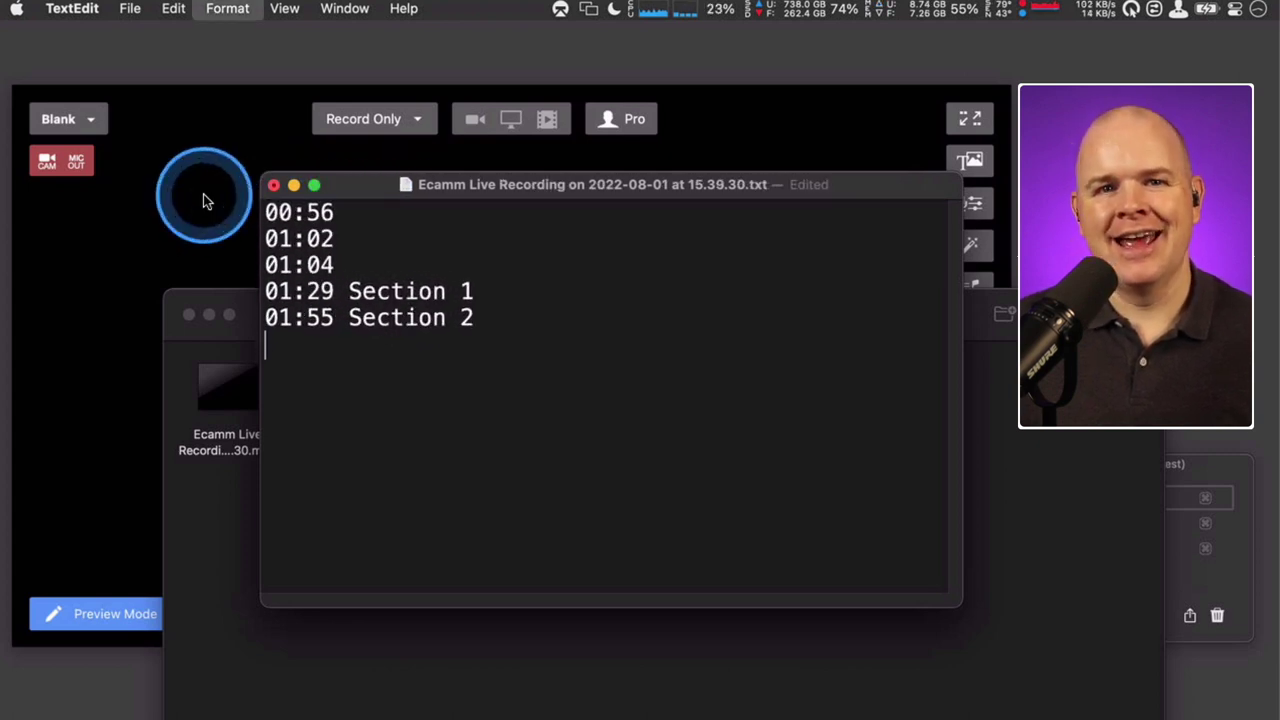
key("super+plus")
key("super+plus")
key("super+plus")
key("super+plus")
key("super+plus")
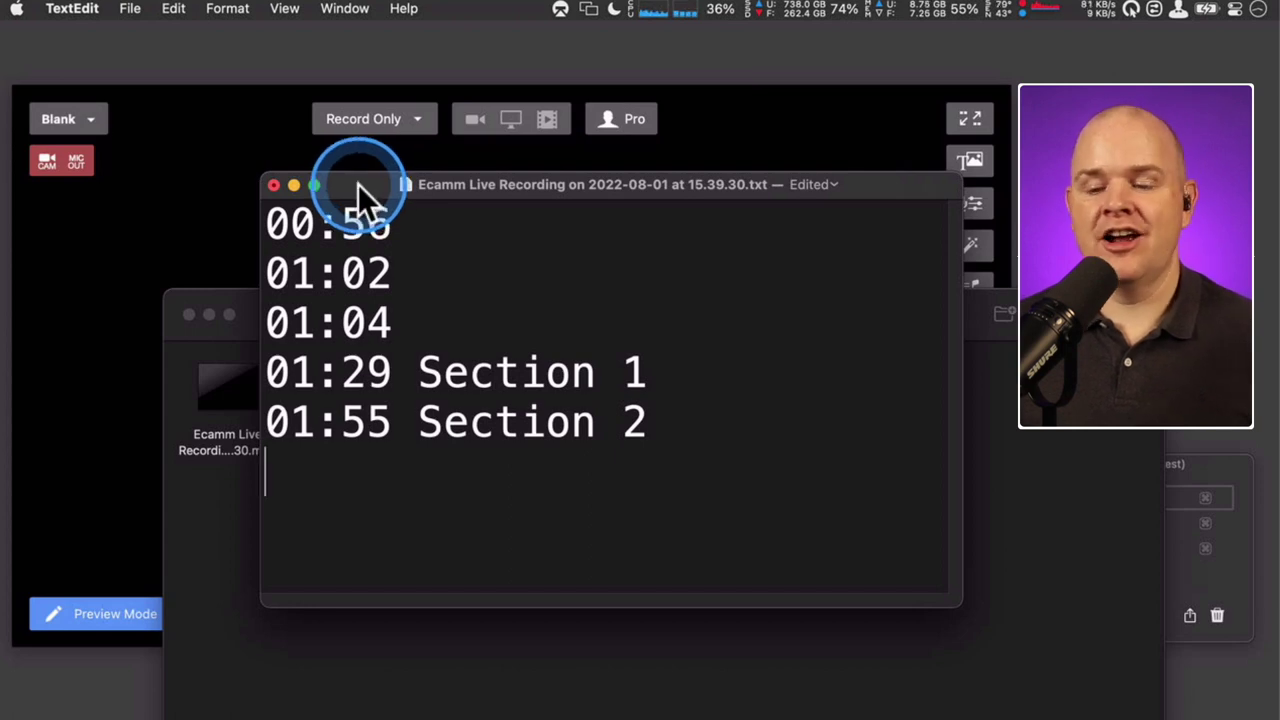
- Close the marker text file, reverting its changes, and close the ECAMM Recordings folder window
left_click(274, 185)
left_click(592, 489)
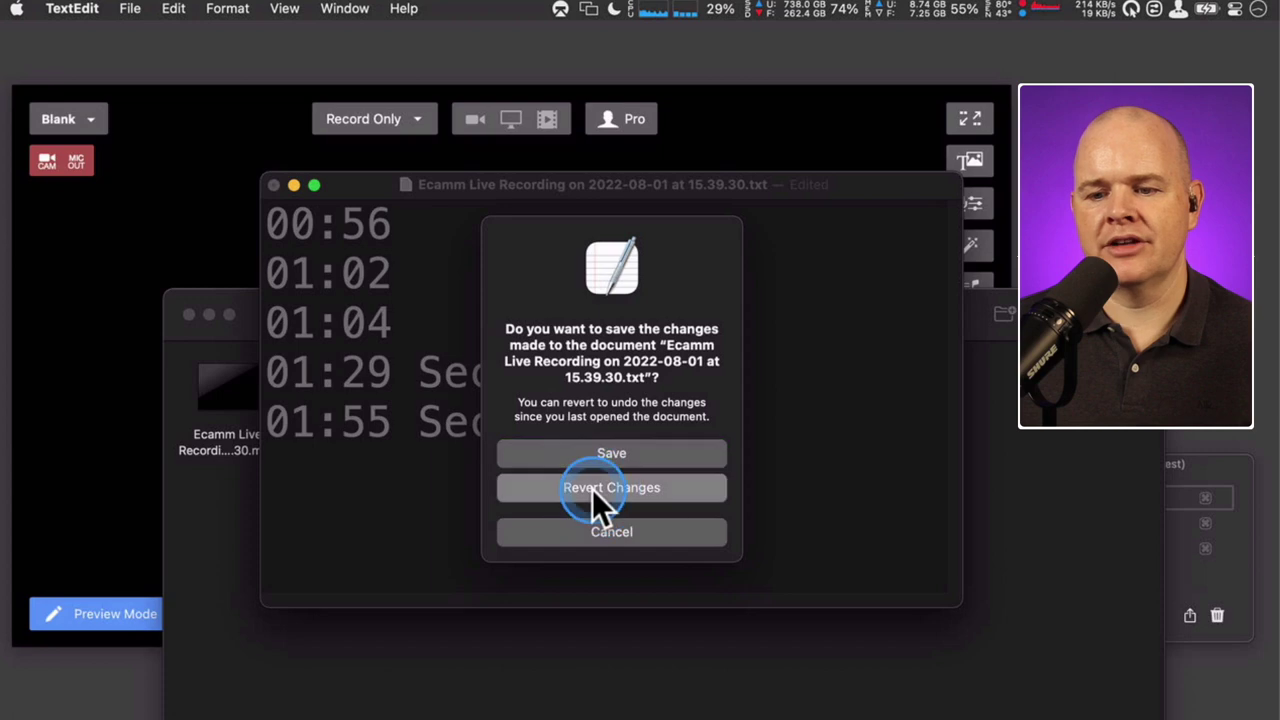
left_click(192, 315)
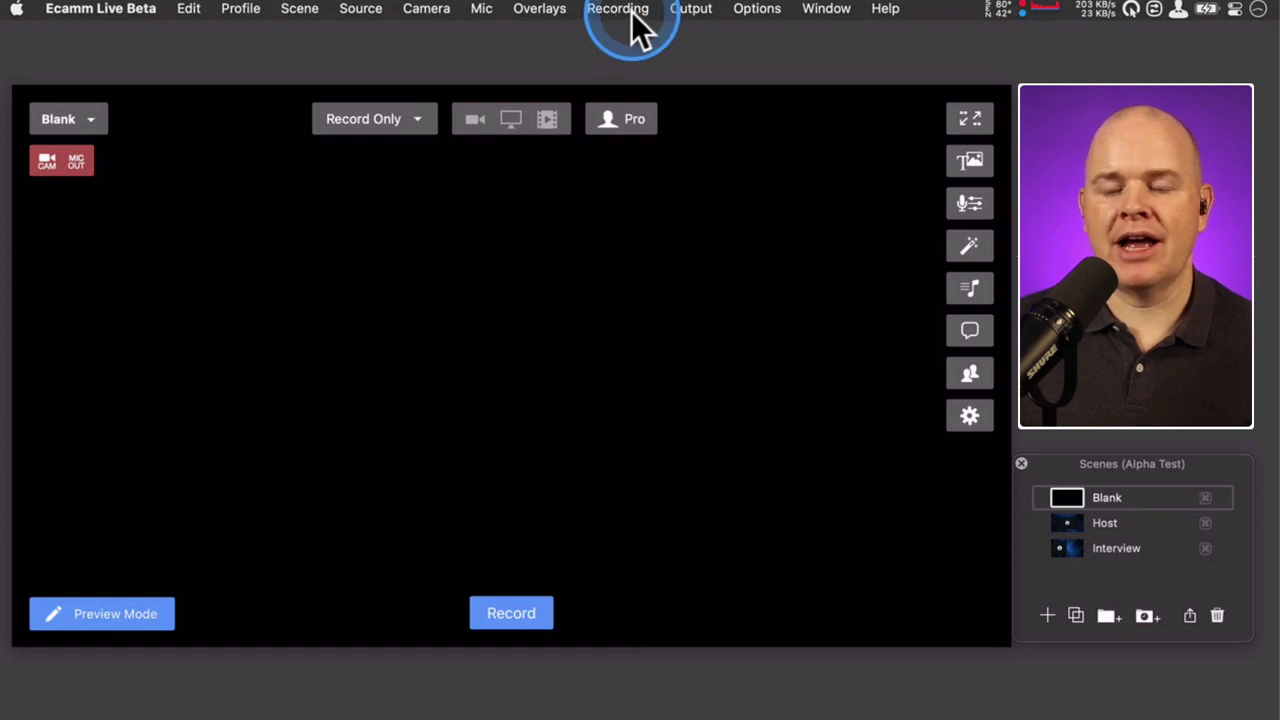
- Enable Mirror Video Monitor for the video monitor output and check the setting in its output options
left_click(694, 8)
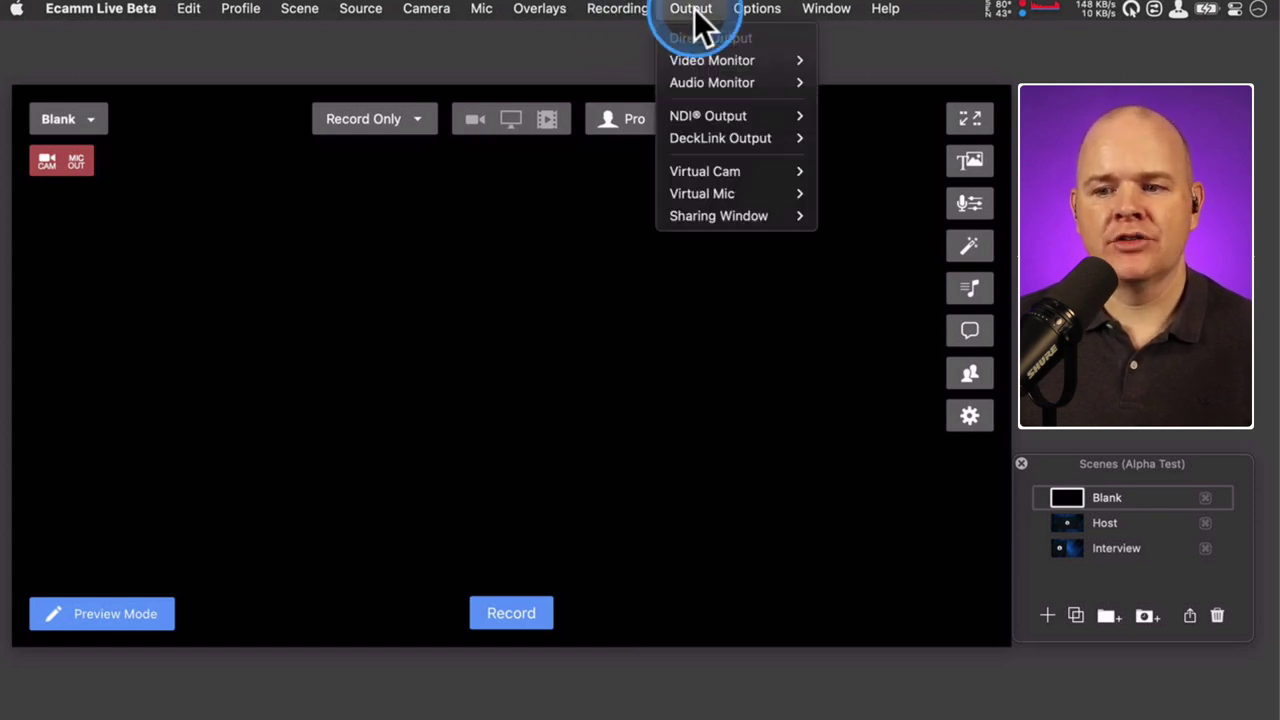
mouse_move(718, 56)
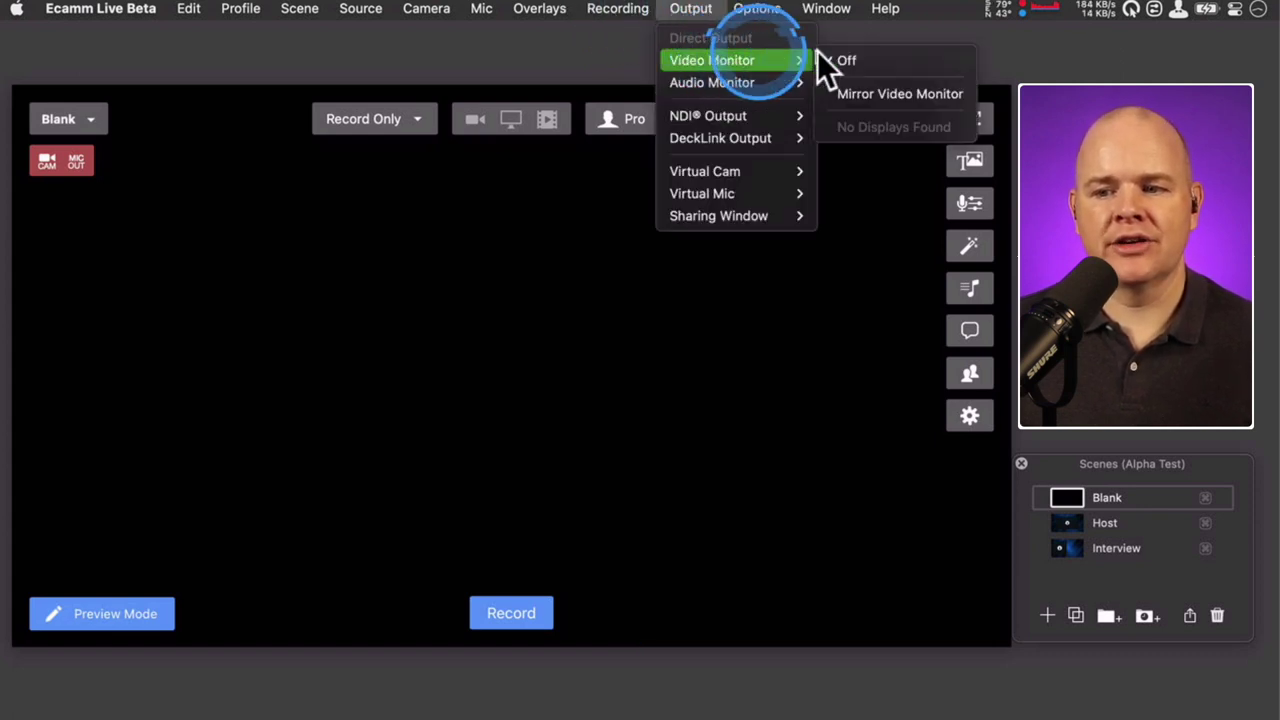
left_click(847, 92)
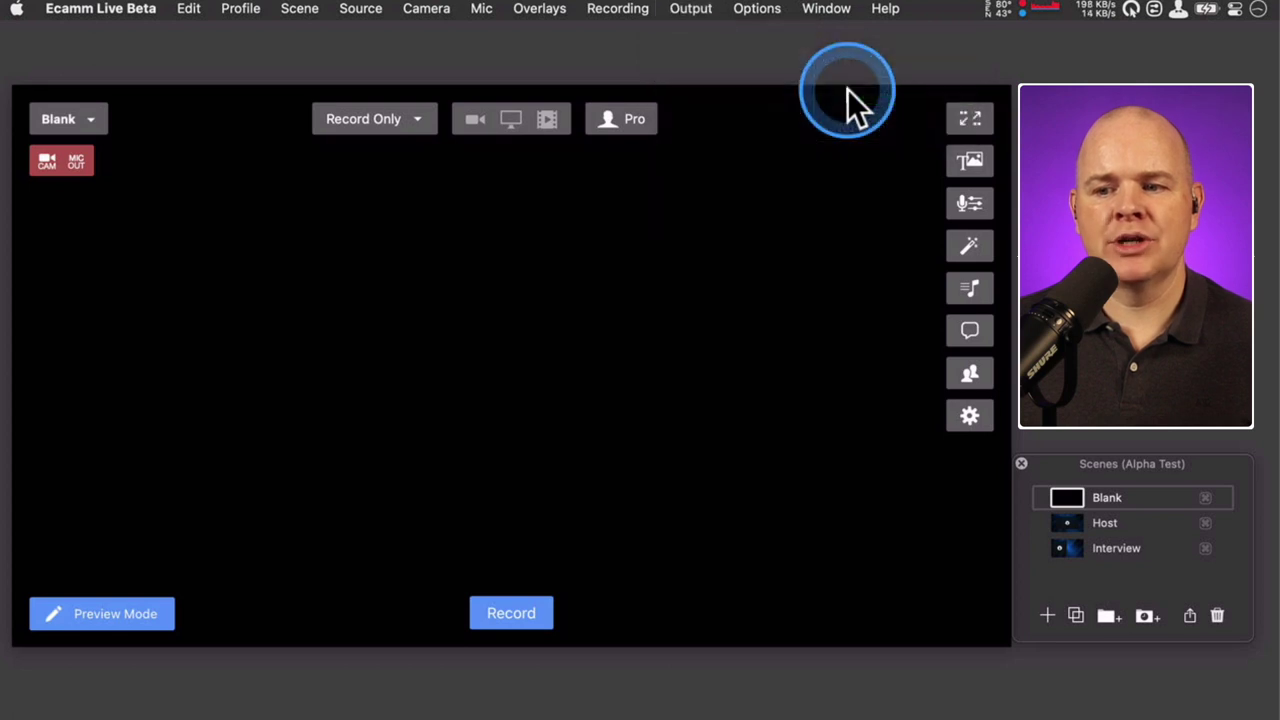
left_click(690, 8)
mouse_move(712, 60)
left_click(888, 90)
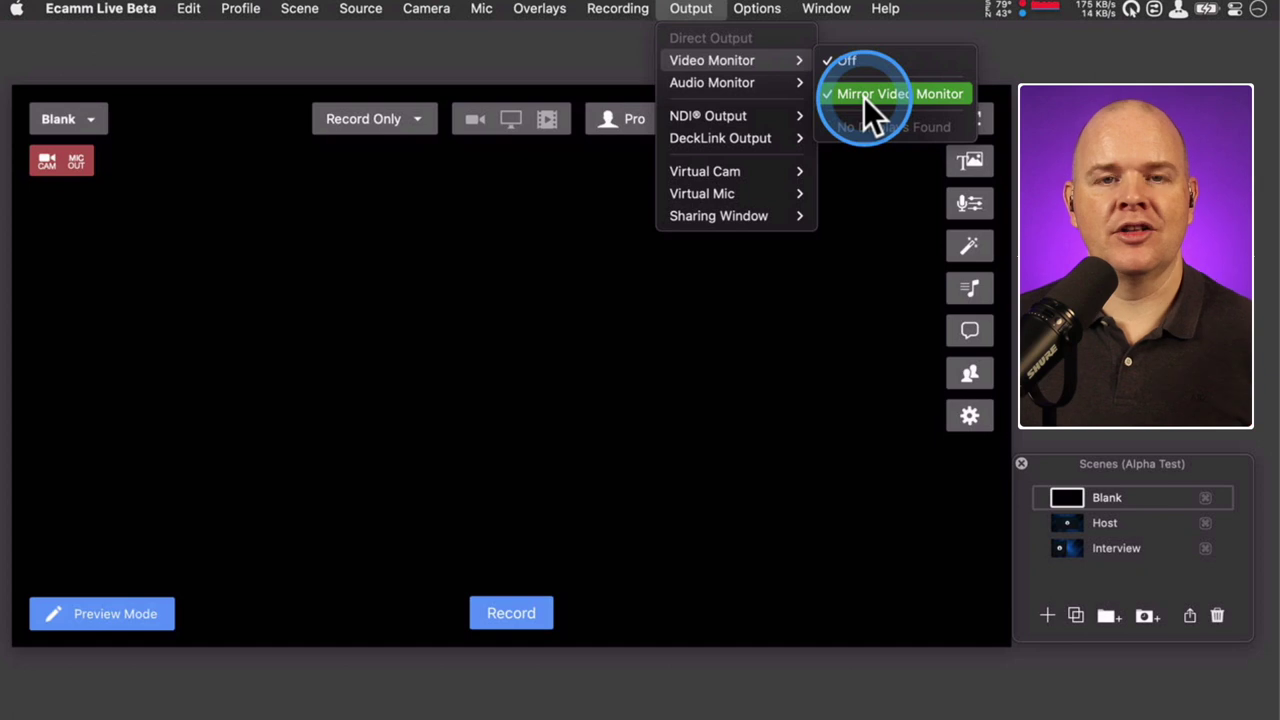
left_click(893, 48)
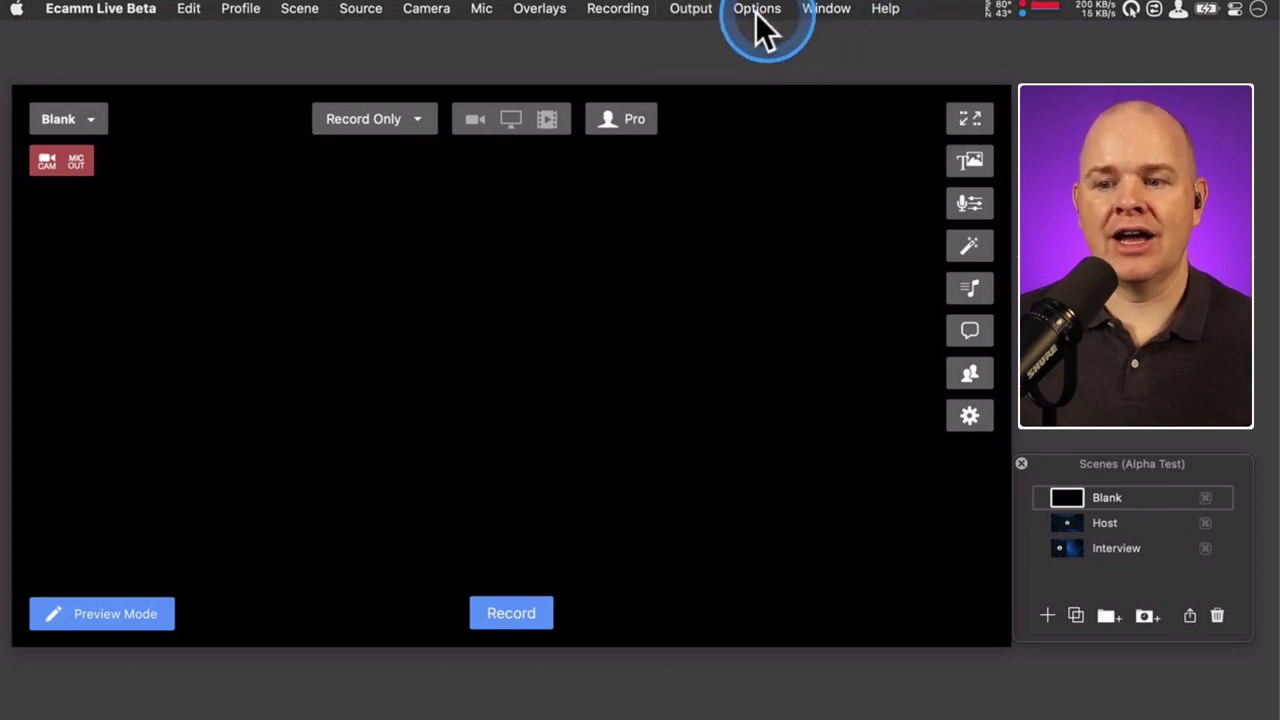
- Show the available DeckLink output options
left_click(690, 12)
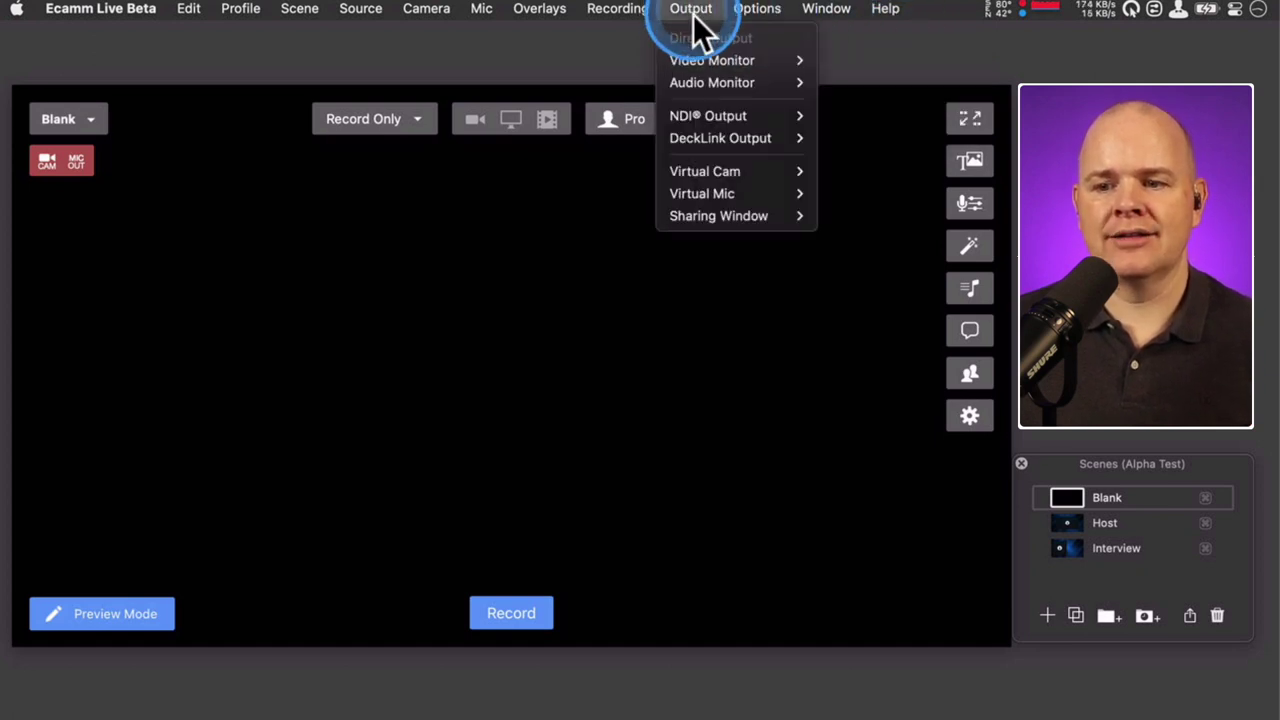
mouse_move(705, 139)
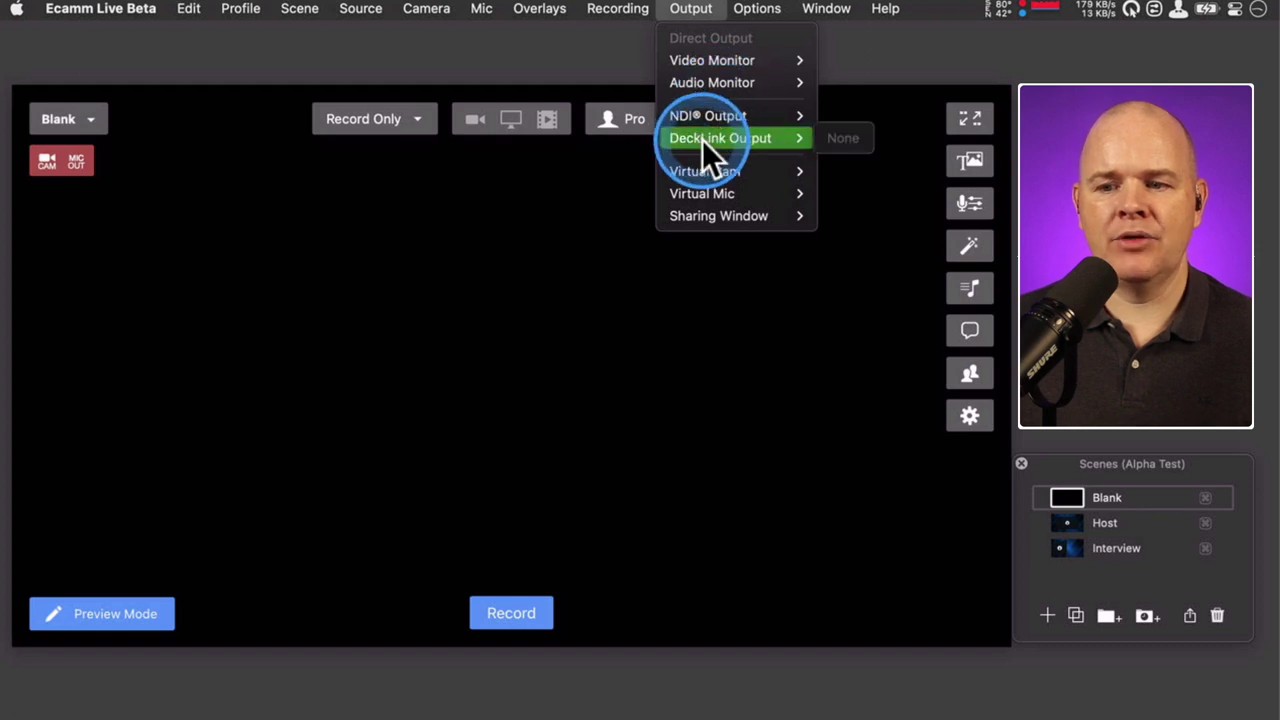